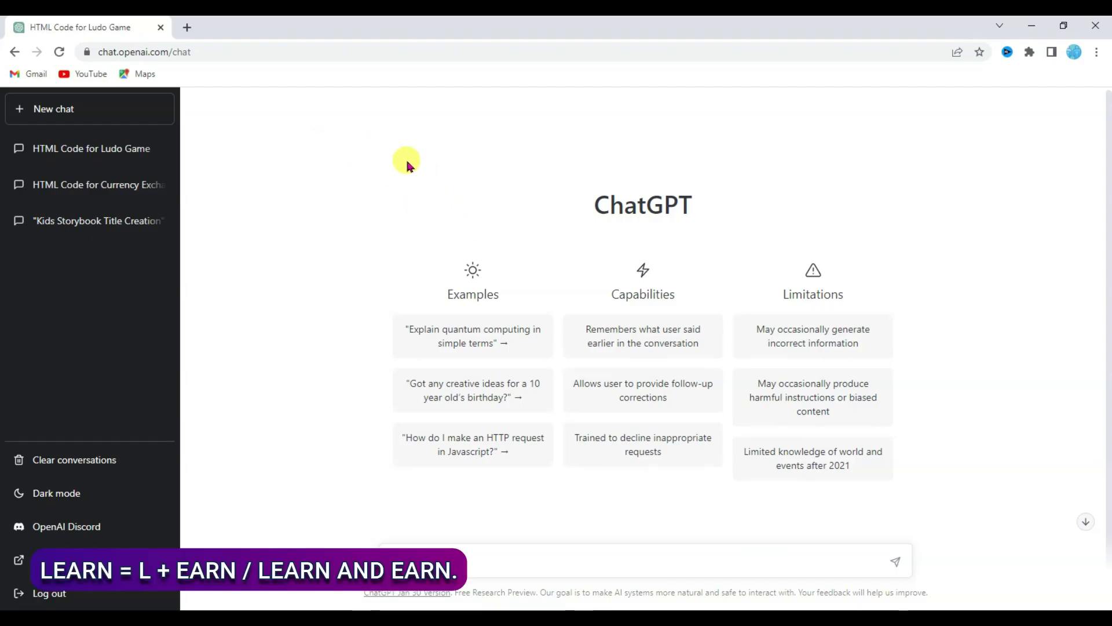
Open the download page on gdevelop.io, start downloading the Windows installer and pause that download
left_click(189, 26)
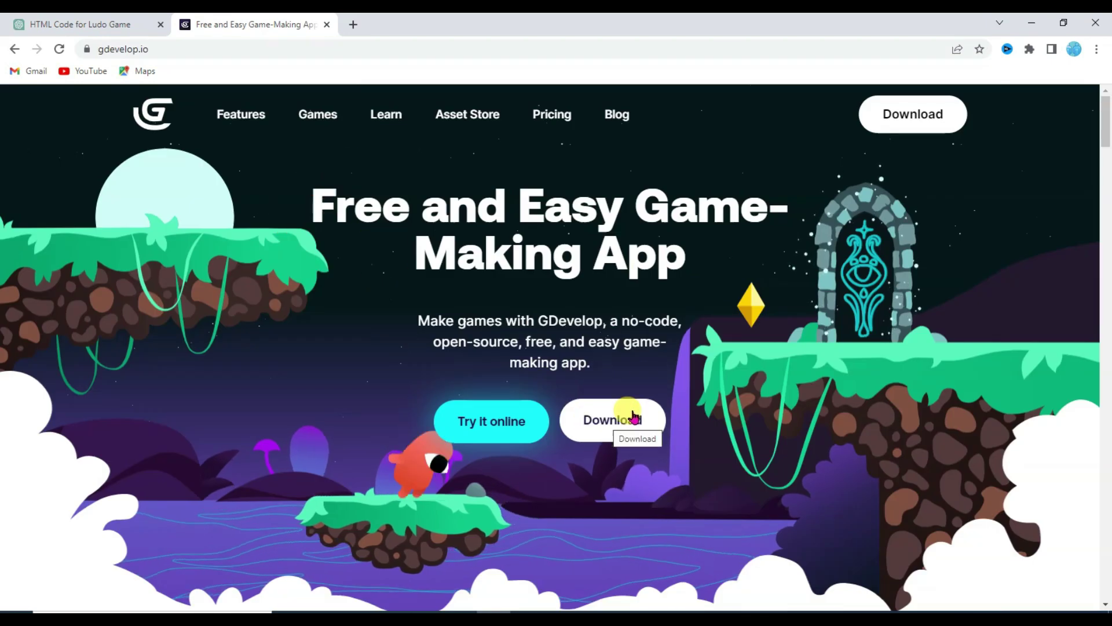
left_click(621, 416)
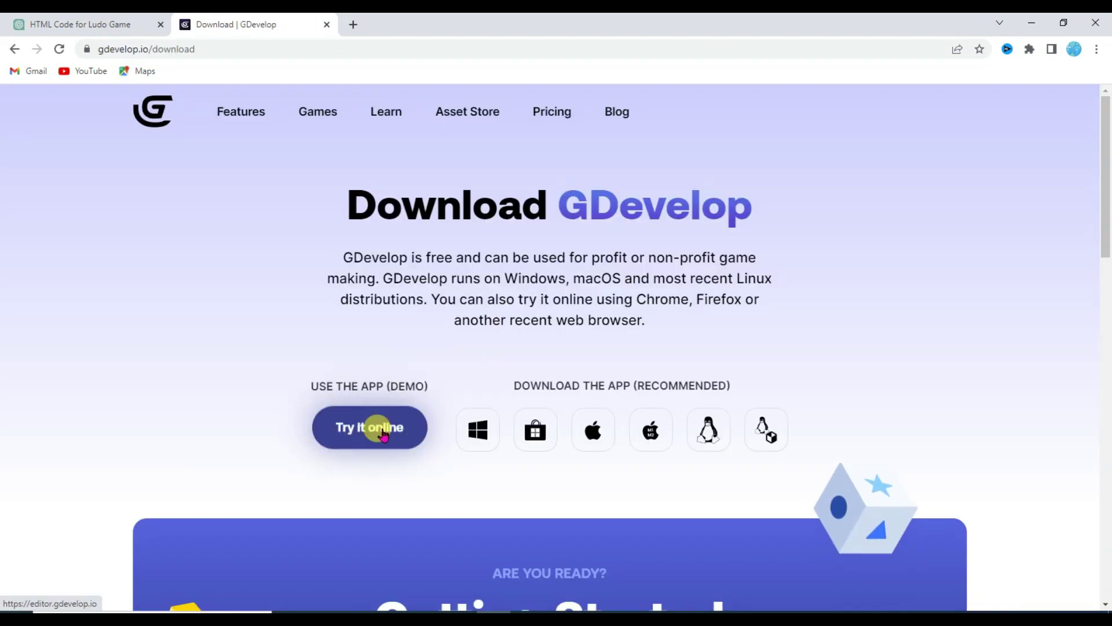
left_click(359, 431)
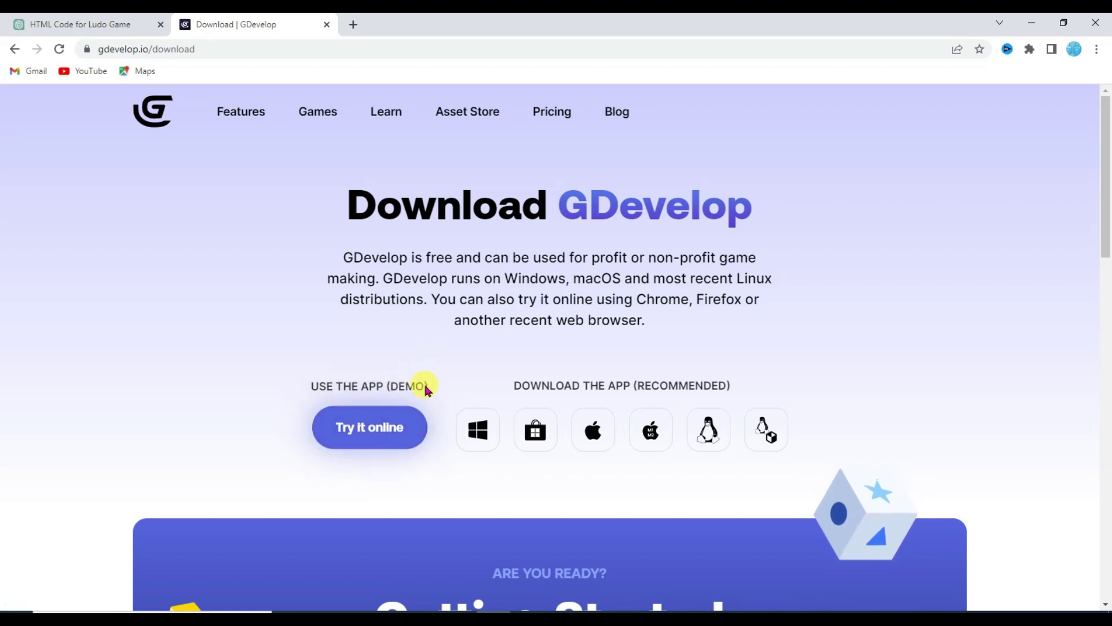
left_click_drag(433, 280, 620, 279)
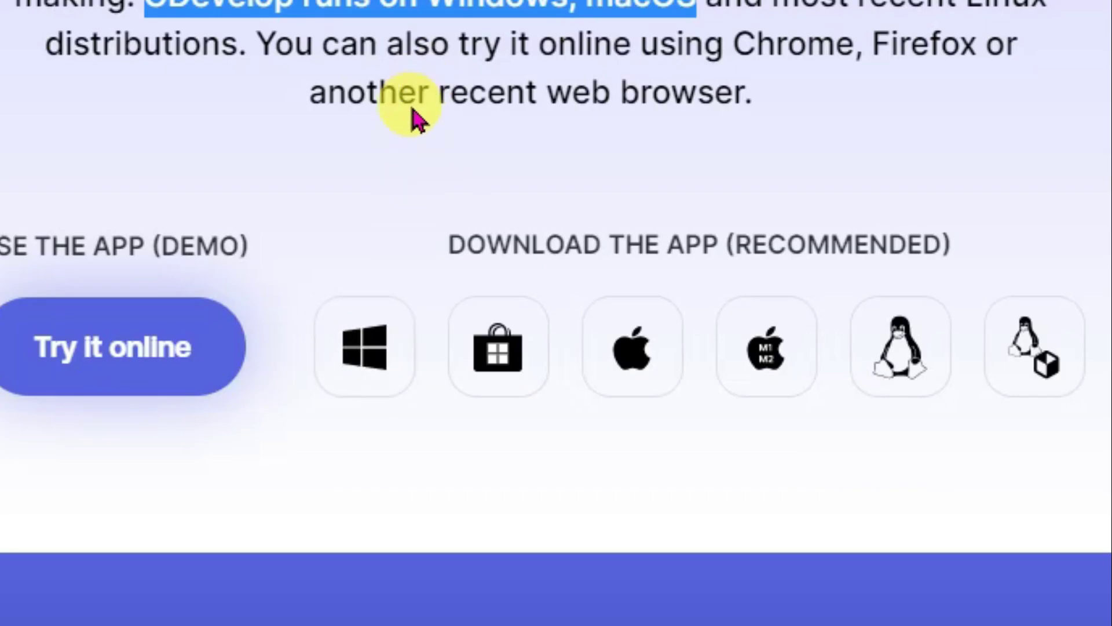
left_click(393, 335)
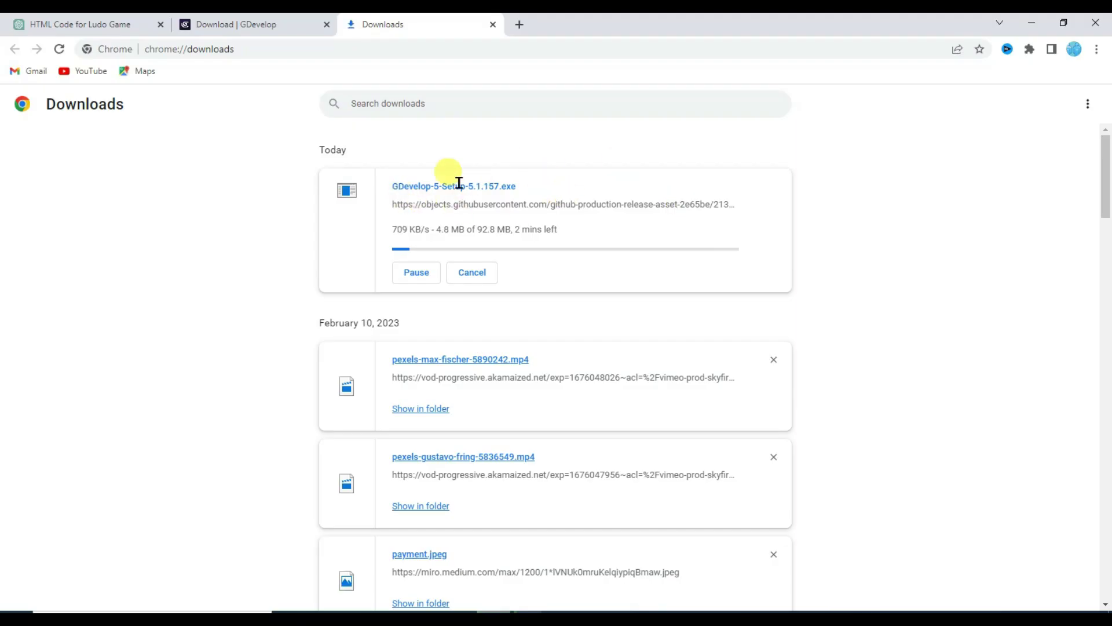
left_click(406, 270)
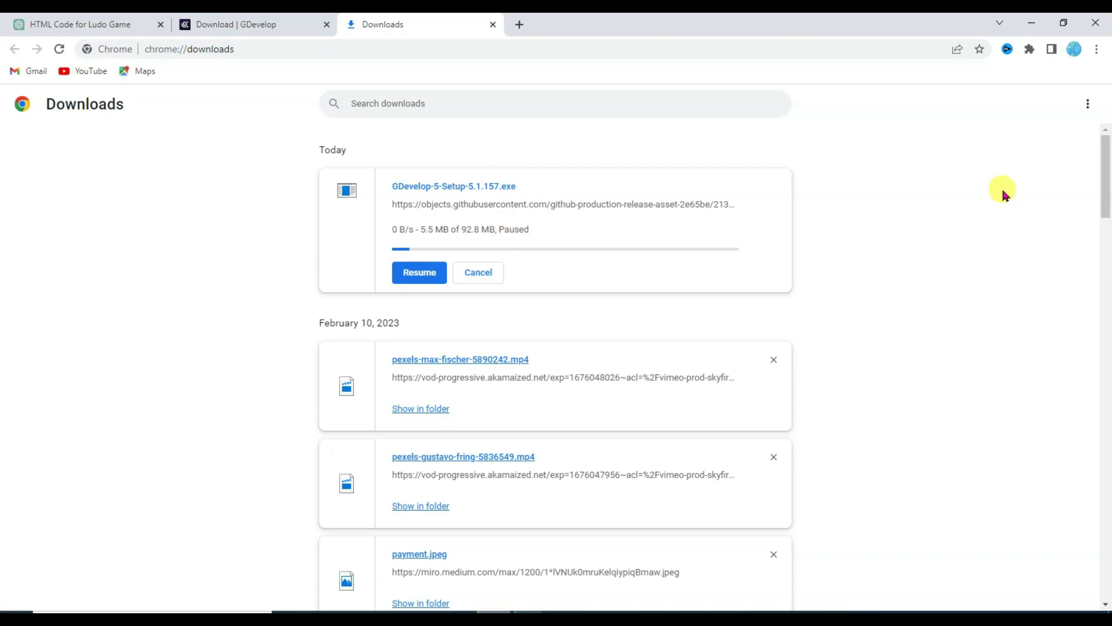
key("ctrl+shift+Tab")
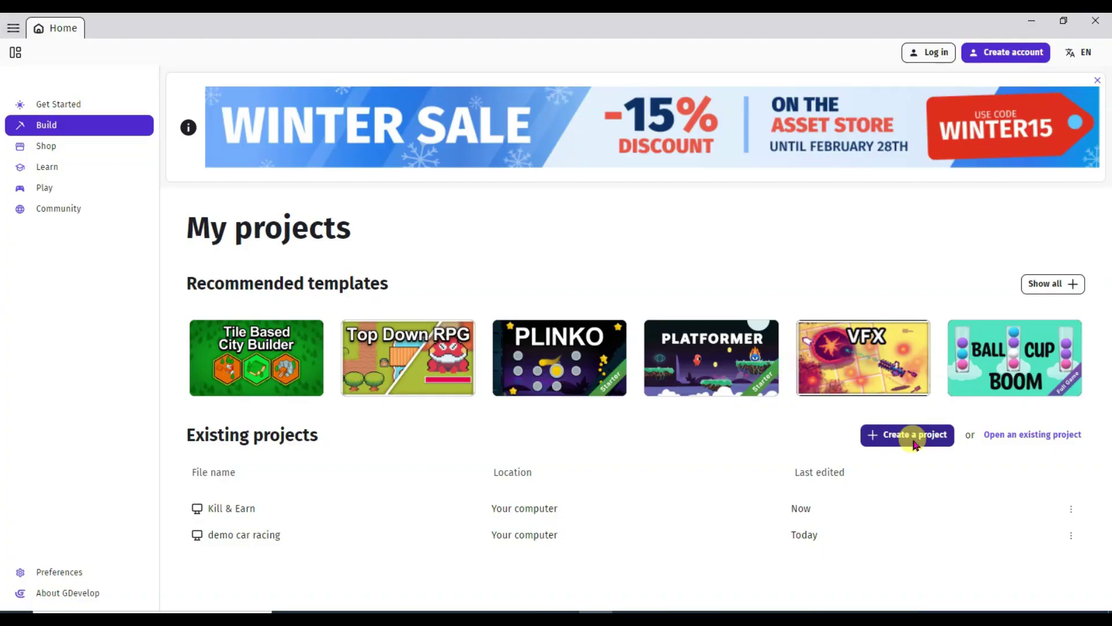
Create a new project named Calculator, stored in D:\gdevelop, with the Mobile portrait - 720x1280 resolution preset
left_click(916, 443)
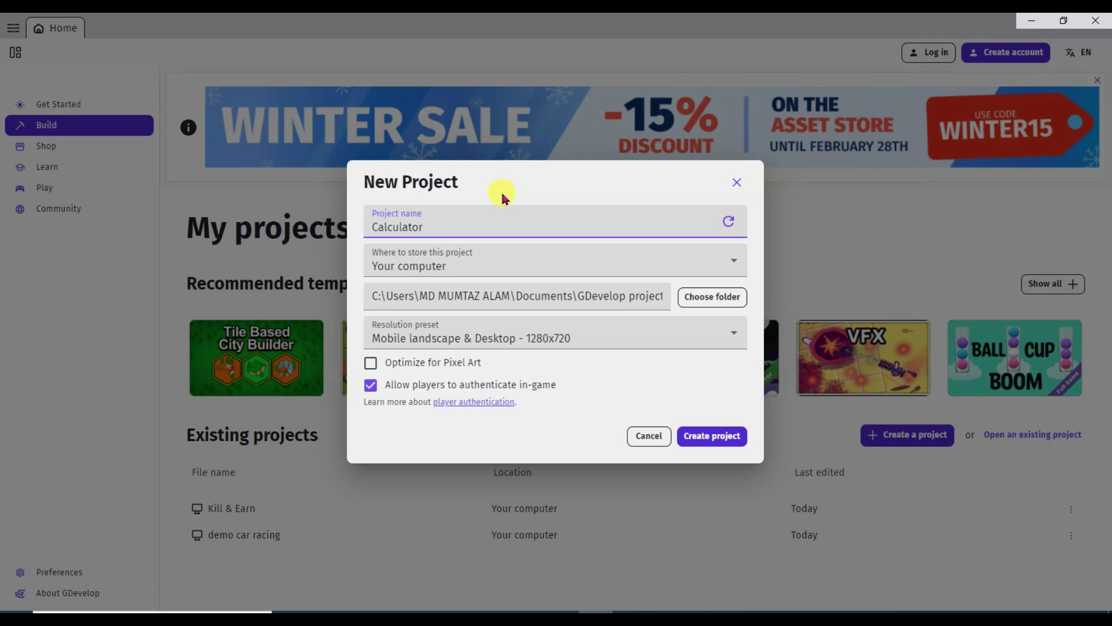
key("Tab")
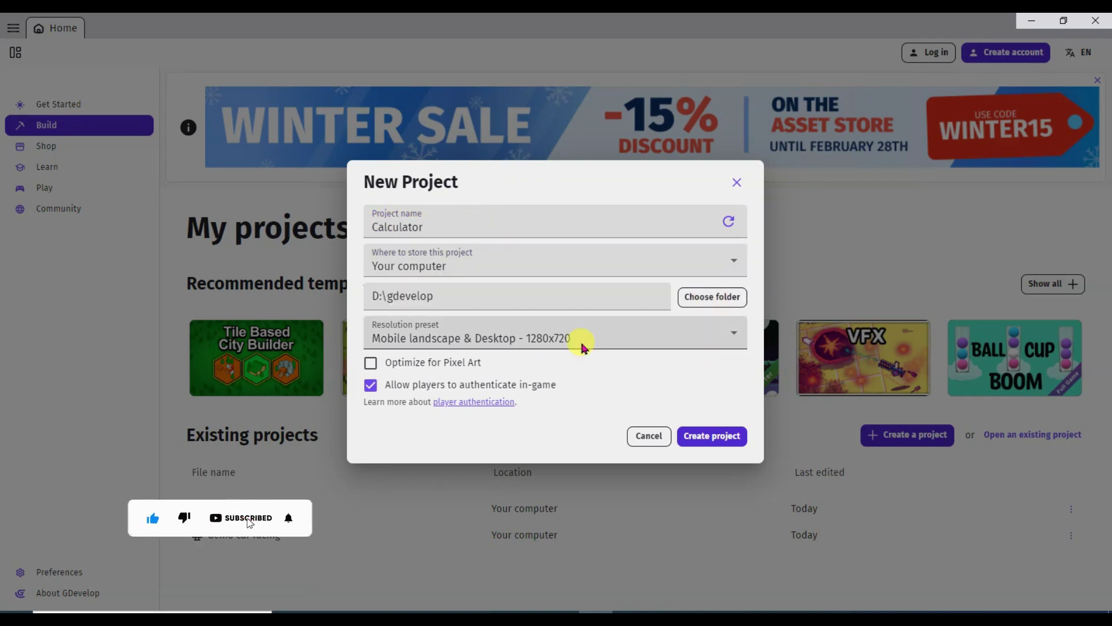
left_click(619, 341)
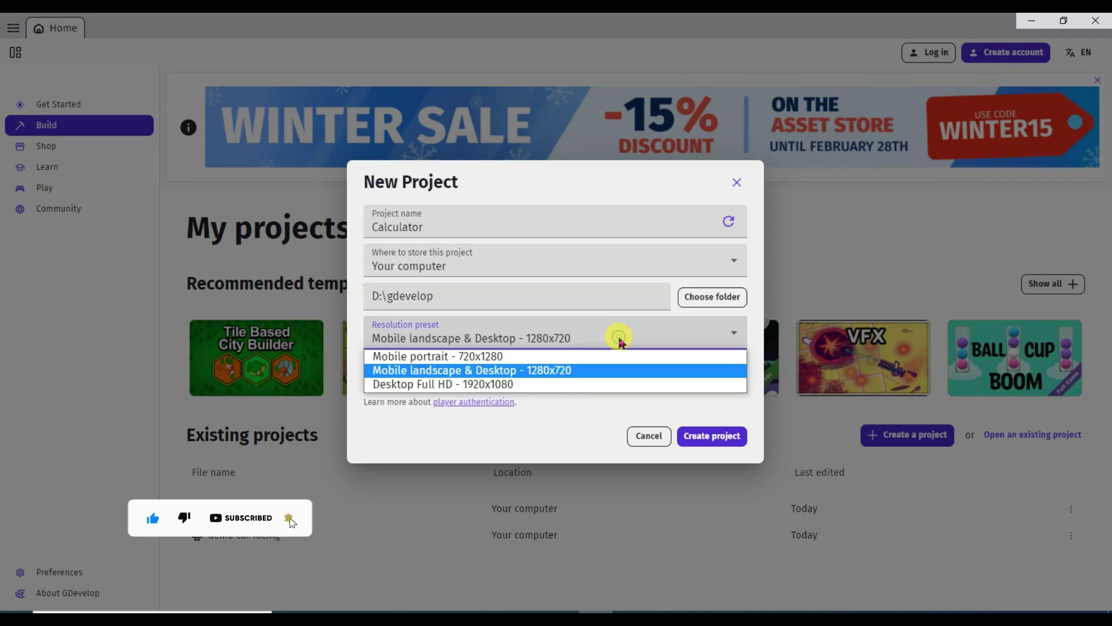
left_click(567, 356)
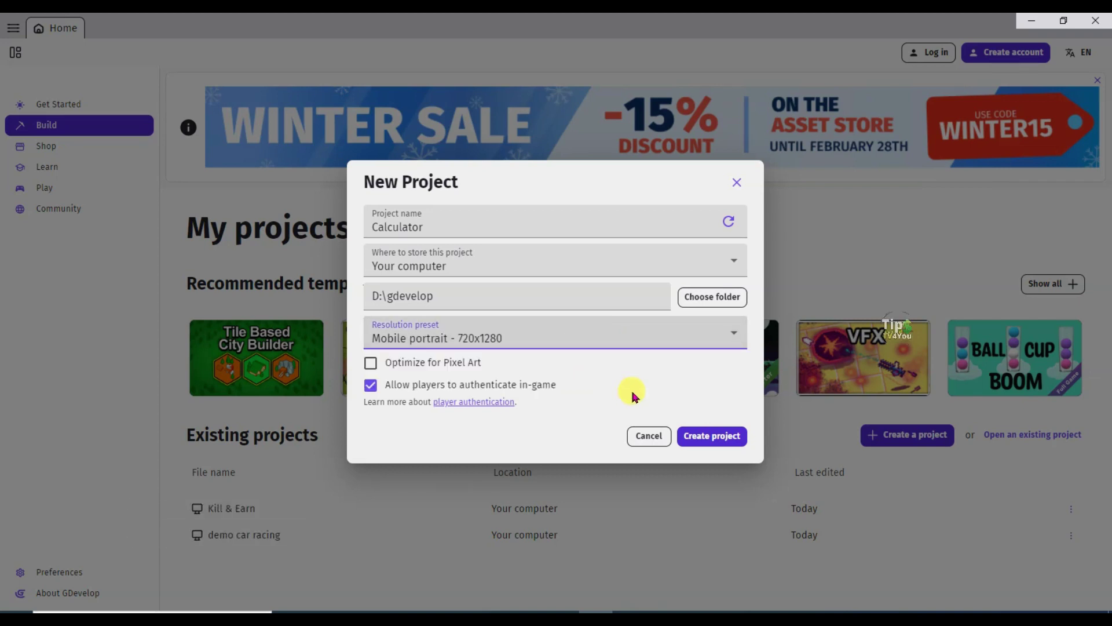
left_click(712, 435)
Set the untitled scene's background color to dark navy 1;5;36 in the scene properties
right_click(643, 204)
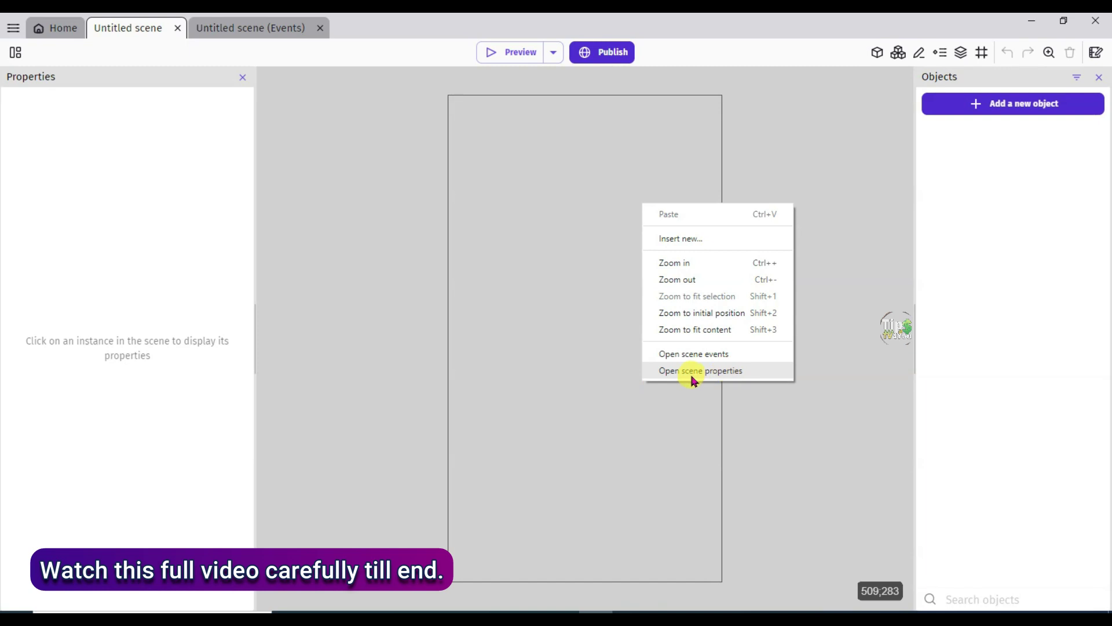
left_click(722, 372)
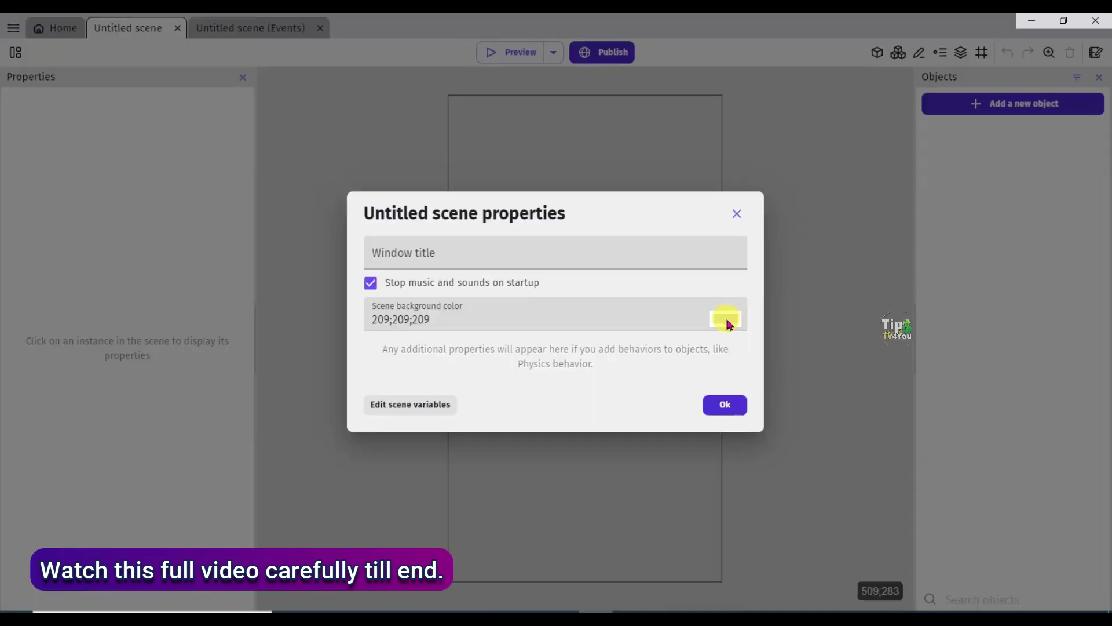
left_click(727, 325)
left_click(795, 427)
left_click_drag(822, 397, 850, 413)
left_click(755, 355)
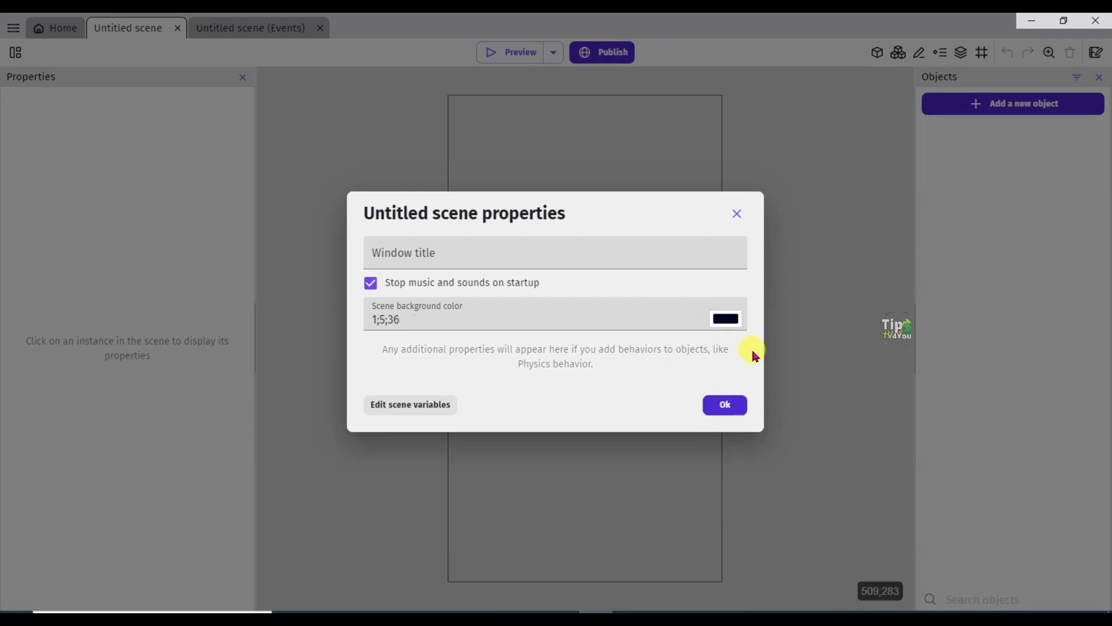
left_click(725, 405)
In the game properties, replace the default package name with a custom one ending in Calculator and enter the publisher's name
left_click(15, 53)
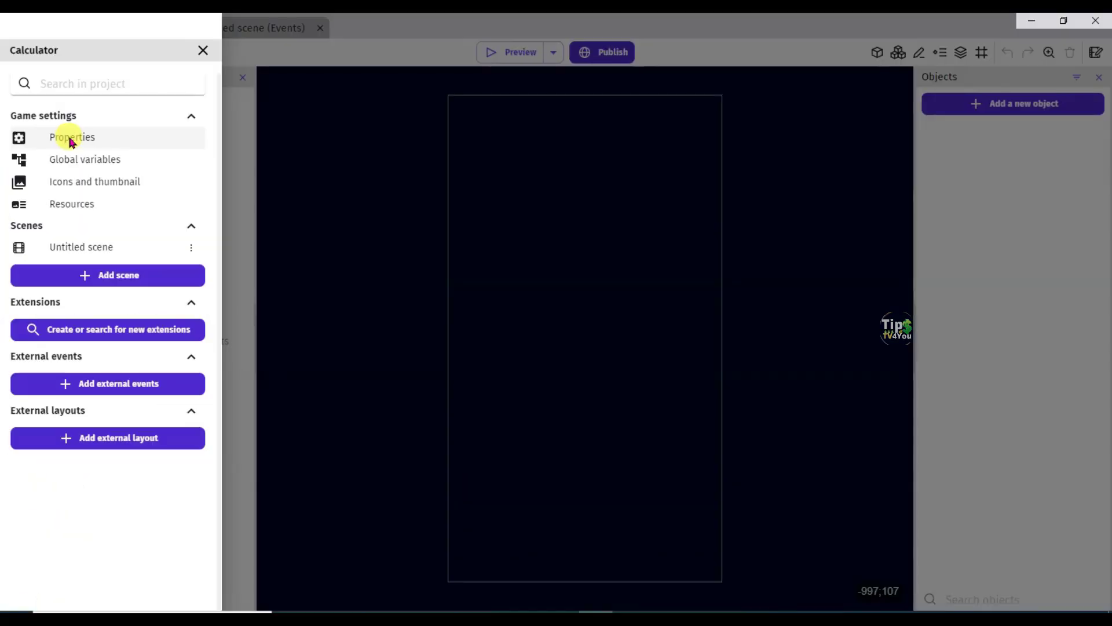
left_click(70, 139)
left_click(359, 226)
scroll(501, 180, "down", 4)
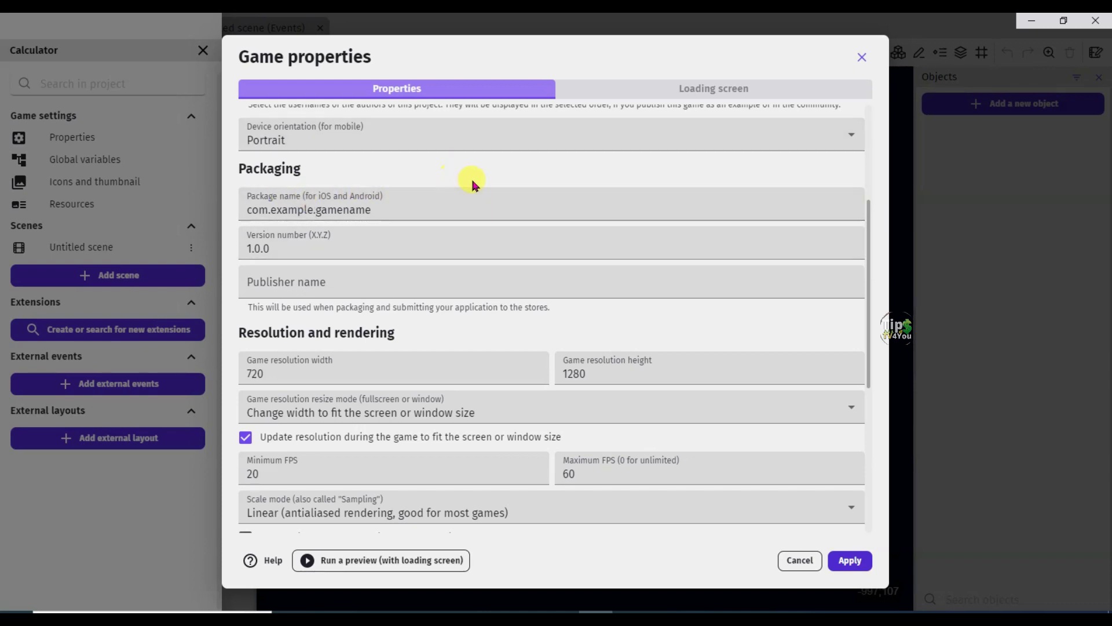
left_click(308, 207)
key("ctrl+a")
type("com.mumtaz.Calculator")
left_click(353, 296)
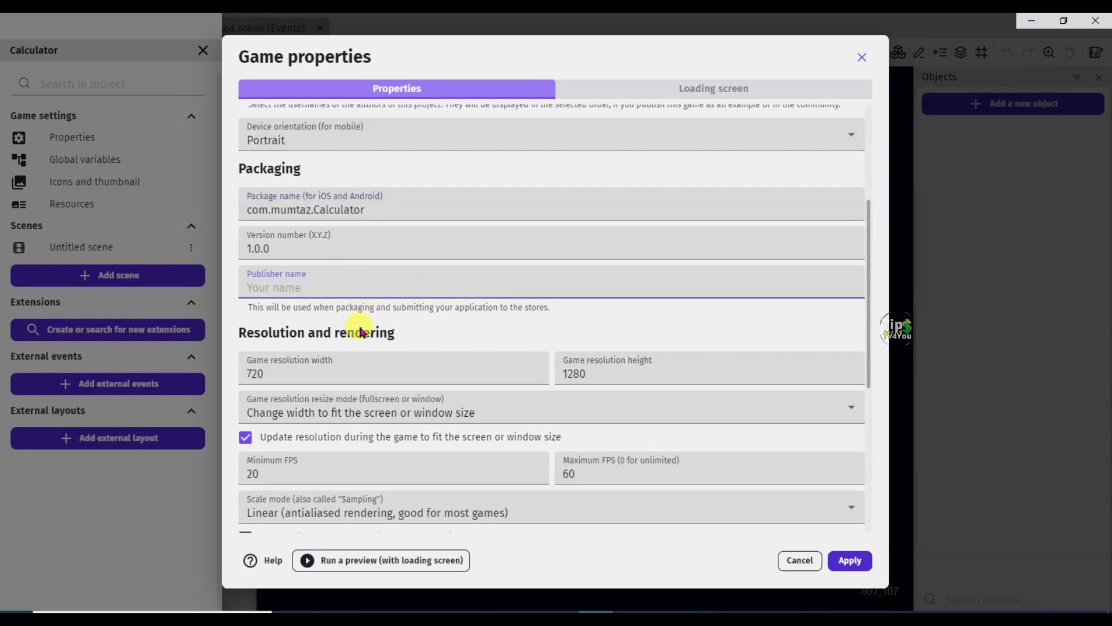
type("mumtaz")
Set the game resolution resize mode to No changes to the game size and apply the game properties
scroll(424, 322, "down", 3)
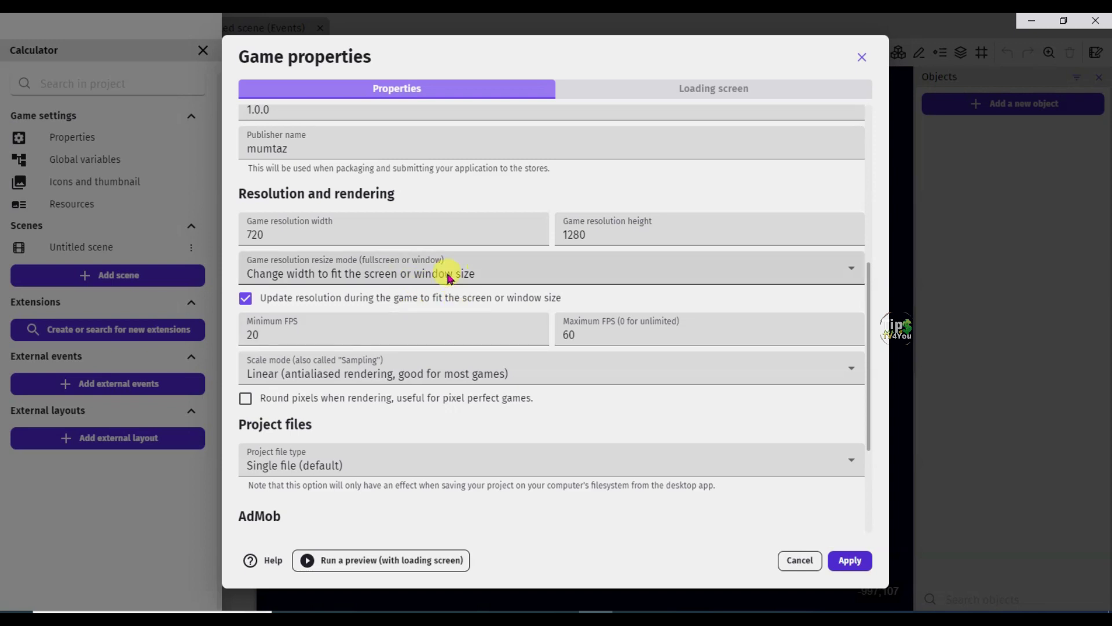
left_click(449, 277)
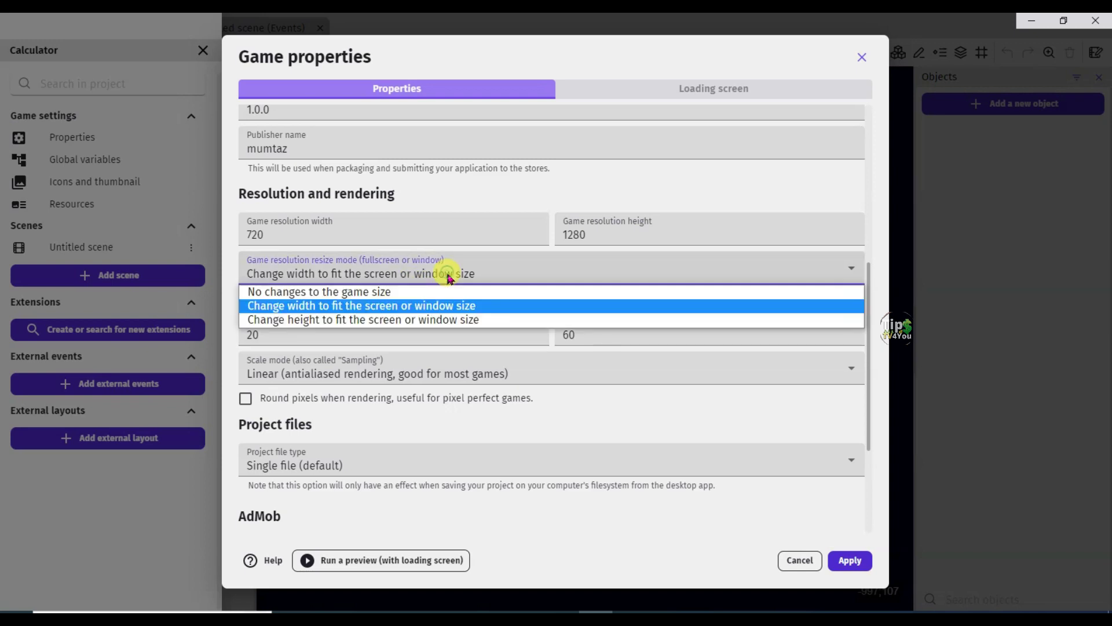
left_click(371, 305)
scroll(371, 305, "down", 3)
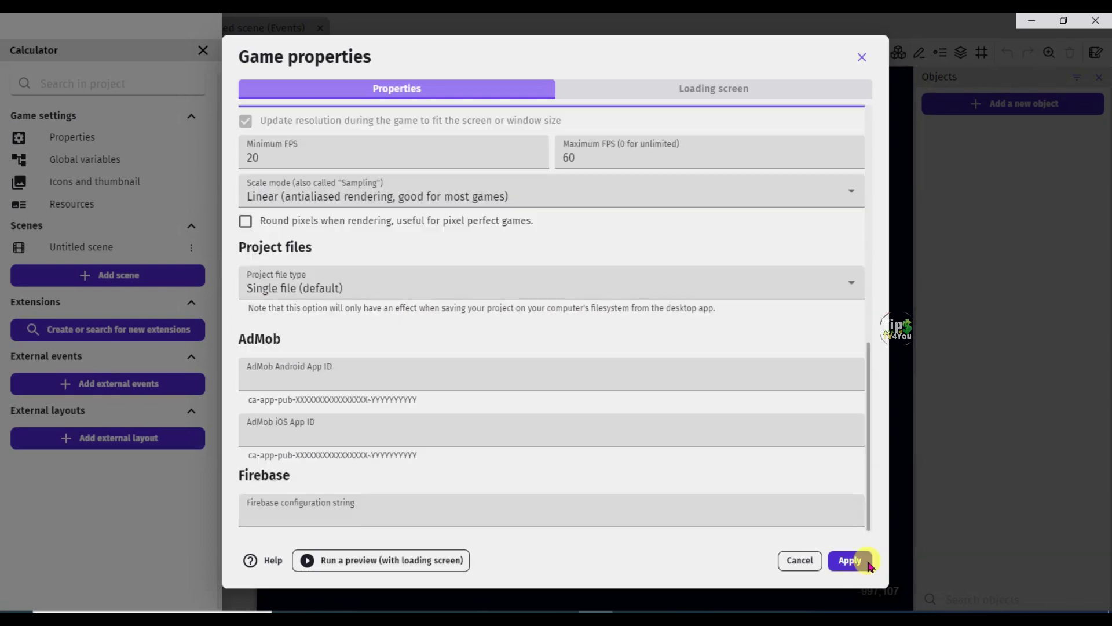
left_click(868, 560)
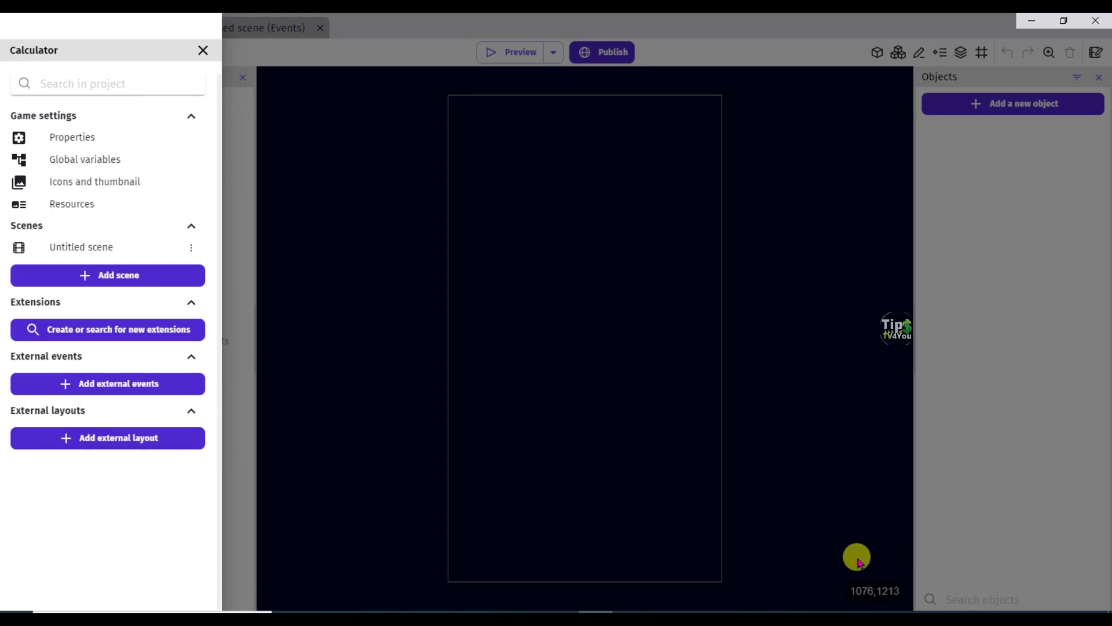
Rename the untitled scene as scene1 and add a second scene named scene2
left_click(191, 250)
left_click(227, 342)
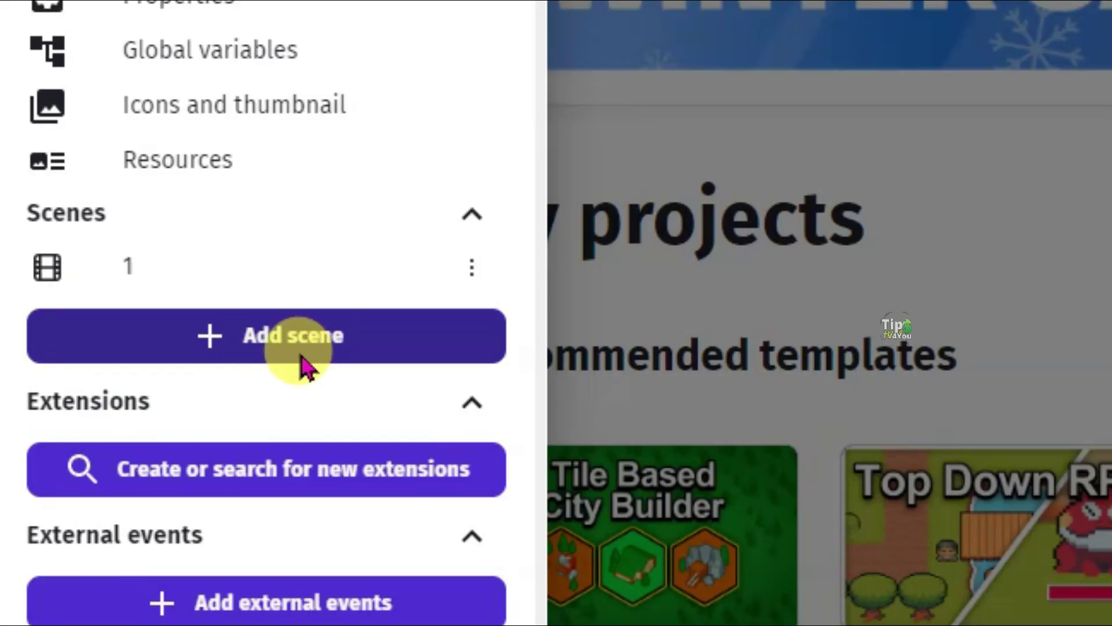
left_click(120, 282)
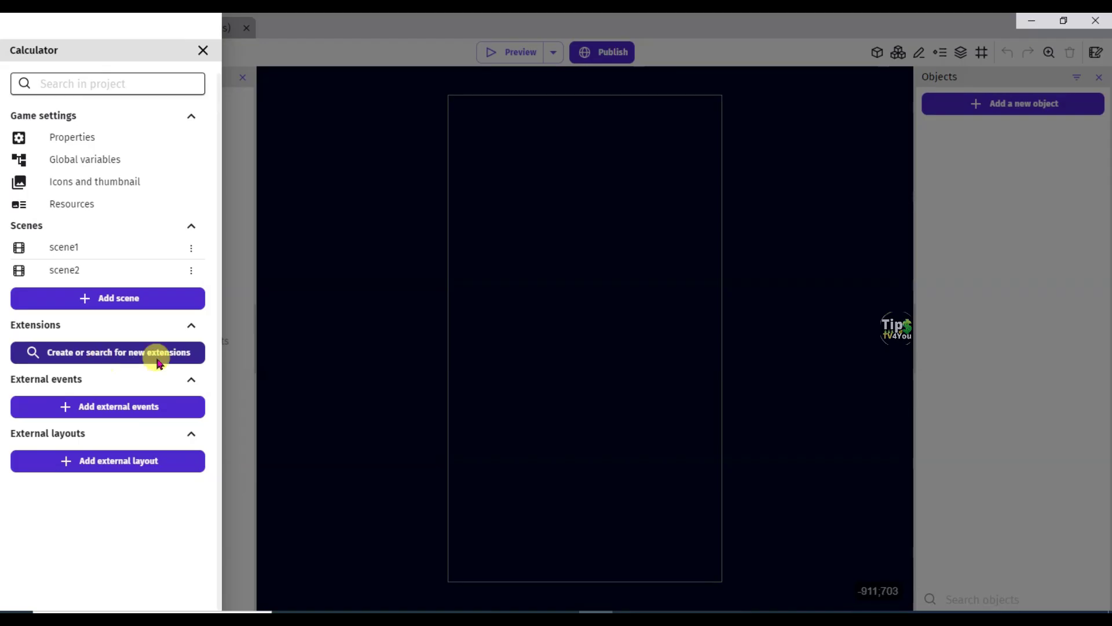
Search the extensions for "url", install Webpage URL tools (Web browser) in the project and return to the scene
left_click(158, 360)
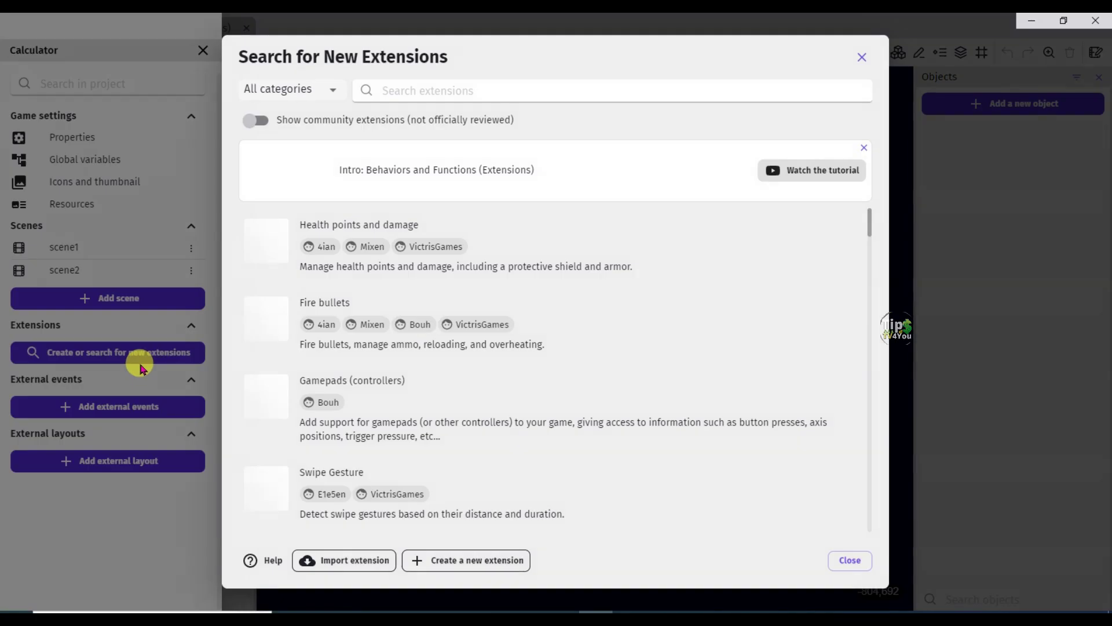
left_click(419, 91)
type("ur")
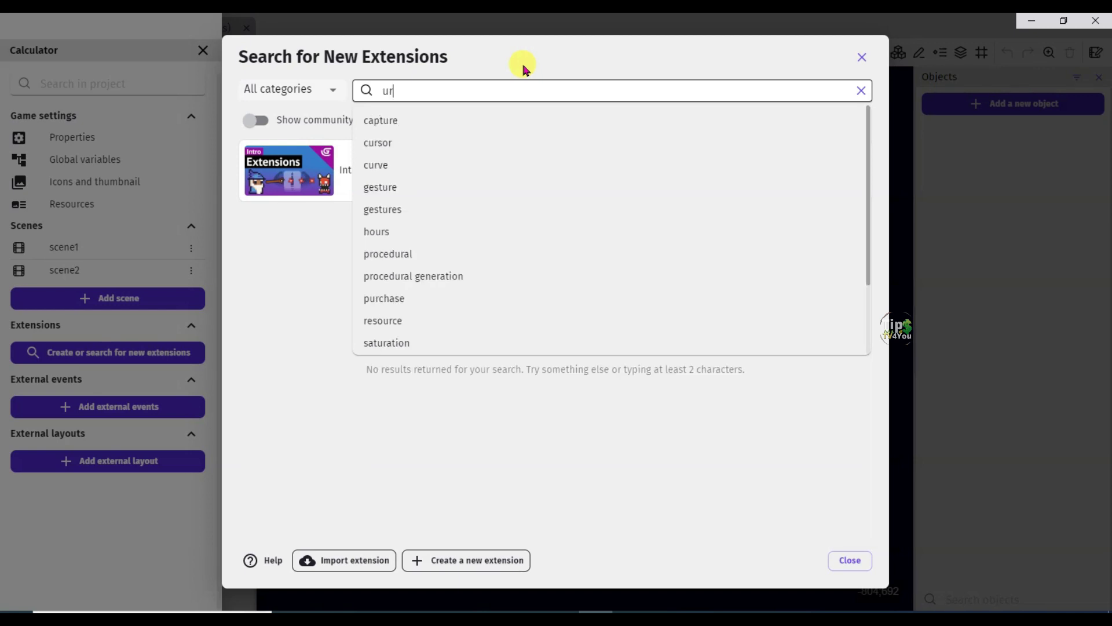
type("l")
left_click(323, 236)
left_click(827, 439)
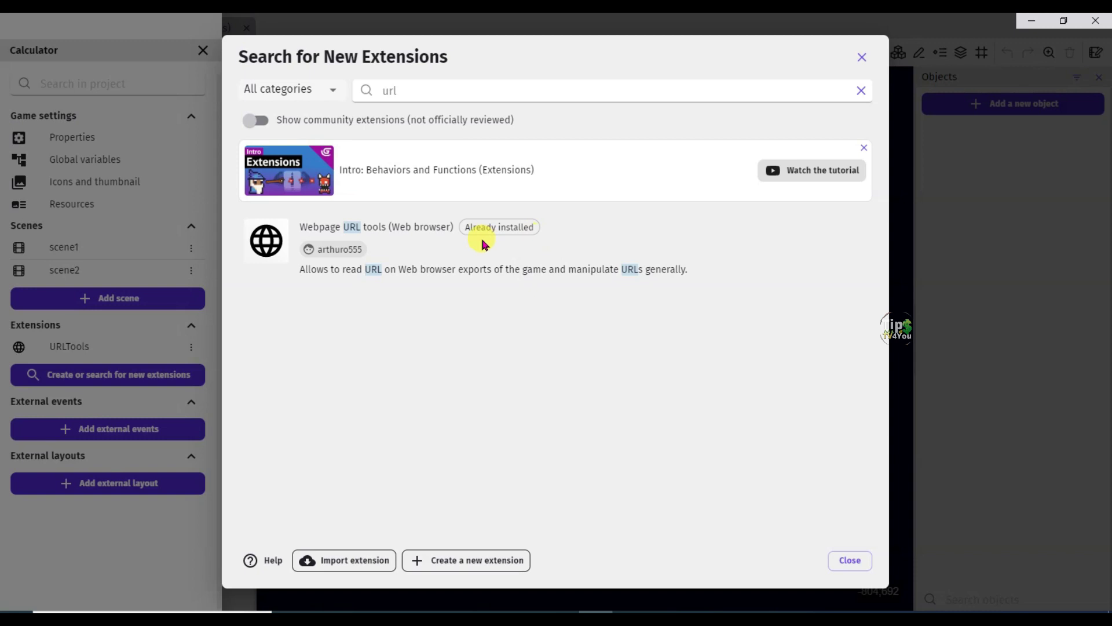
left_click(850, 561)
left_click(777, 340)
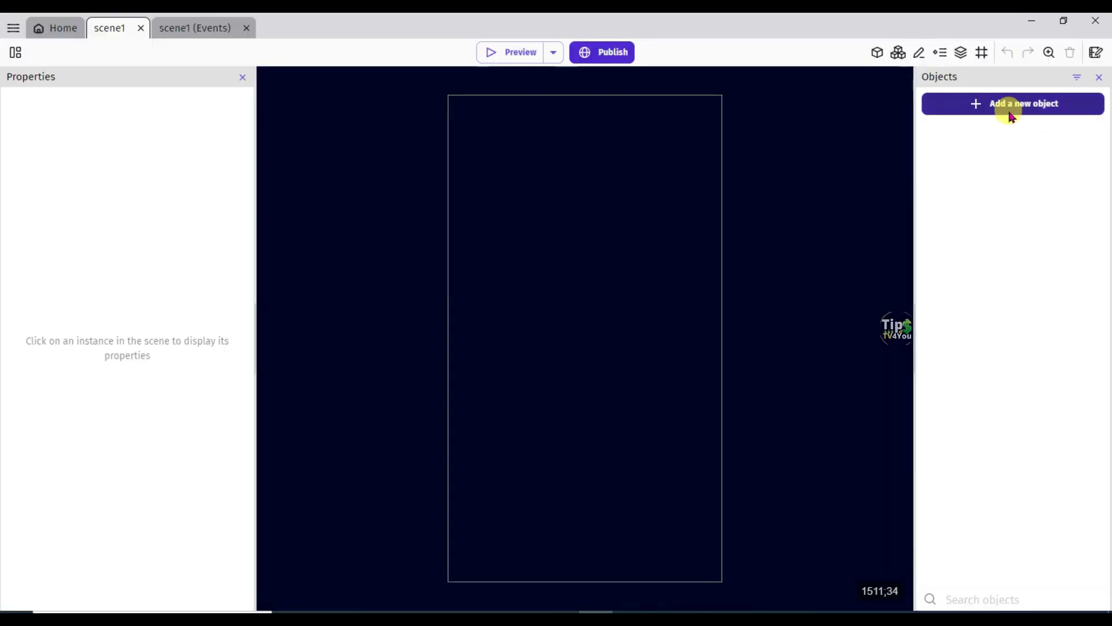
Add a new Text object named Start to scene1 and set its size to 100
left_click(1015, 108)
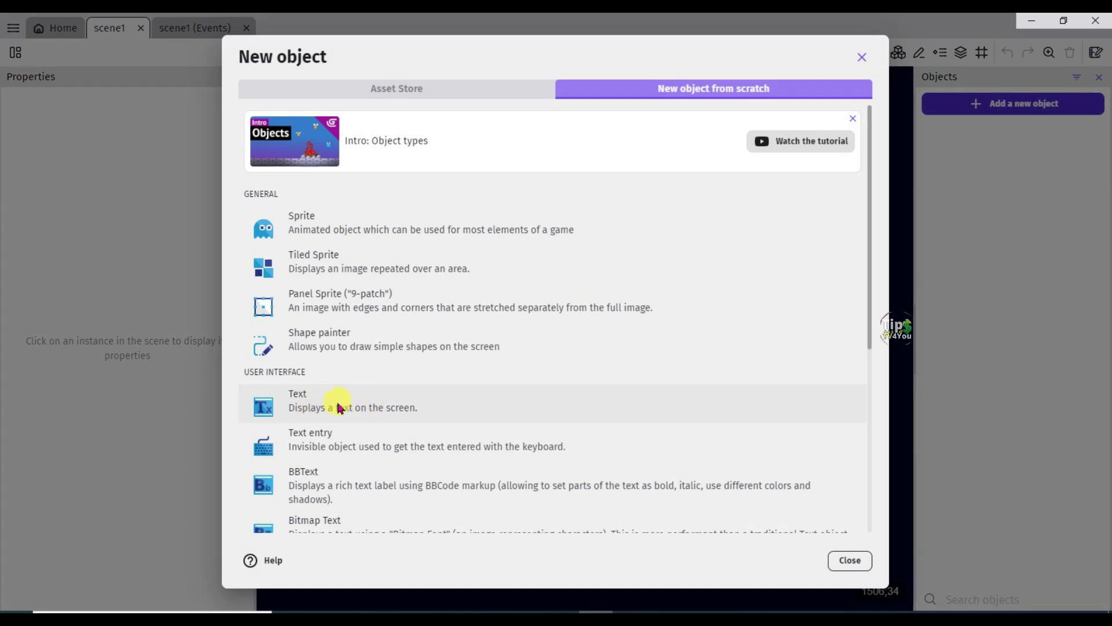
left_click(337, 404)
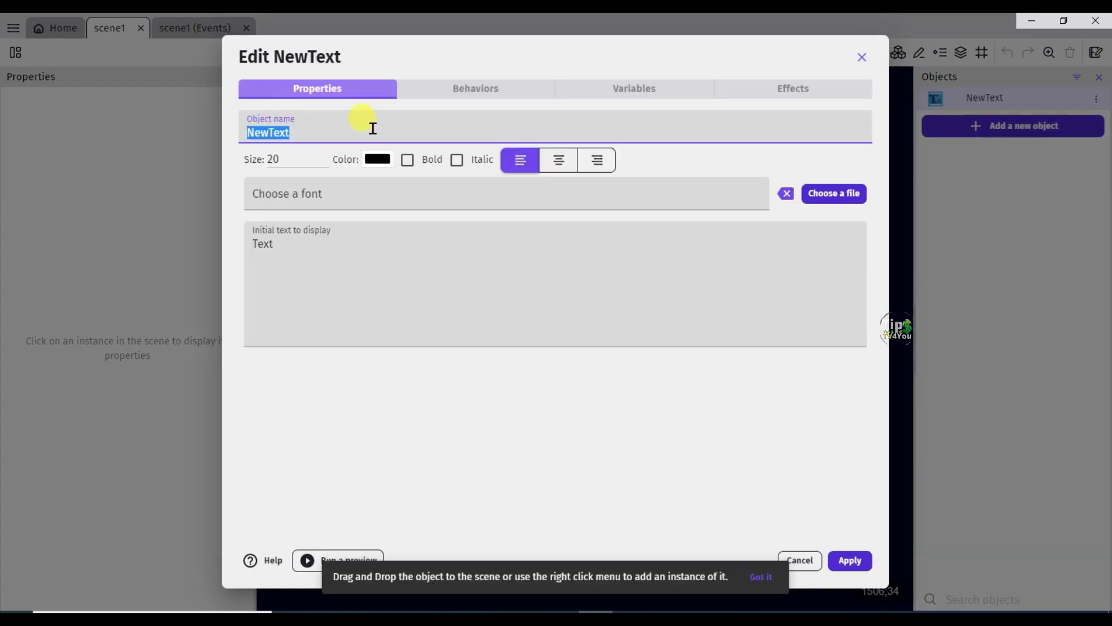
type("Start")
key("Tab")
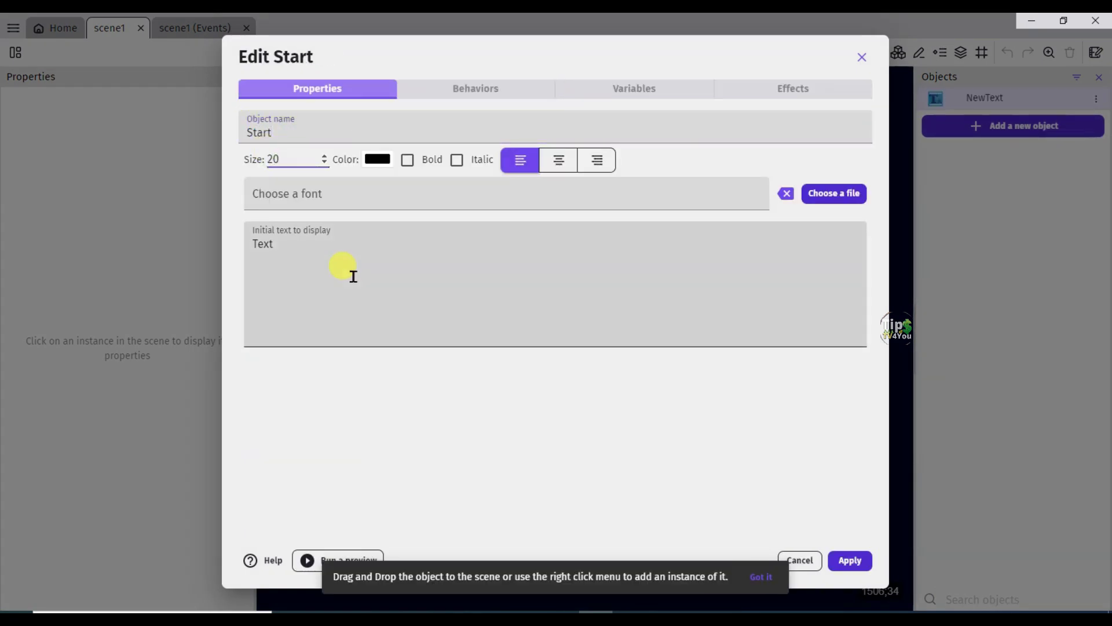
Make the Start object display "Start" in bold white and place it in the middle of the scene frame
left_click_drag(280, 248, 253, 249)
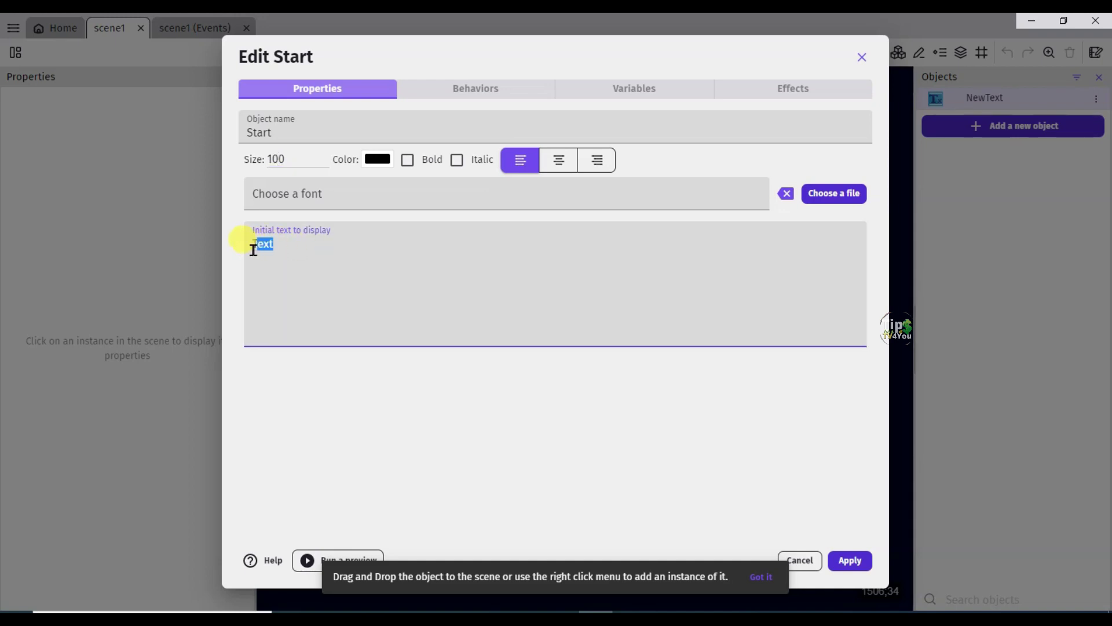
type("Start")
left_click(376, 160)
left_click(333, 300)
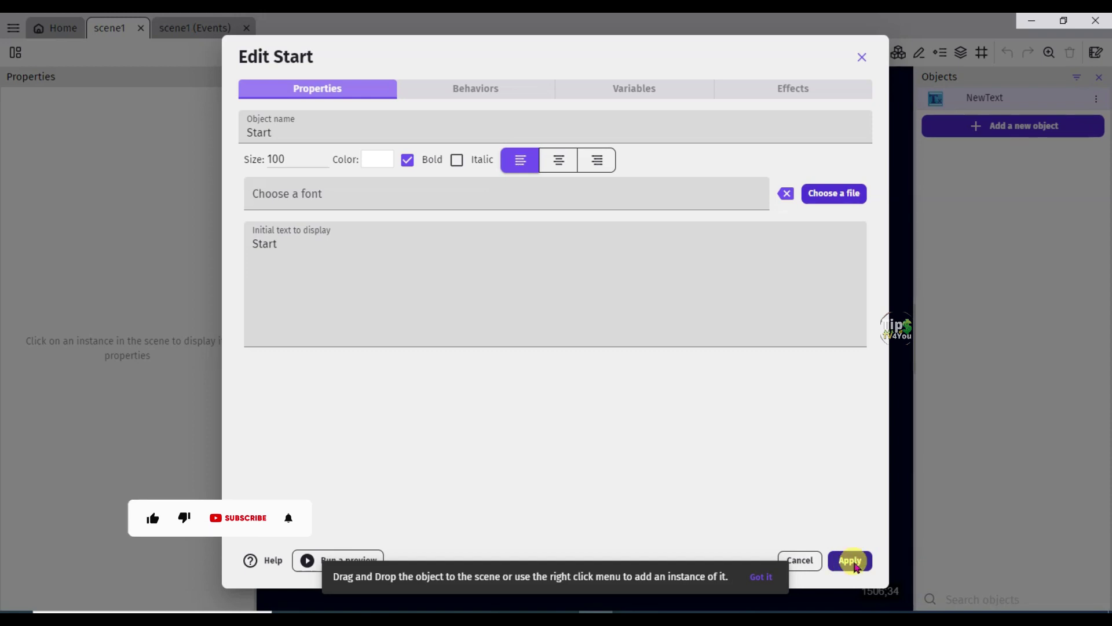
left_click(850, 560)
left_click_drag(975, 99, 554, 342)
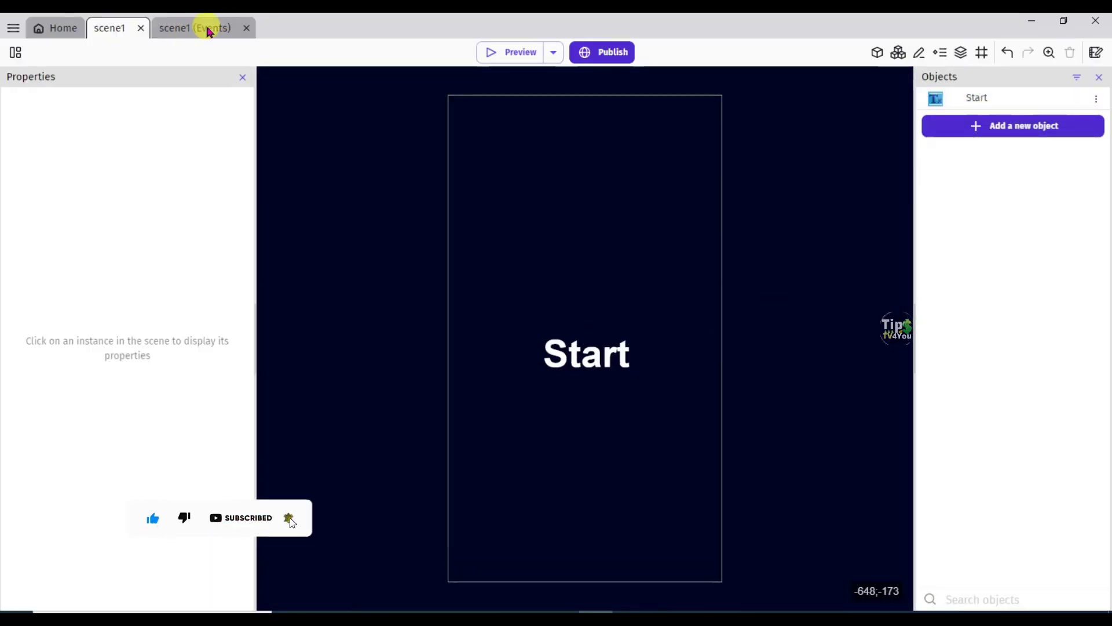
In scene1's events, replace the beginning-of-scene event with one whose condition is that the cursor/touch is on the Start object
left_click(199, 30)
right_click(476, 77)
left_click(504, 144)
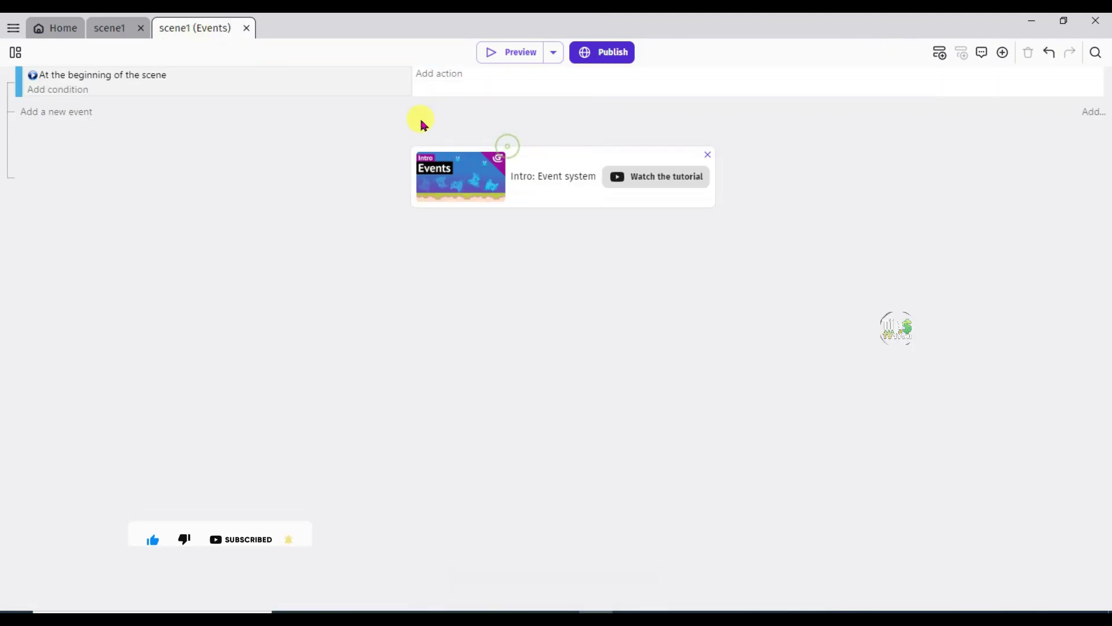
left_click(62, 81)
left_click(65, 74)
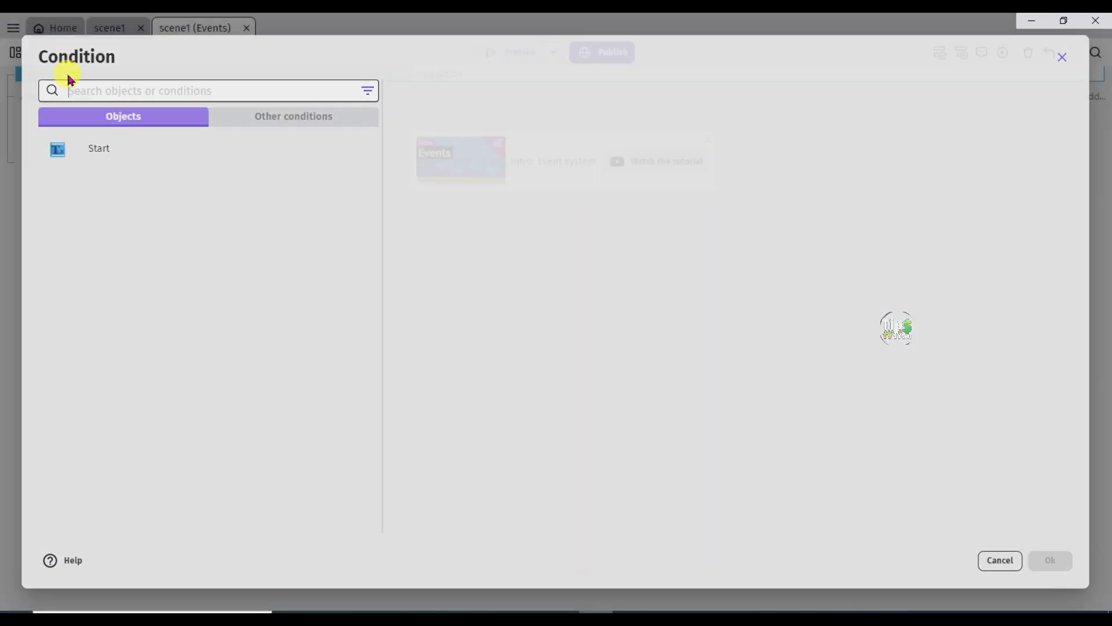
left_click(127, 152)
scroll(587, 215, "down", 10)
scroll(587, 219, "down", 5)
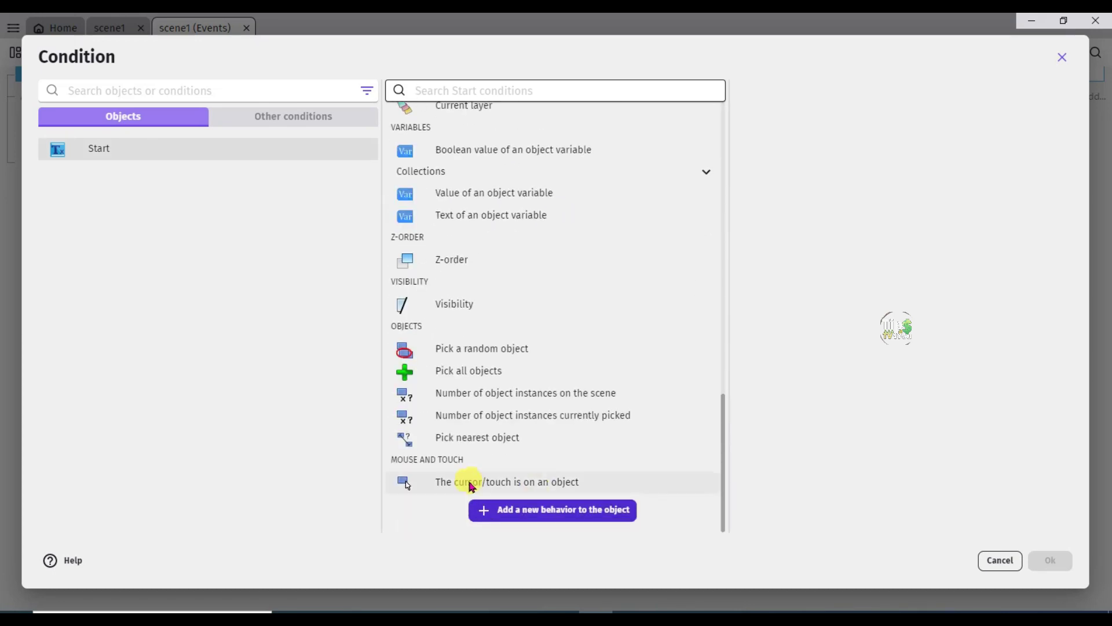
left_click(524, 485)
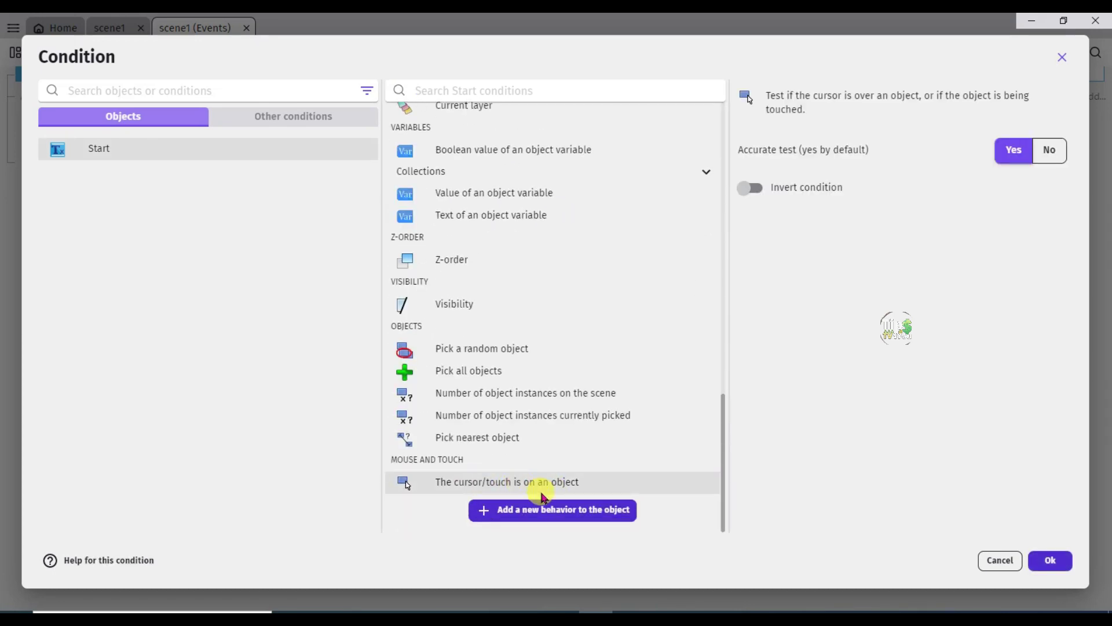
left_click(1050, 561)
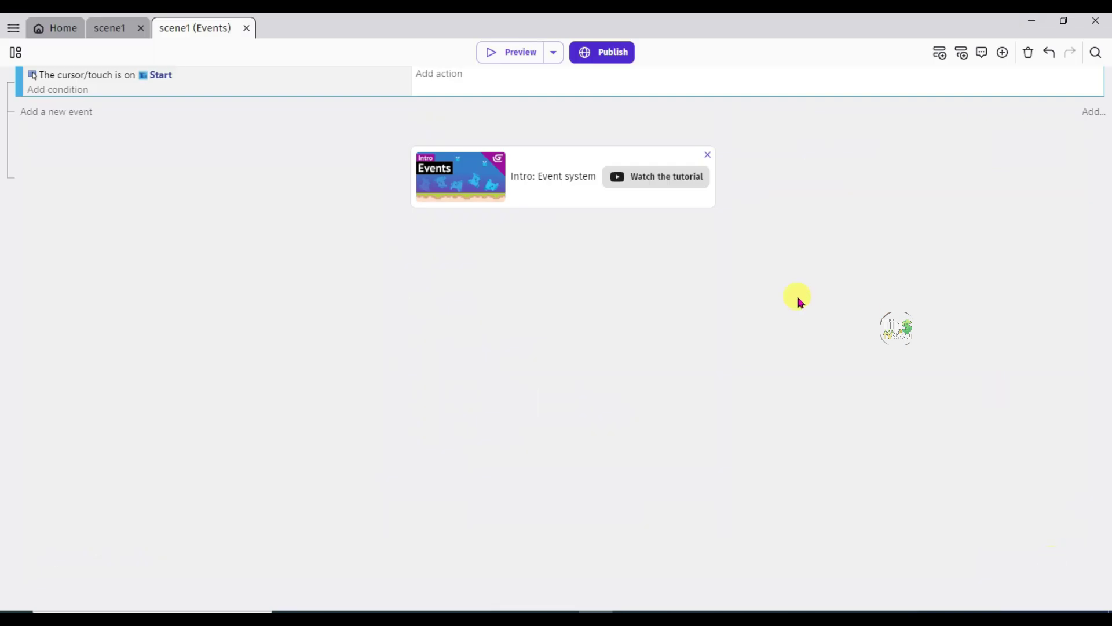
Add an action to the cursor-on-Start event that changes the Start text's color to 245;66;66
left_click(435, 80)
left_click(114, 152)
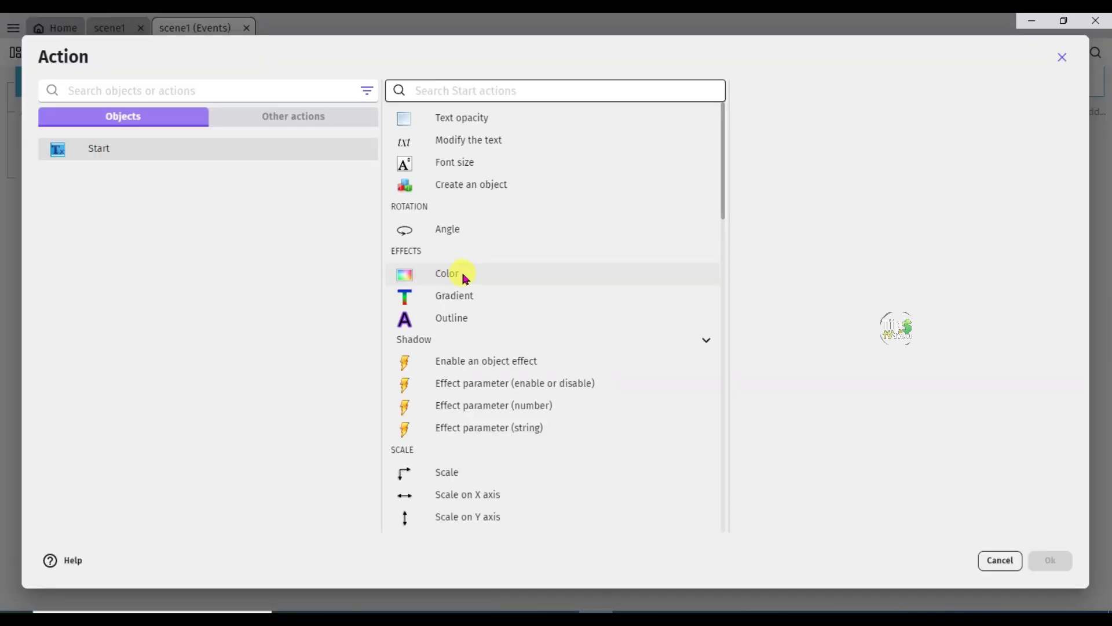
left_click(464, 277)
left_click(987, 139)
left_click(1069, 159)
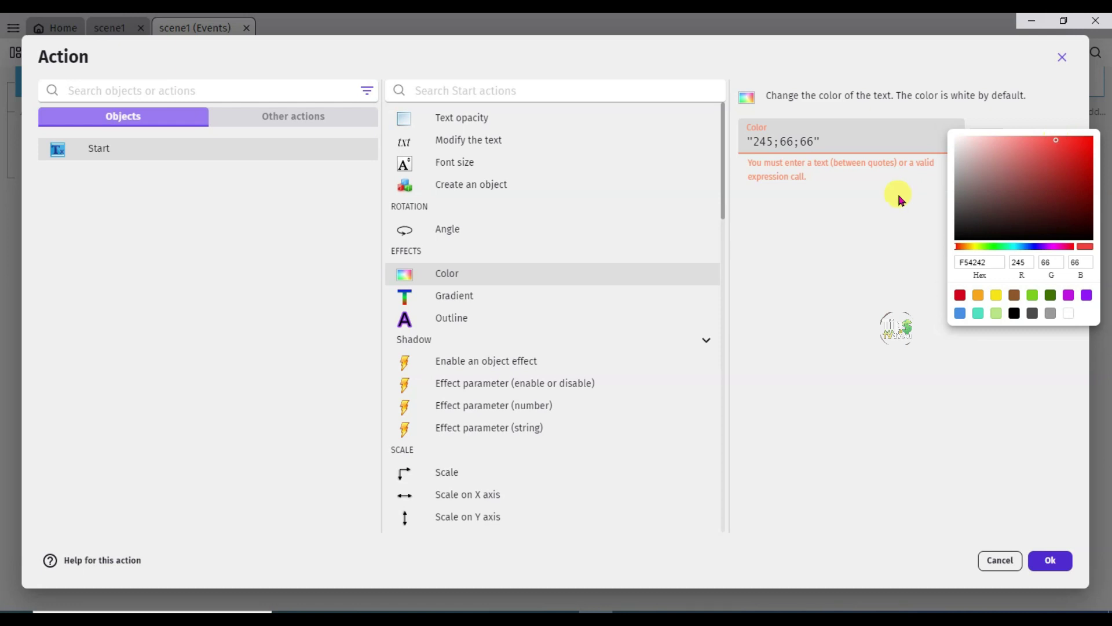
left_click(1046, 560)
left_click(1052, 560)
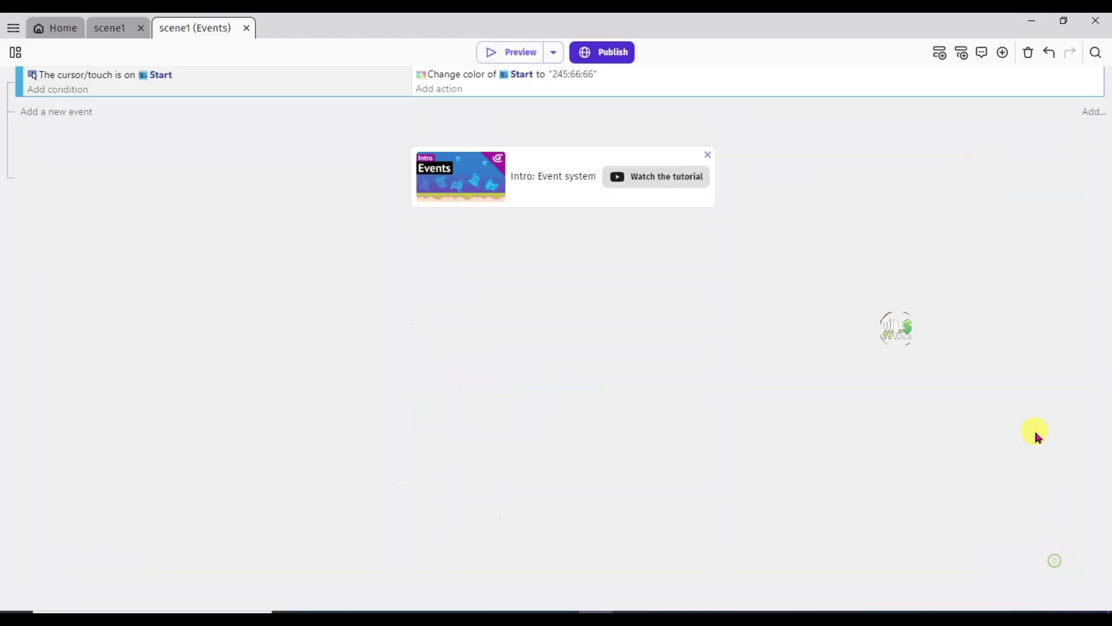
Add a new empty event, paste a copy of the cursor-on-Start event above it and invert the copy's condition
right_click(257, 86)
left_click(72, 111)
left_click(72, 112)
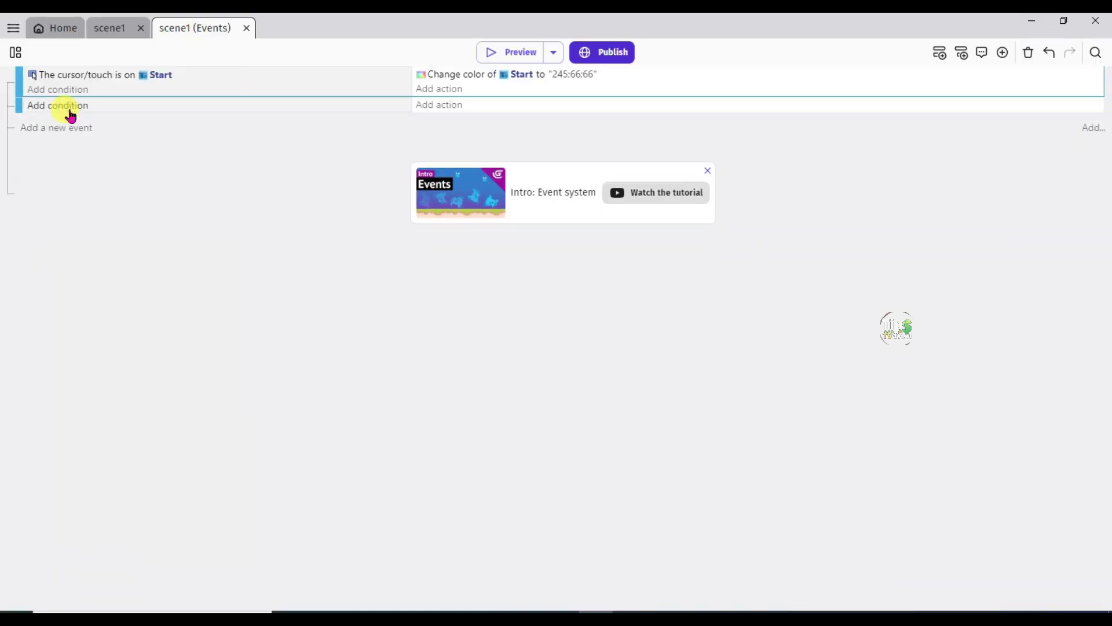
right_click(209, 105)
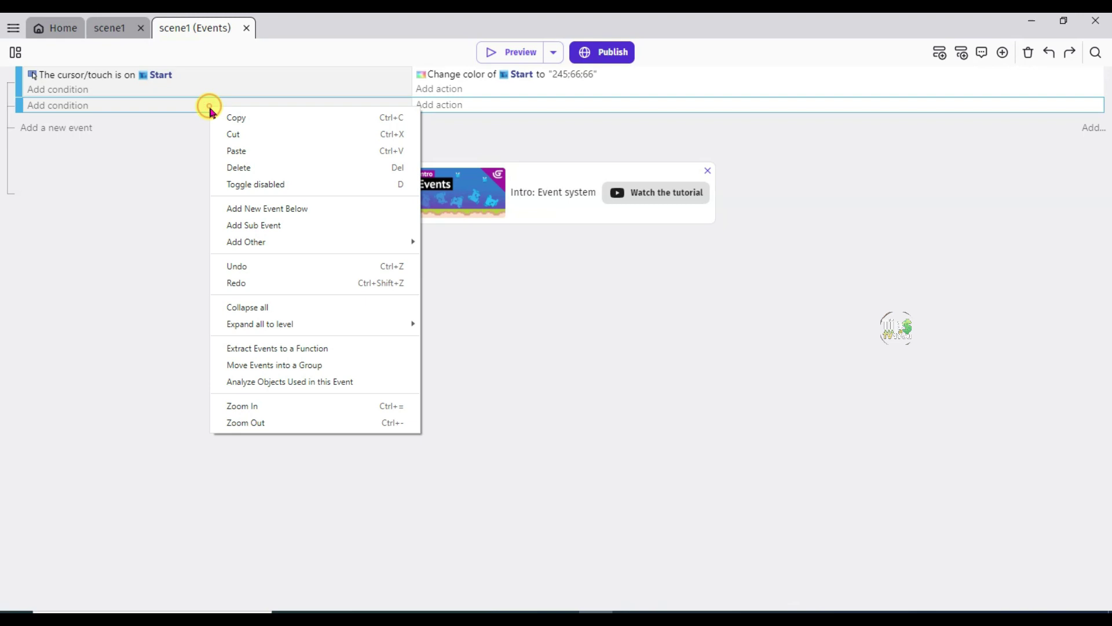
left_click(236, 152)
right_click(93, 108)
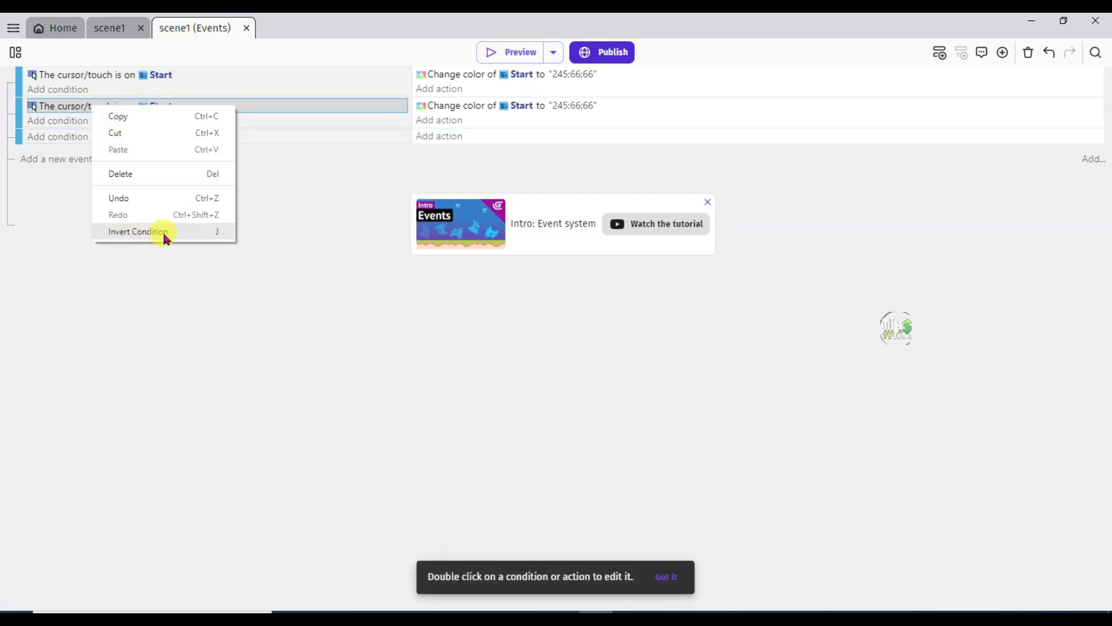
left_click(154, 232)
Set the Start color in the inverted event's action to 255;255;255
left_click(467, 109)
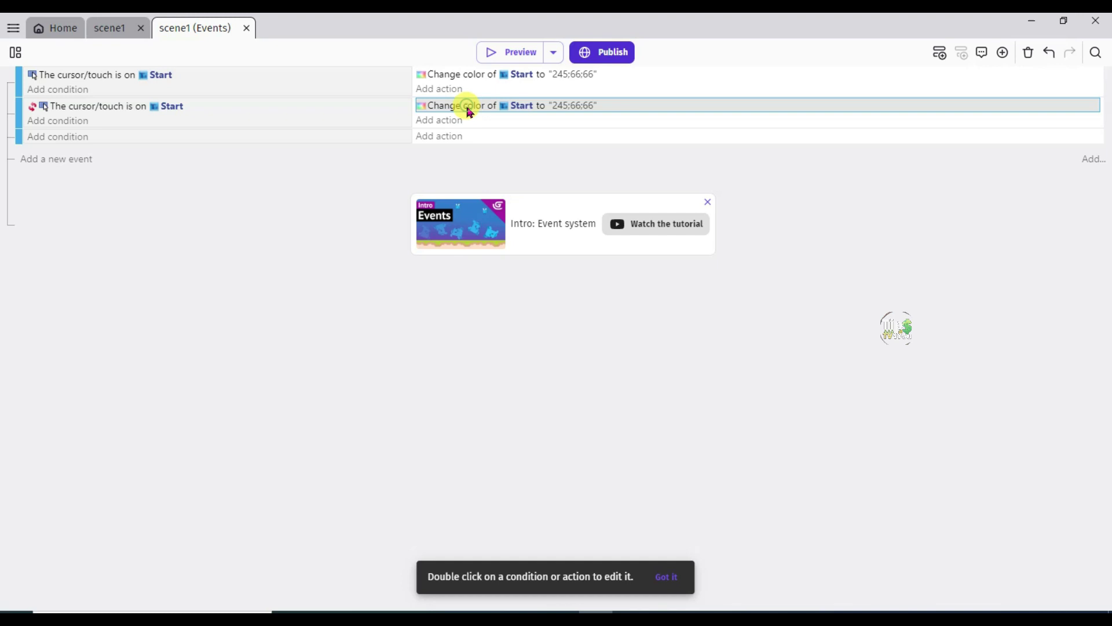
double_click(467, 109)
left_click(990, 144)
left_click(1068, 299)
left_click(865, 251)
left_click(1052, 561)
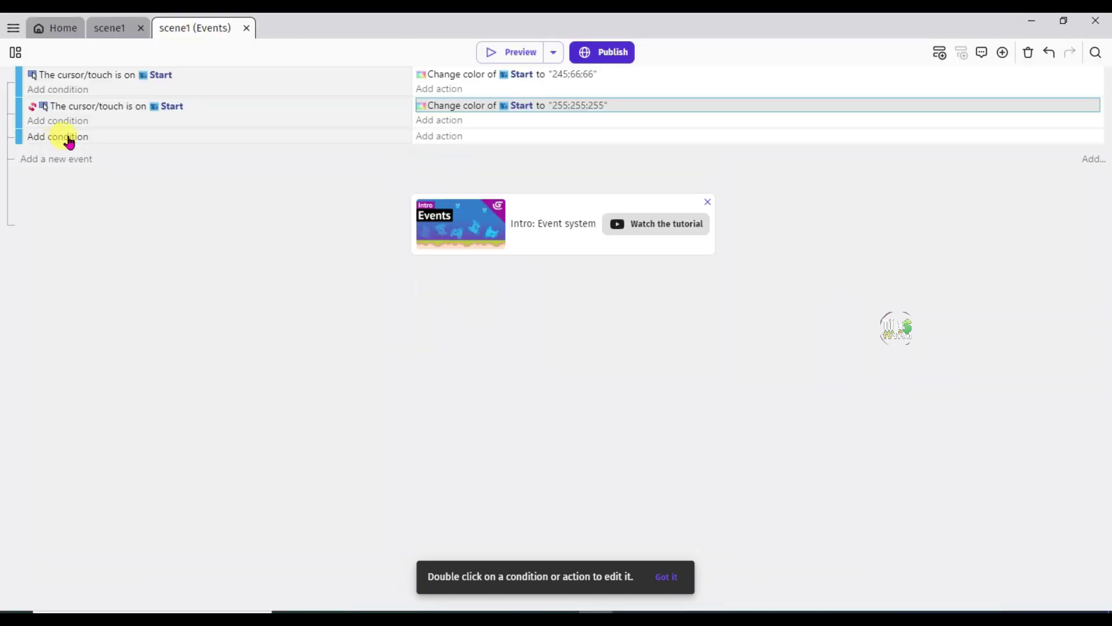
Give the empty event a "Mouse button pressed or touch held" condition that checks the Left (primary) button
left_click(65, 139)
left_click(292, 117)
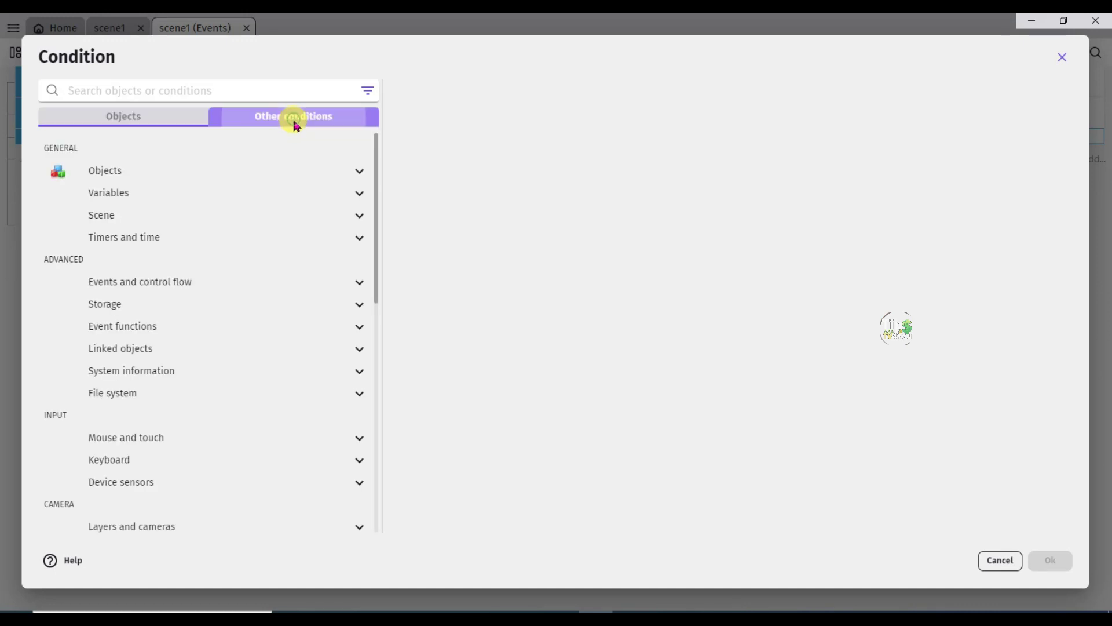
scroll(280, 233, "down", 5)
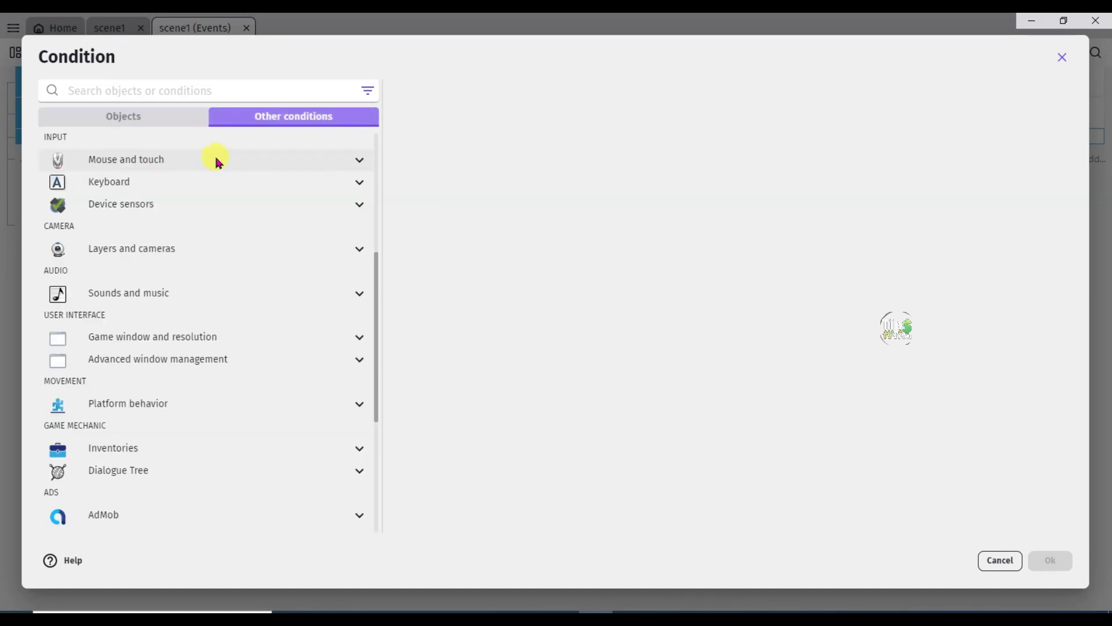
left_click(198, 163)
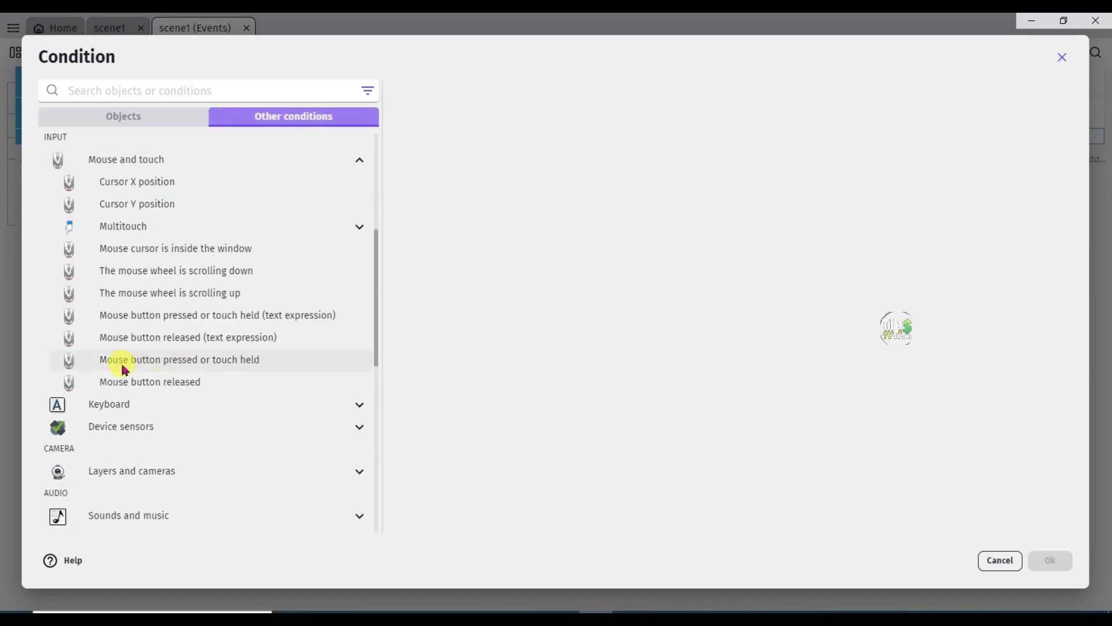
left_click(233, 360)
left_click(441, 214)
left_click(435, 248)
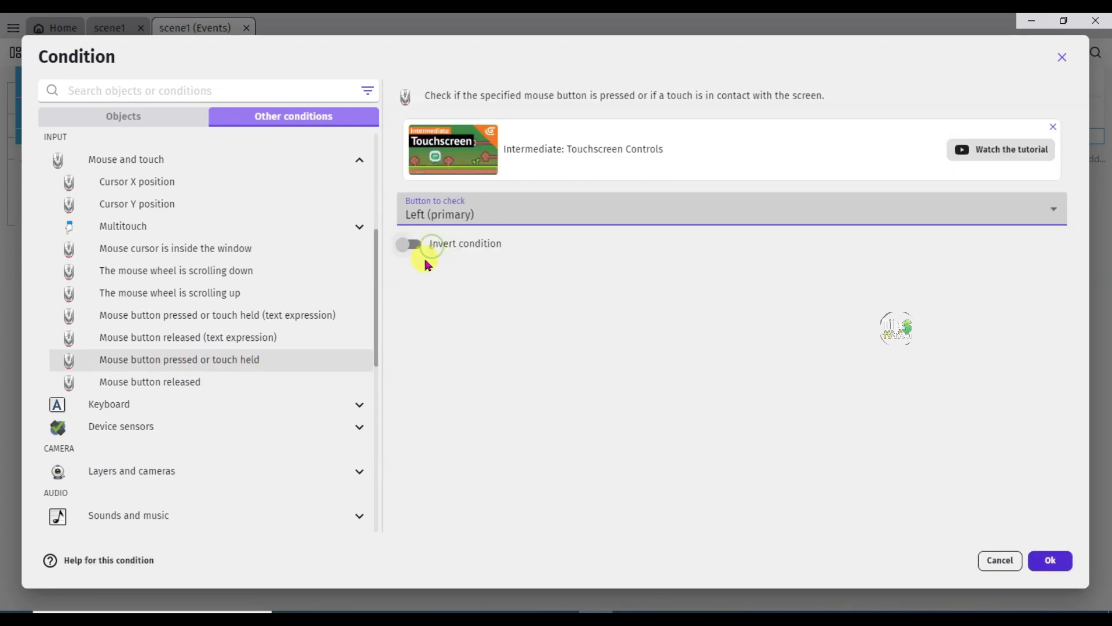
left_click(1051, 560)
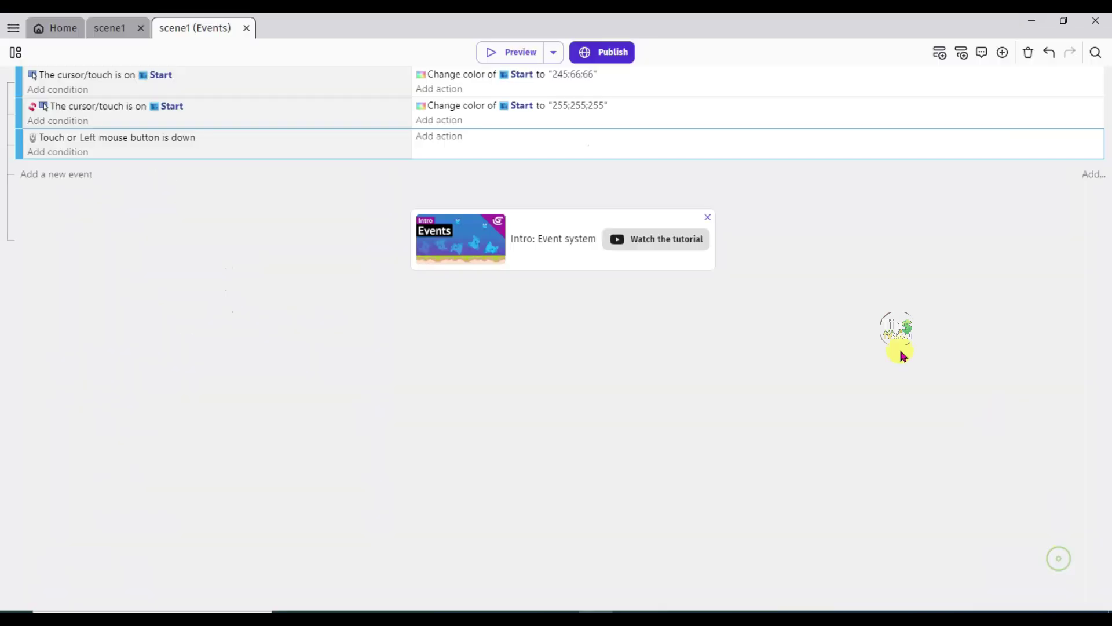
Add a Change the scene action to "scene2" for the mouse-button event and nest that event under the first cursor-on-Start event
left_click(440, 138)
left_click(293, 117)
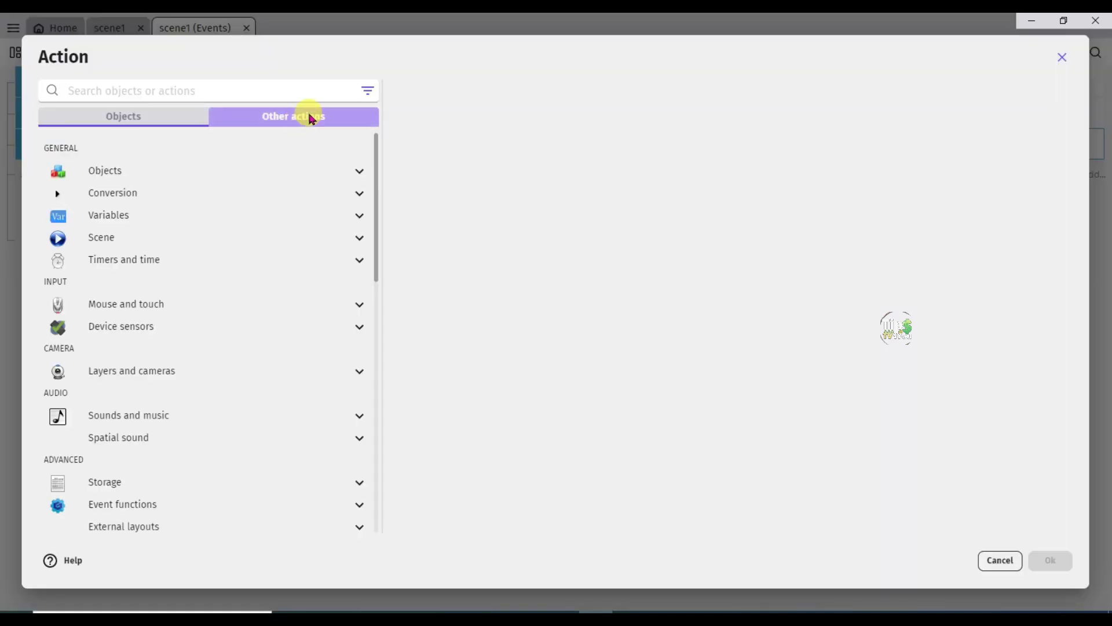
left_click(174, 237)
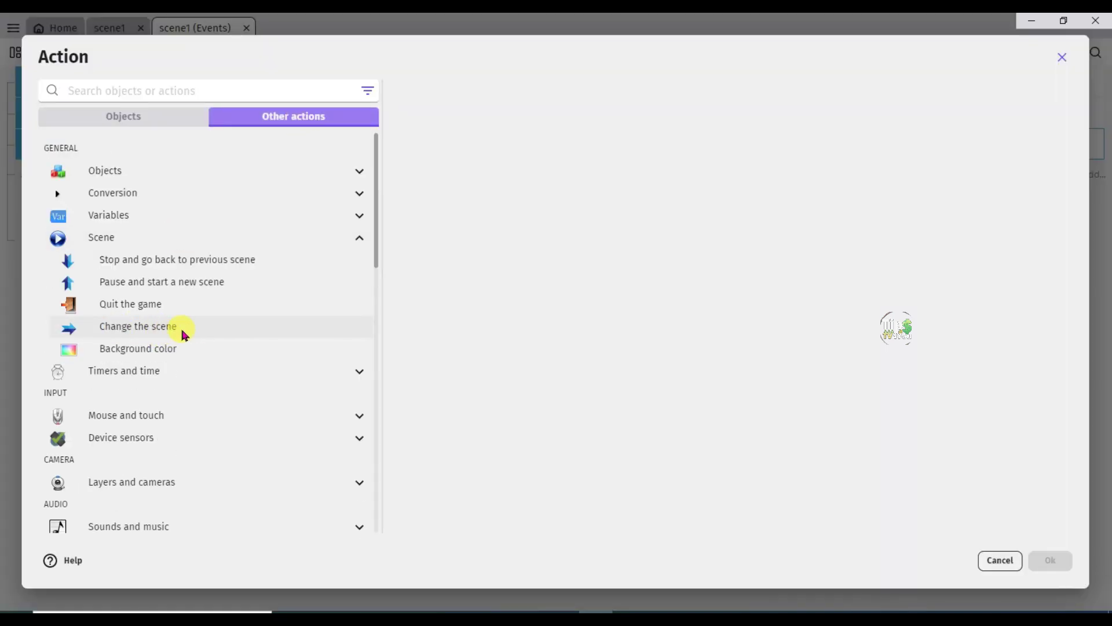
left_click(157, 336)
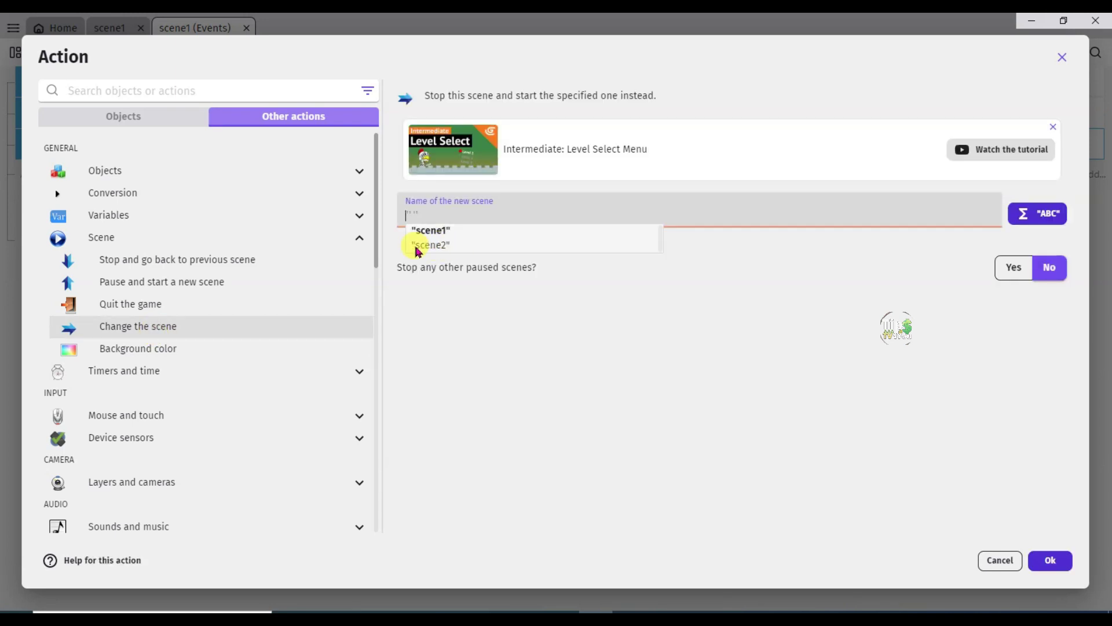
left_click(431, 245)
left_click(1050, 561)
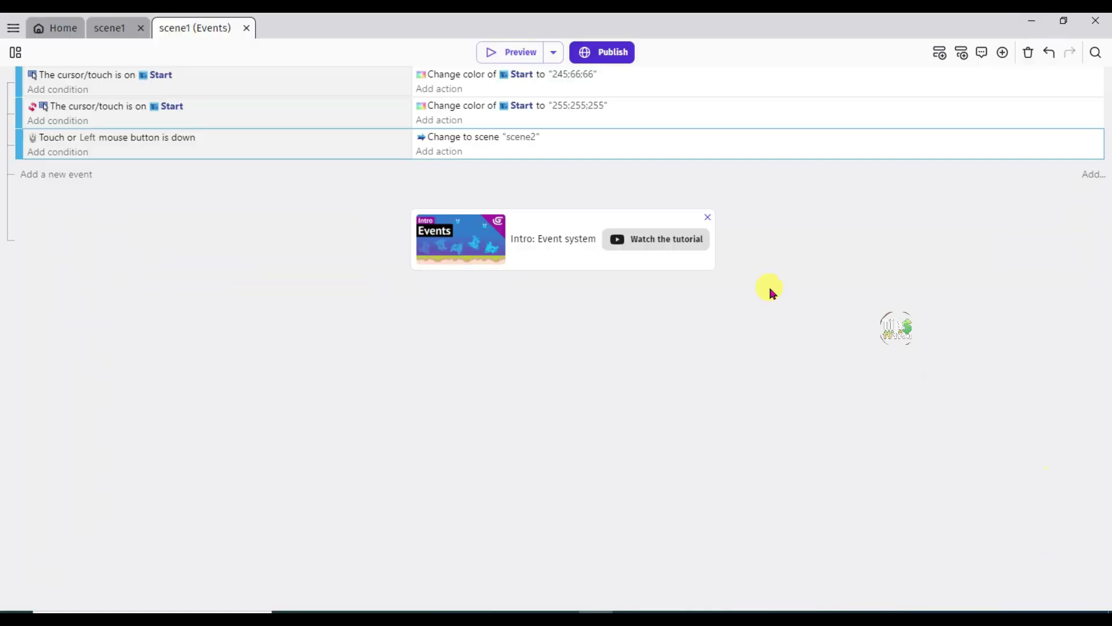
left_click_drag(21, 151, 56, 98)
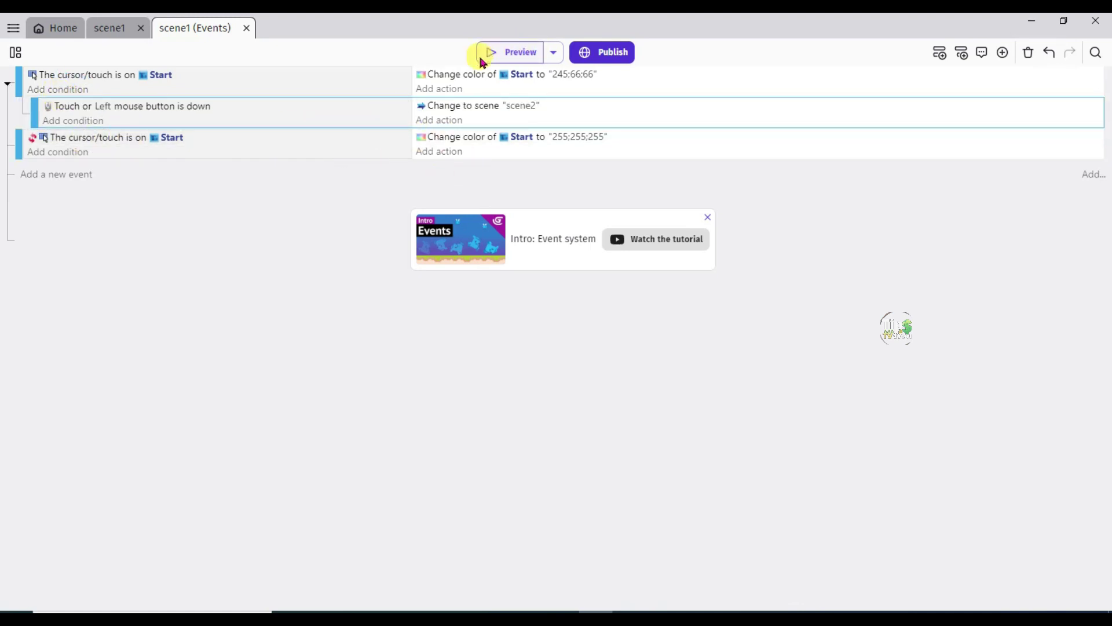
Preview the game, test the Start text's switch to scene2 and close the preview
left_click(502, 58)
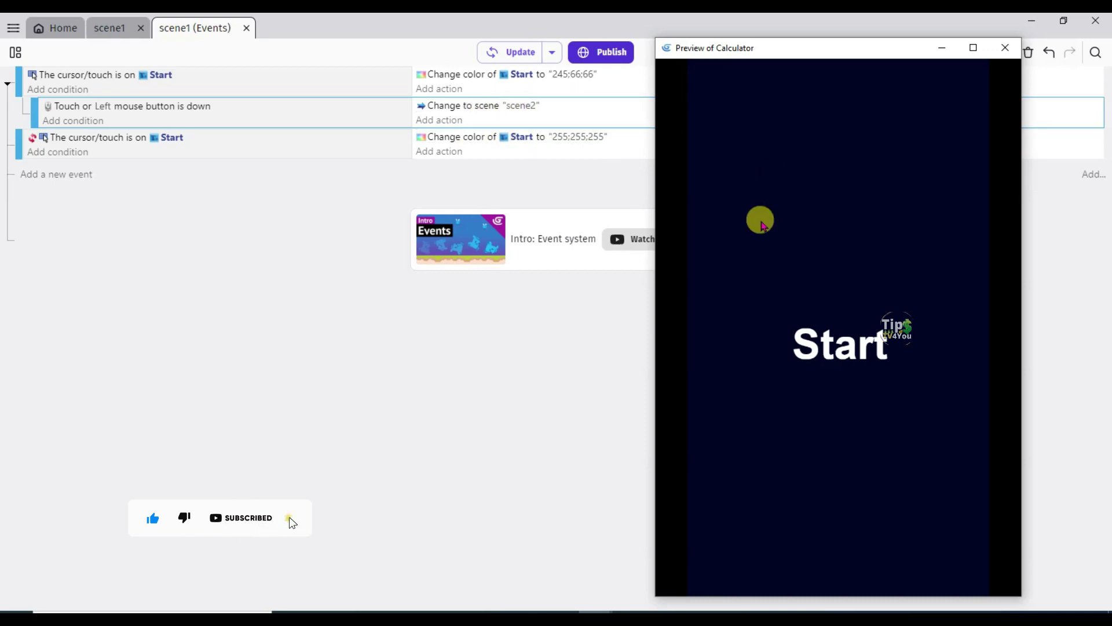
left_click(834, 349)
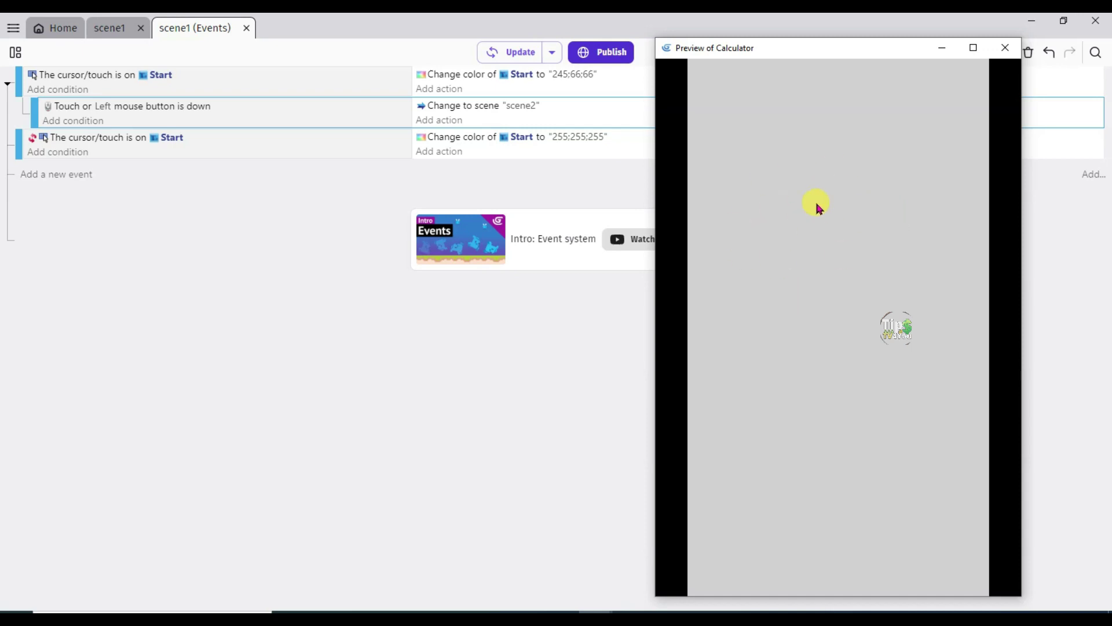
key("alt+F4")
Open scene2 and set its scene background color to white
left_click(13, 56)
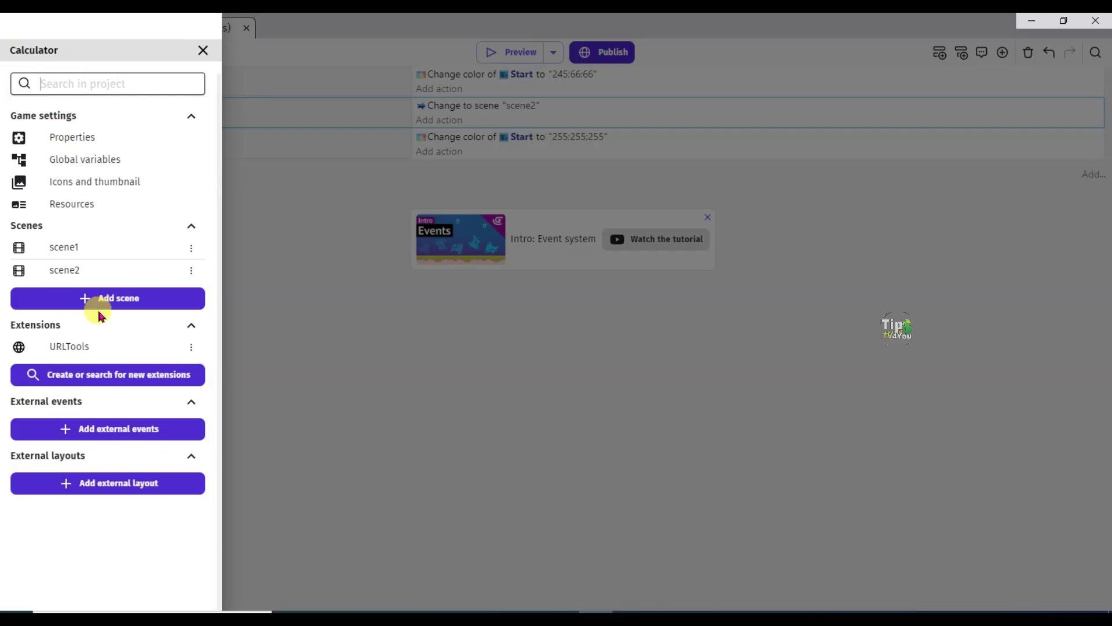
left_click(83, 275)
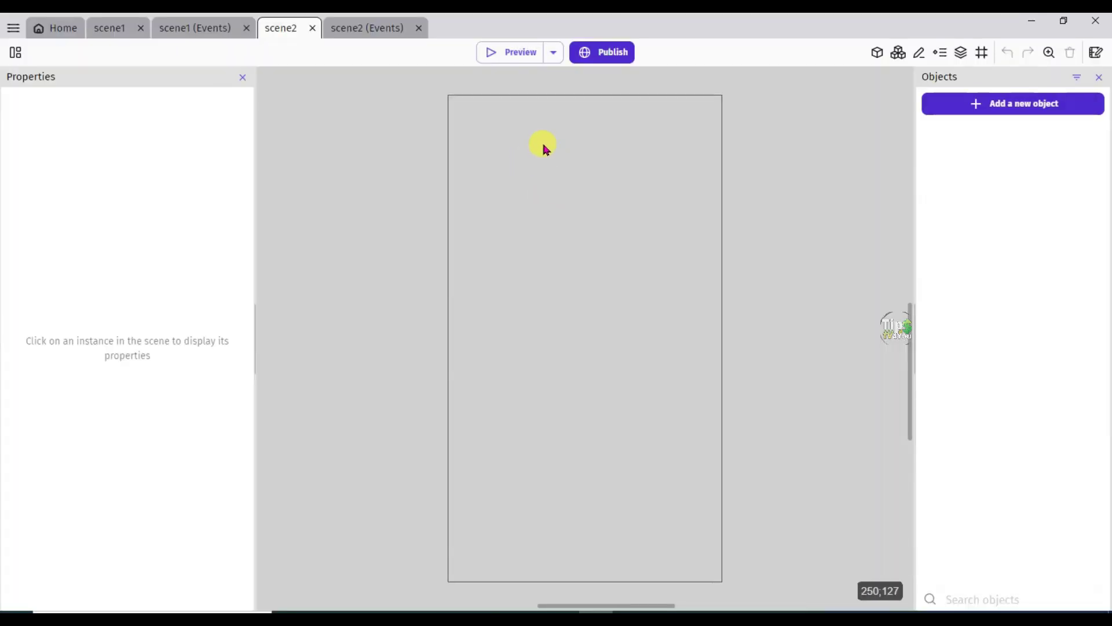
right_click(545, 147)
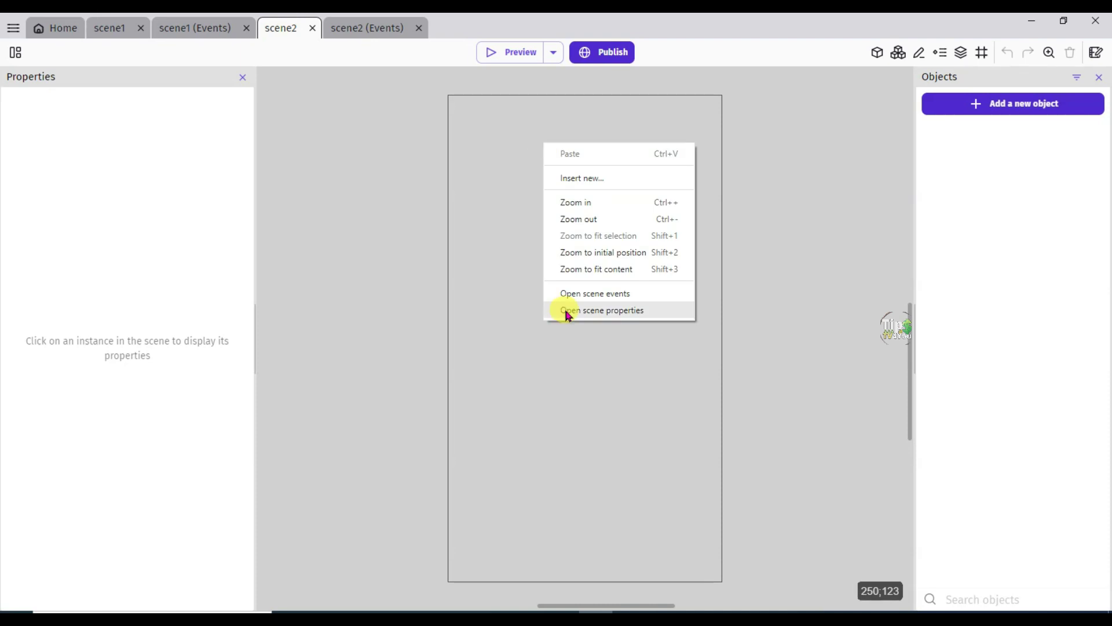
left_click(627, 313)
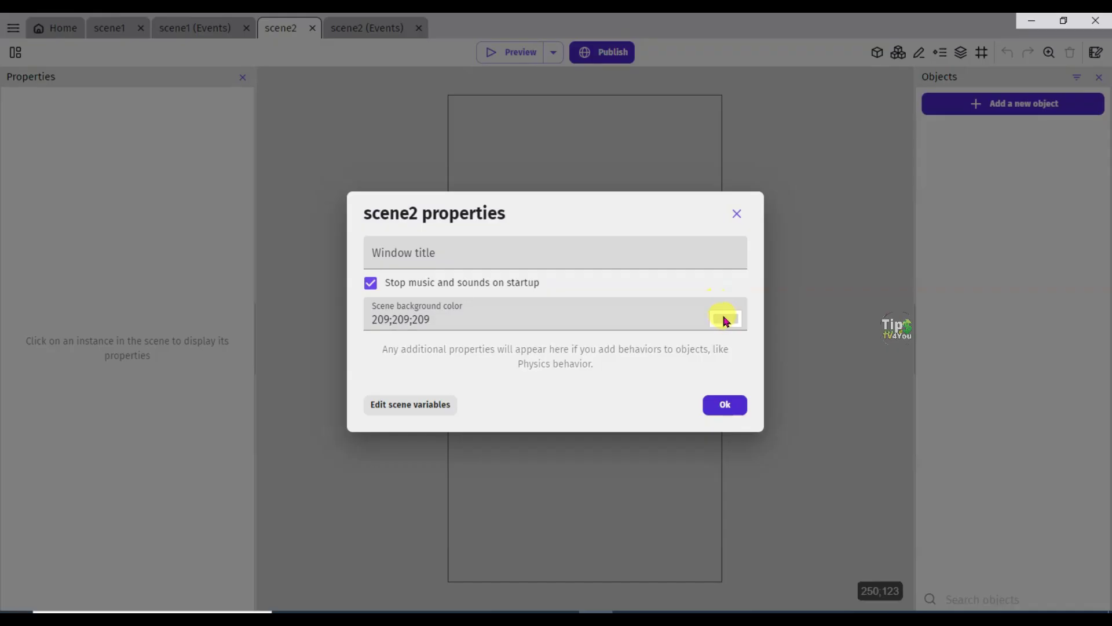
left_click(725, 404)
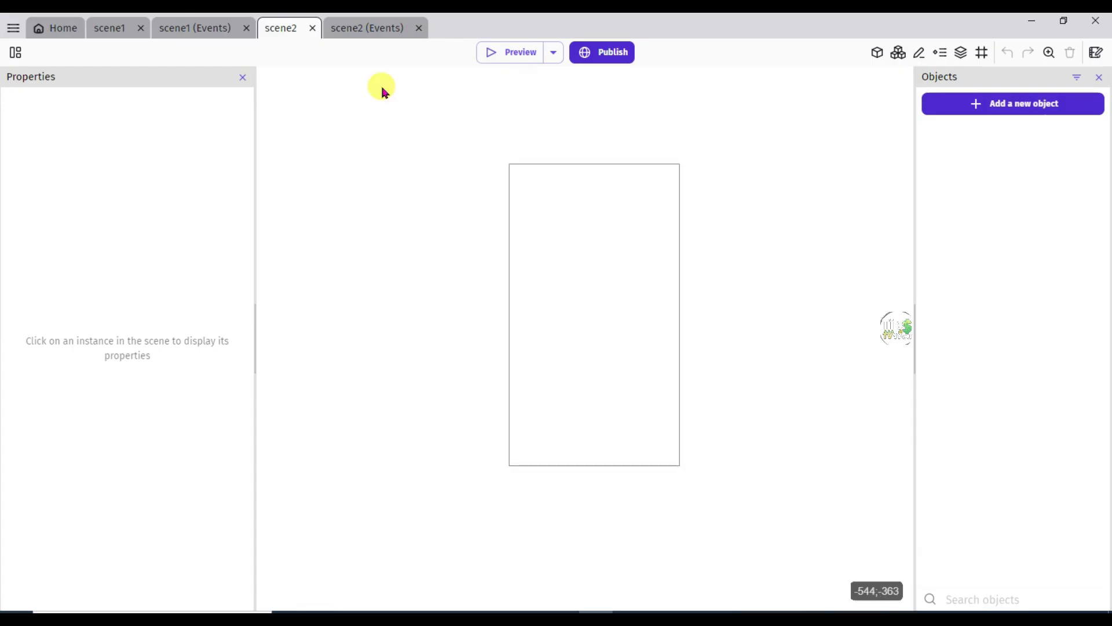
In scene2's events, add an event with the condition "At the beginning of the scene"
left_click(374, 32)
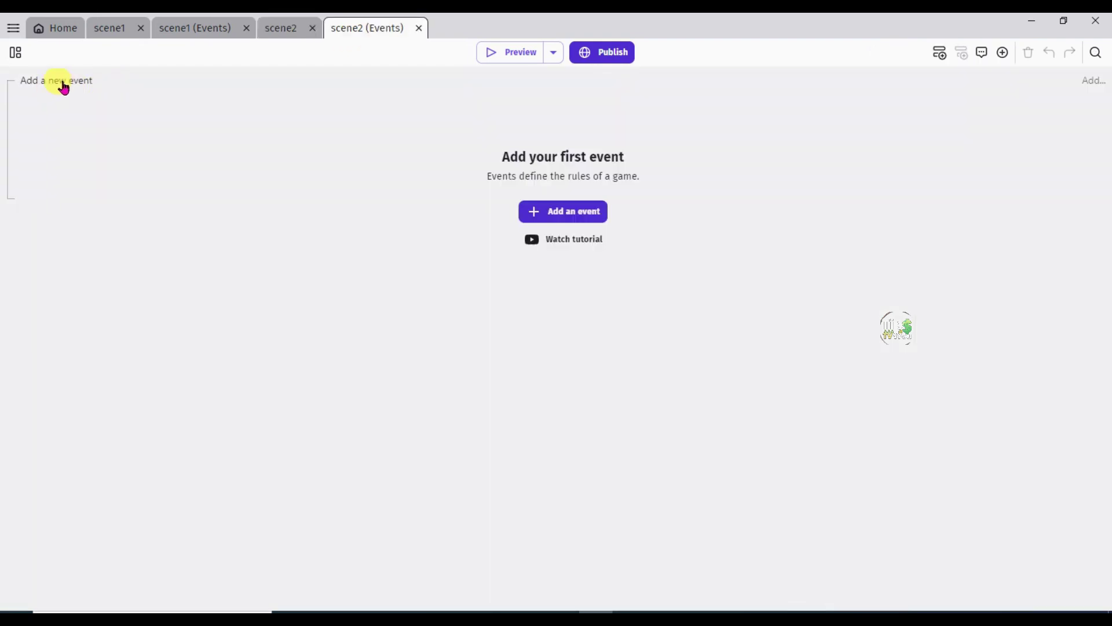
left_click(63, 84)
left_click(65, 77)
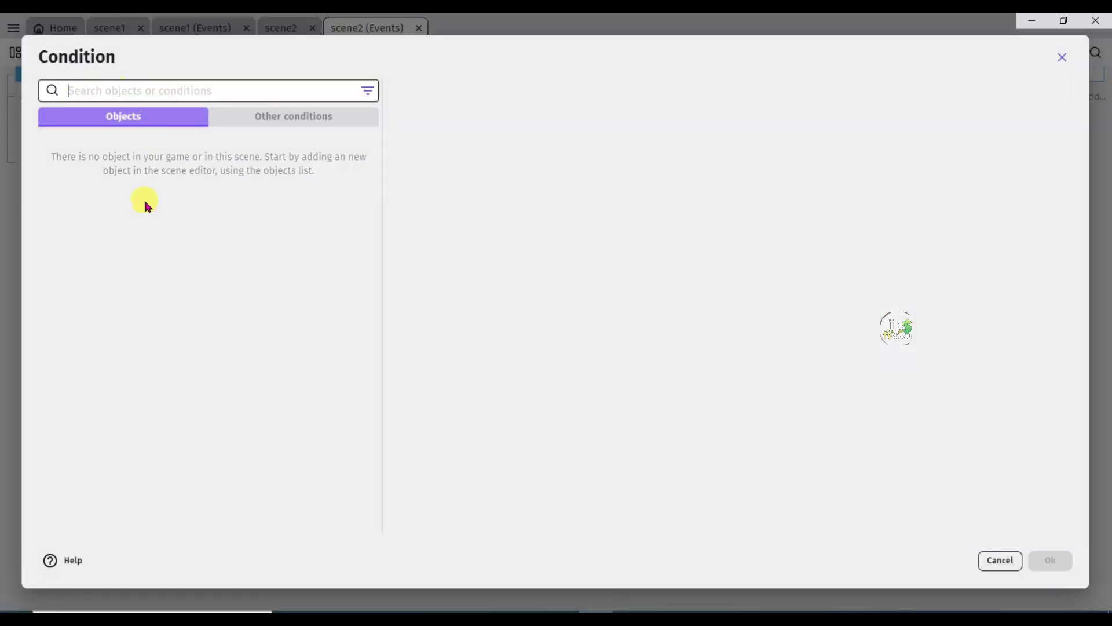
type("at the")
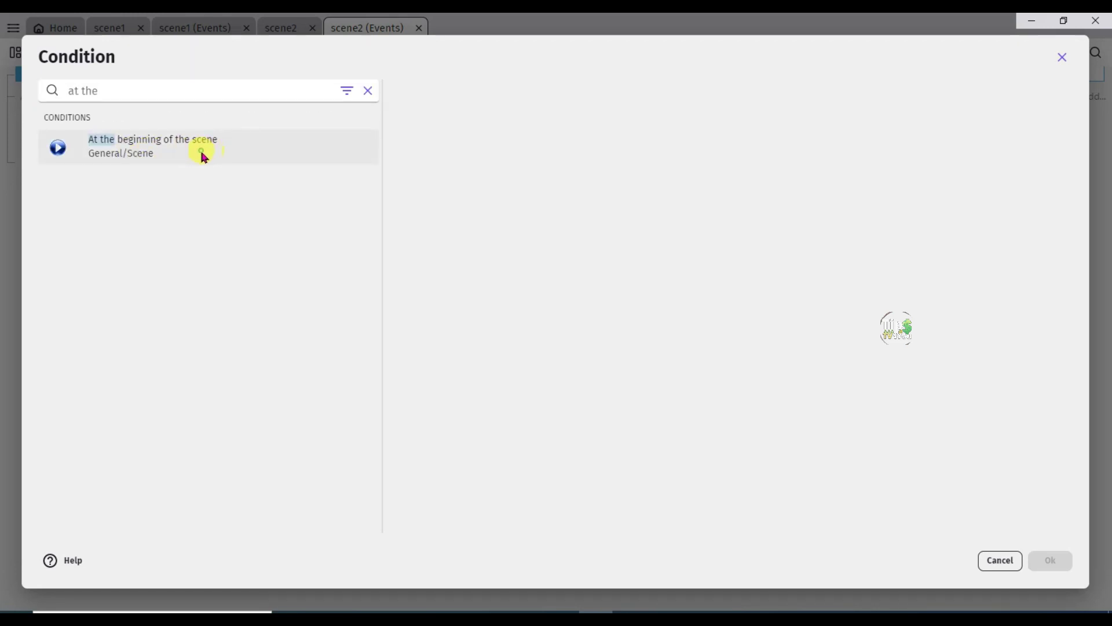
left_click(199, 148)
left_click(1050, 560)
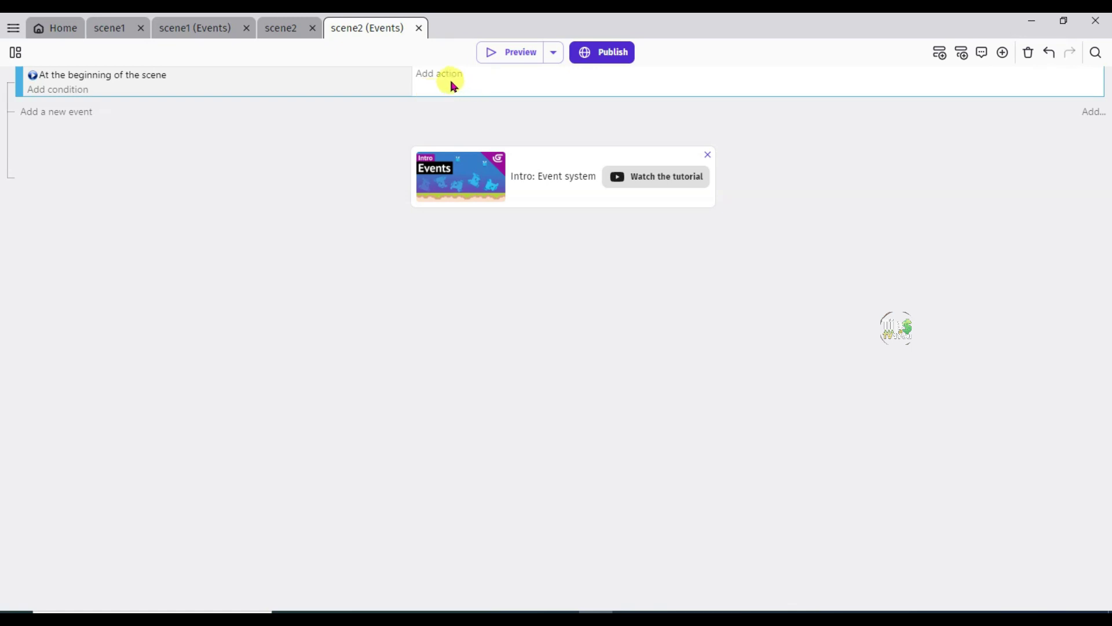
Add the Webpage URL tools action Redirect to another page to scene2's beginning-of-scene event
left_click(451, 75)
left_click(305, 118)
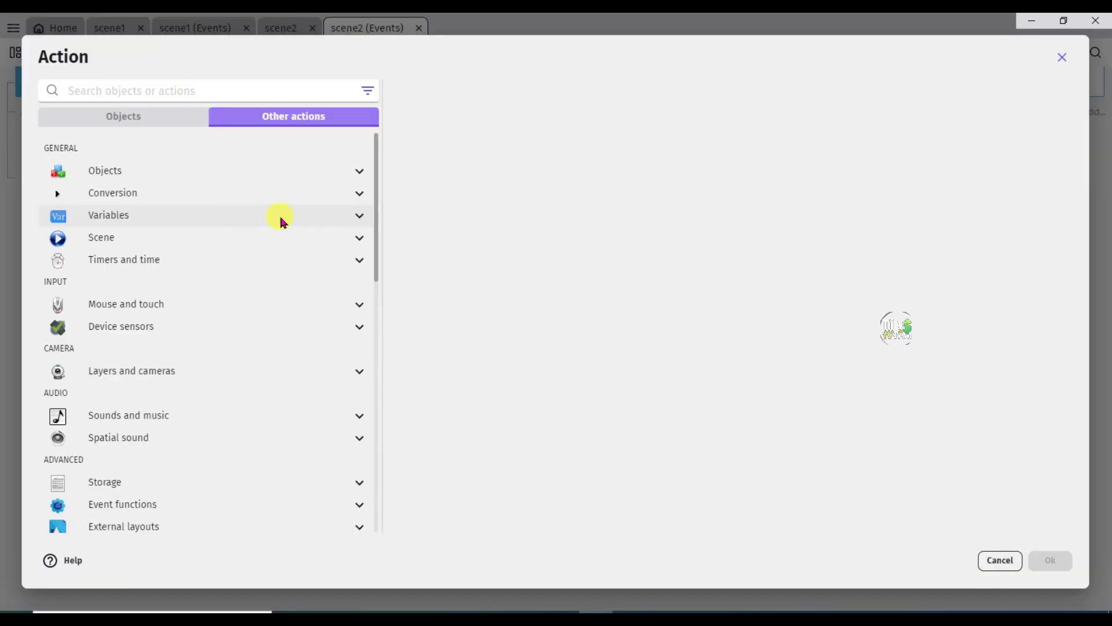
scroll(267, 217, "down", 10)
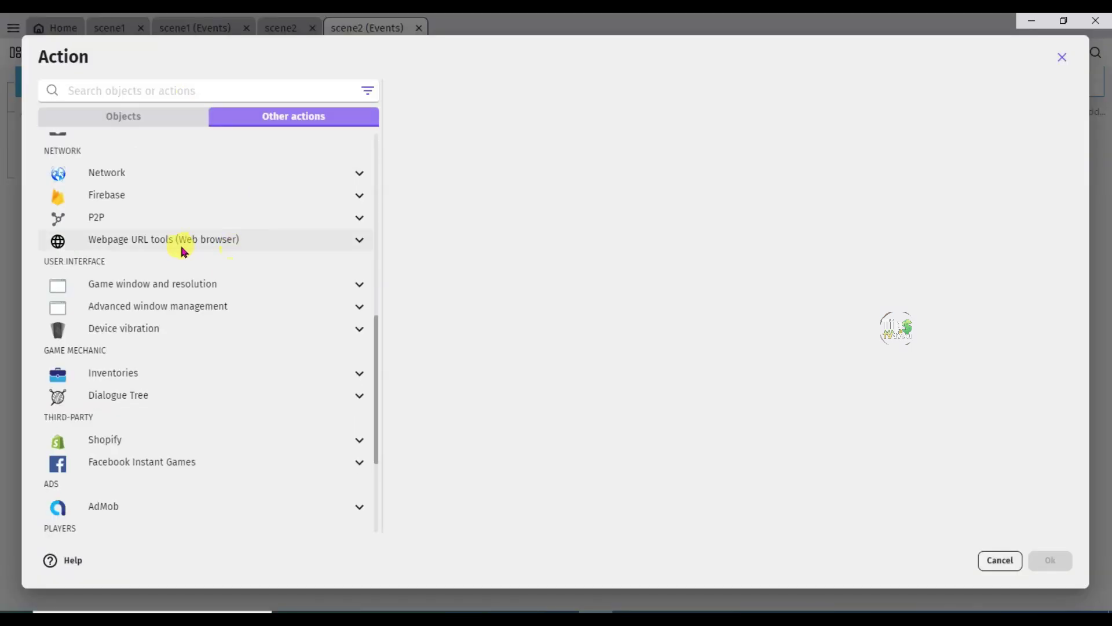
left_click(232, 239)
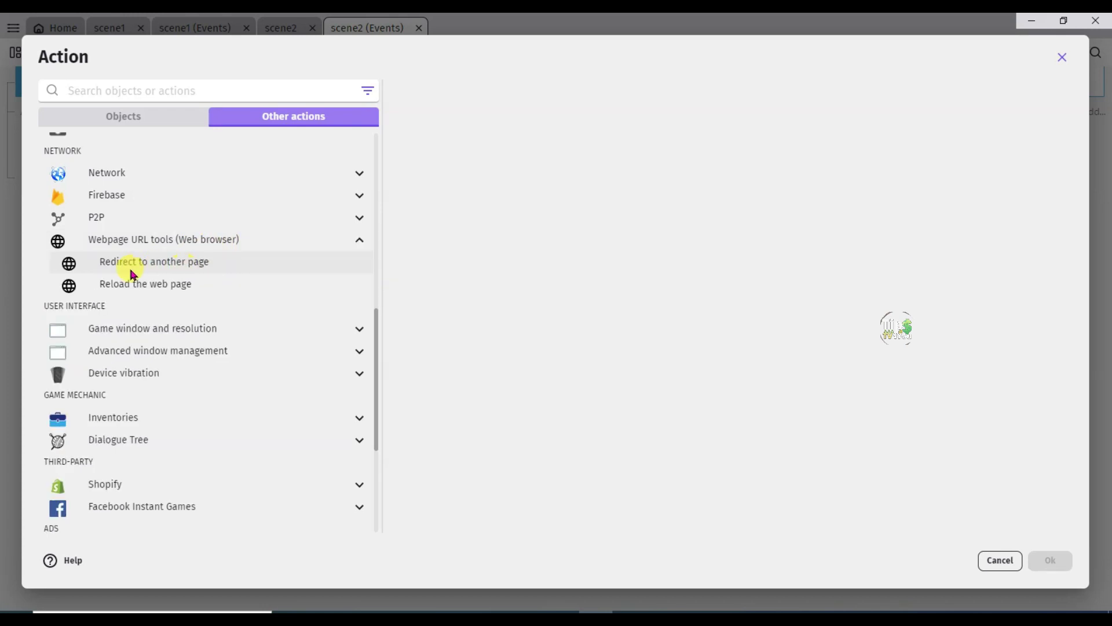
left_click(193, 264)
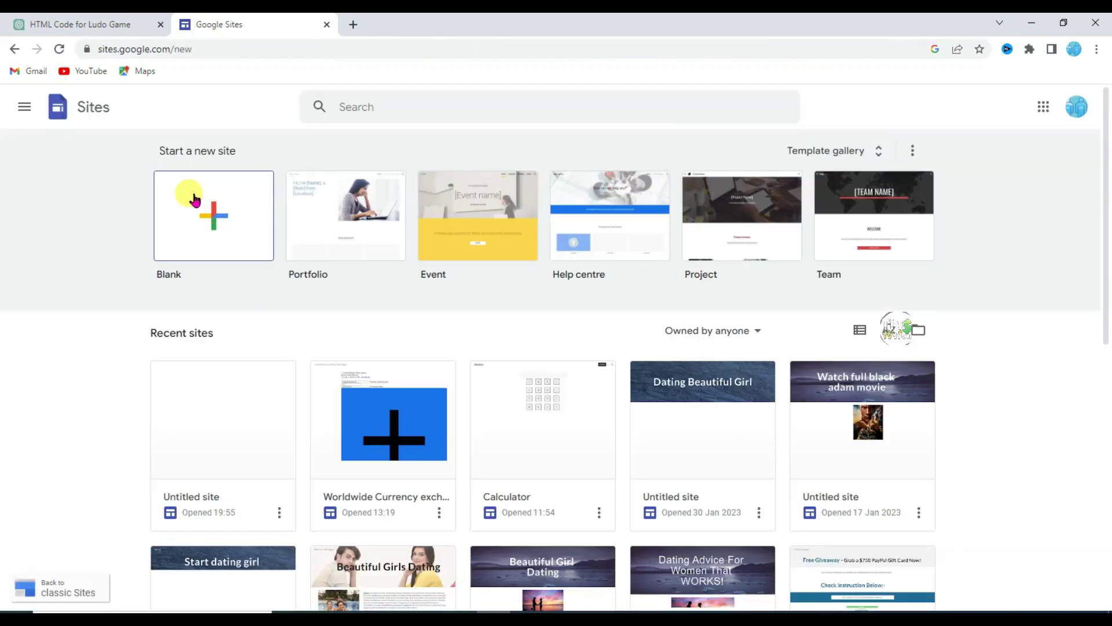
In Google Sites, create a blank site, delete its page header and name the site "Calculator"
left_click(194, 200)
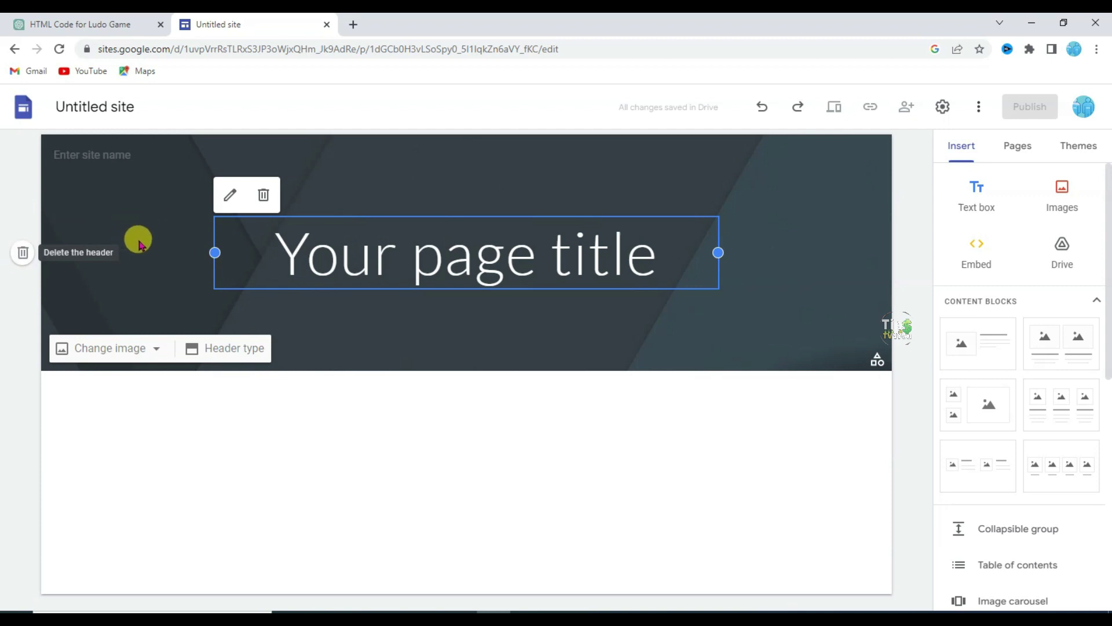
left_click(23, 254)
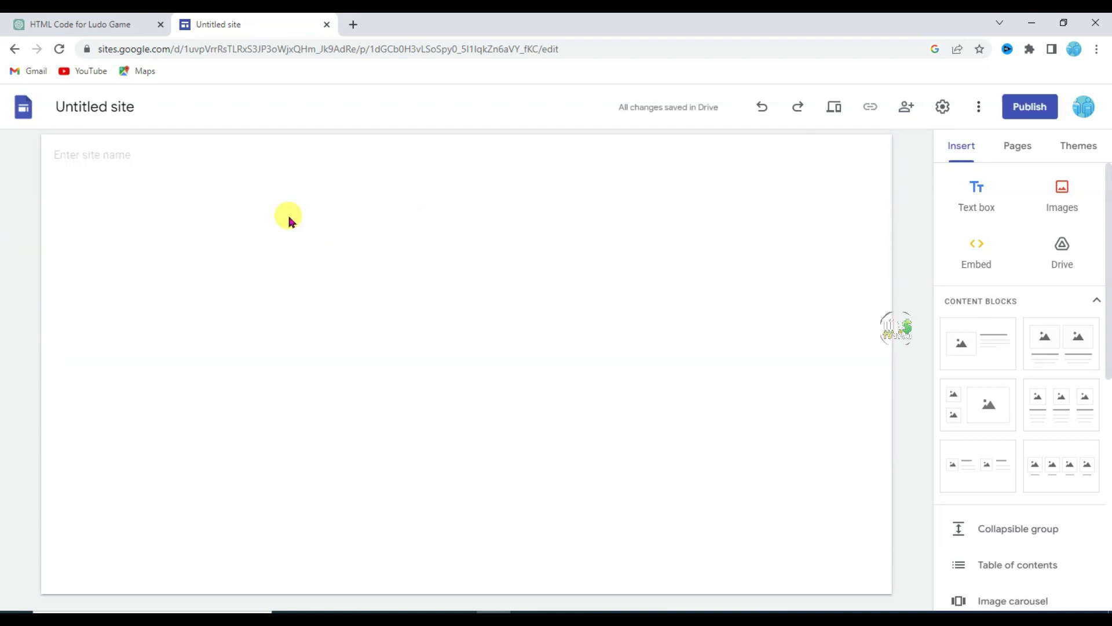
type("Calculator")
left_click(171, 267)
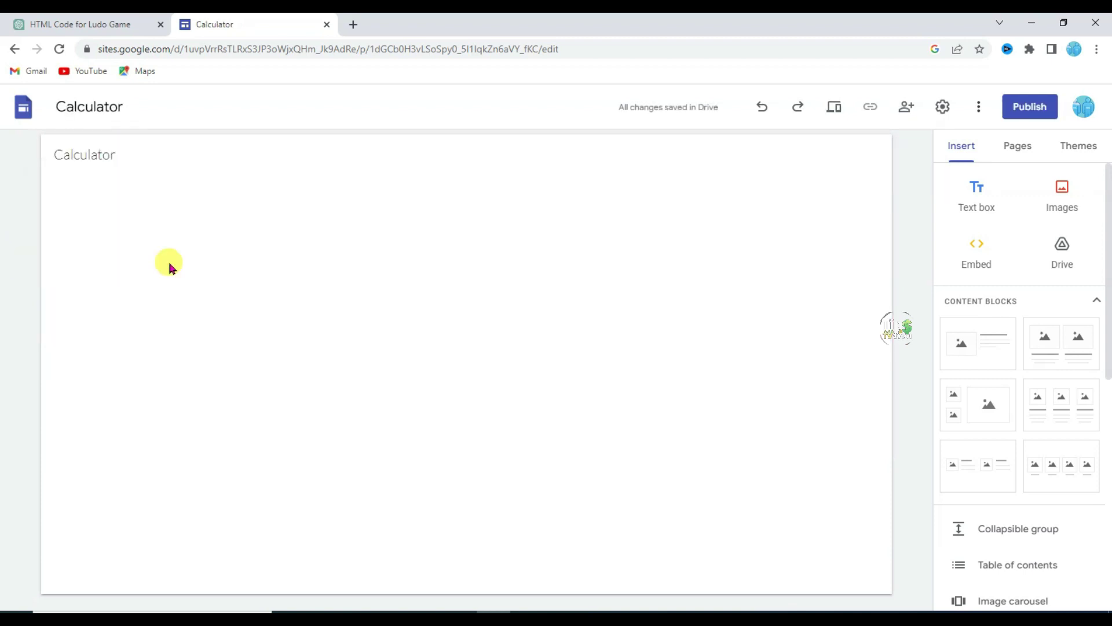
In ChatGPT, send the prompt "write html code for calculator" to generate the calculator's code
left_click(76, 24)
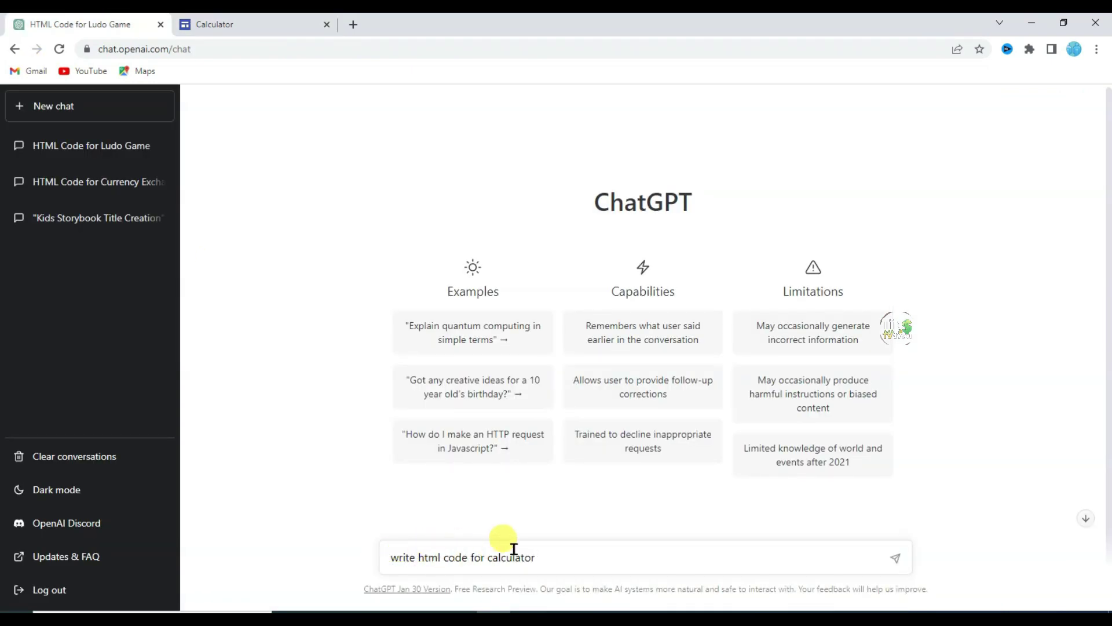
left_click(896, 559)
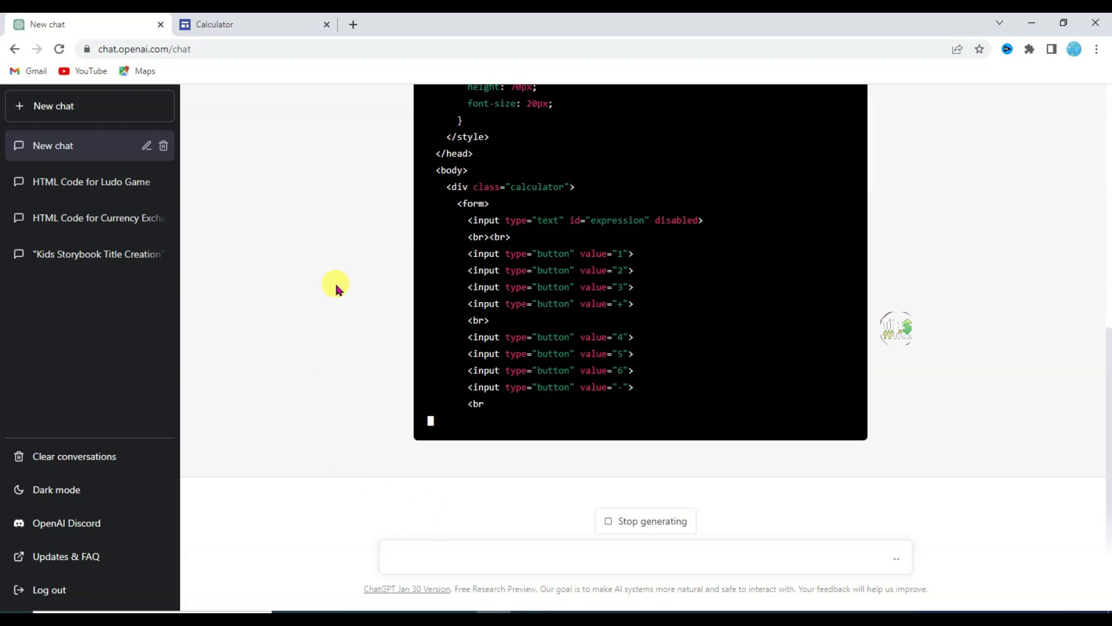
scroll(333, 287, "up", 2)
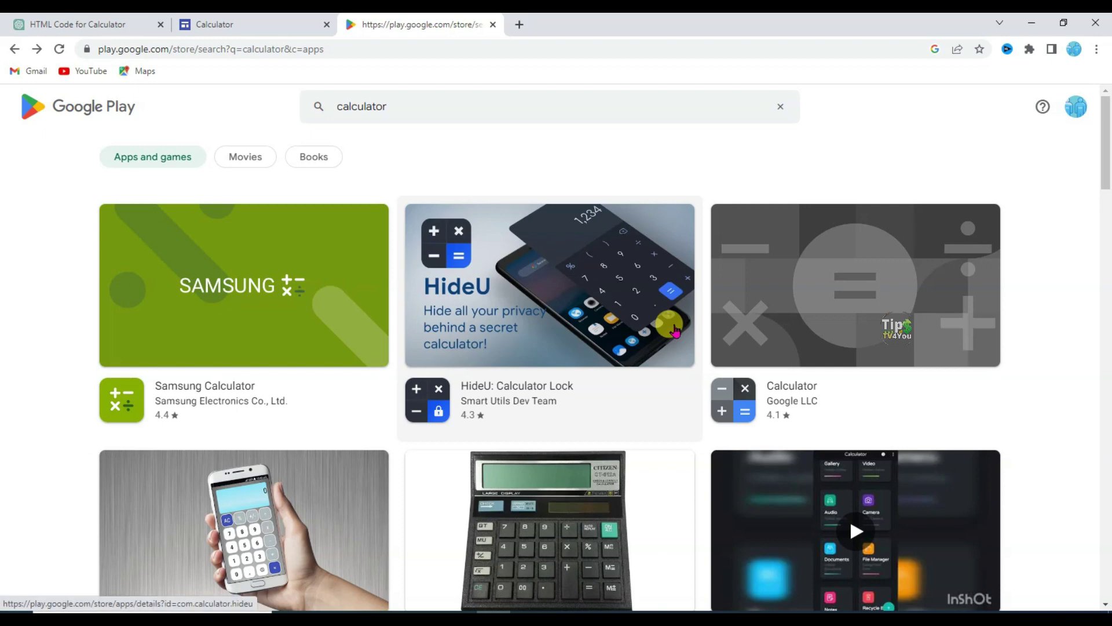
In Google Play, examine the calculator apps in the search results and the download figure of the Calculator app by Innov'IT
scroll(675, 331, "down", 15)
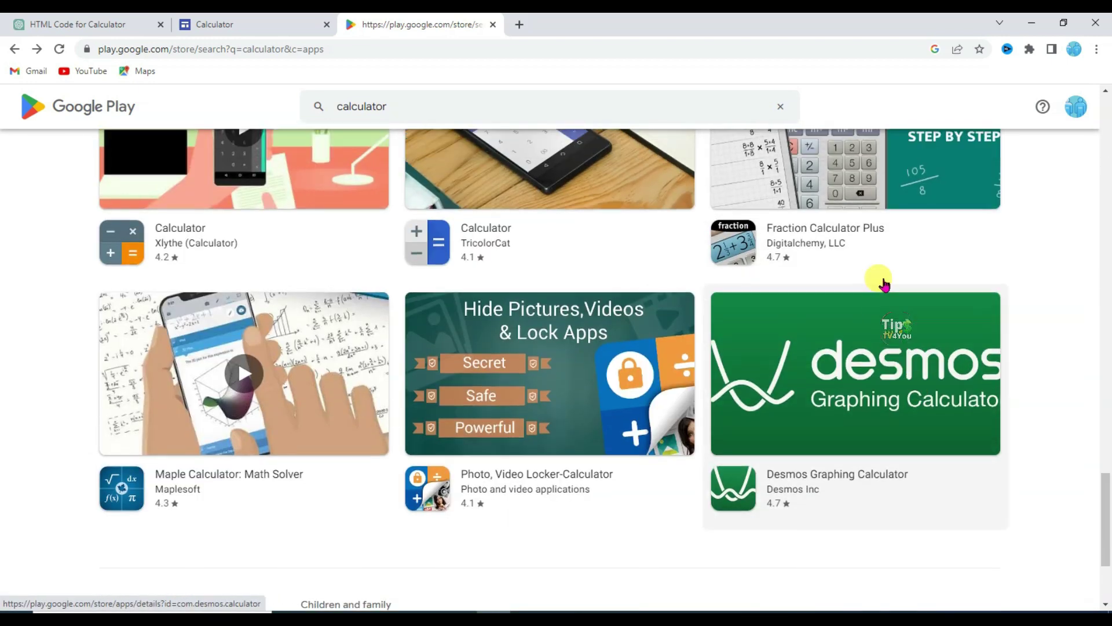
scroll(884, 284, "up", 10)
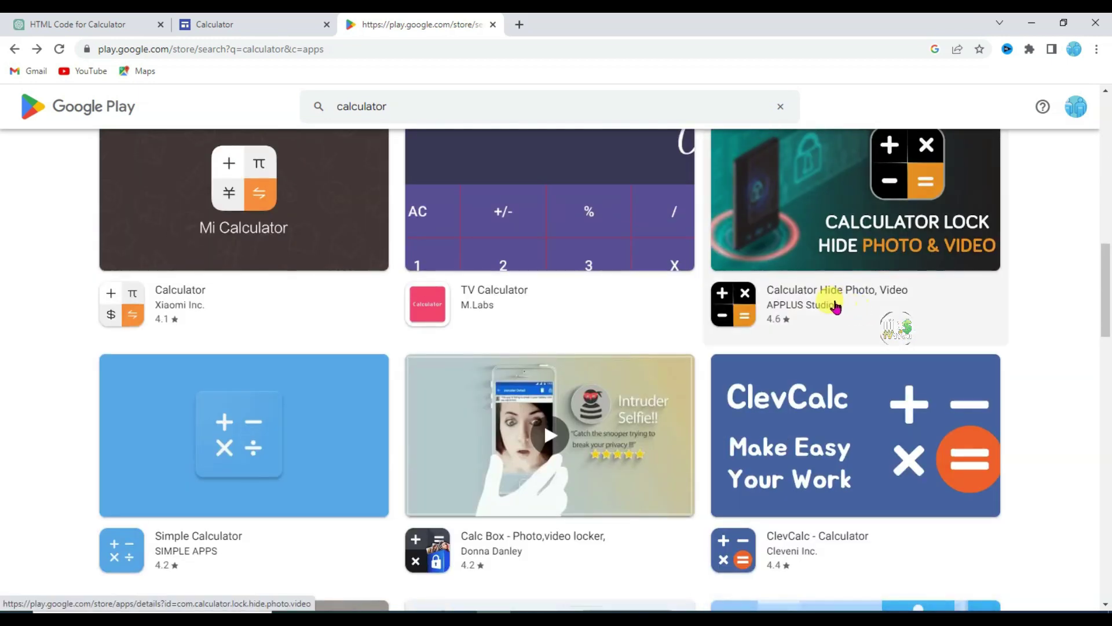
scroll(837, 307, "up", 8)
left_click(290, 335)
double_click(510, 371)
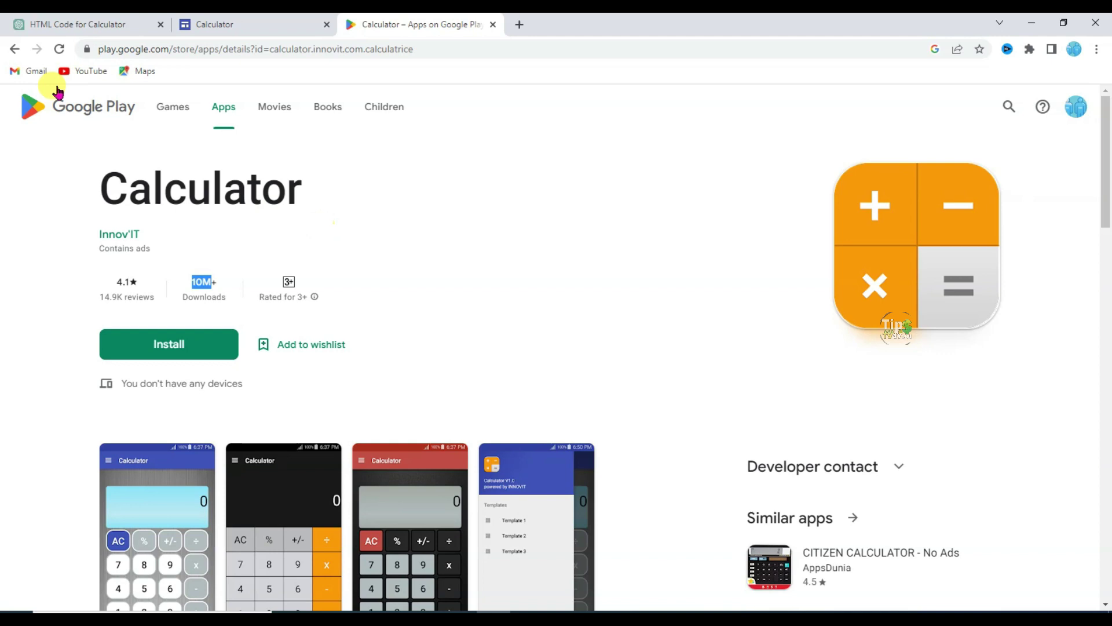
left_click(16, 51)
left_click_drag(192, 277, 232, 296)
key("alt+Left")
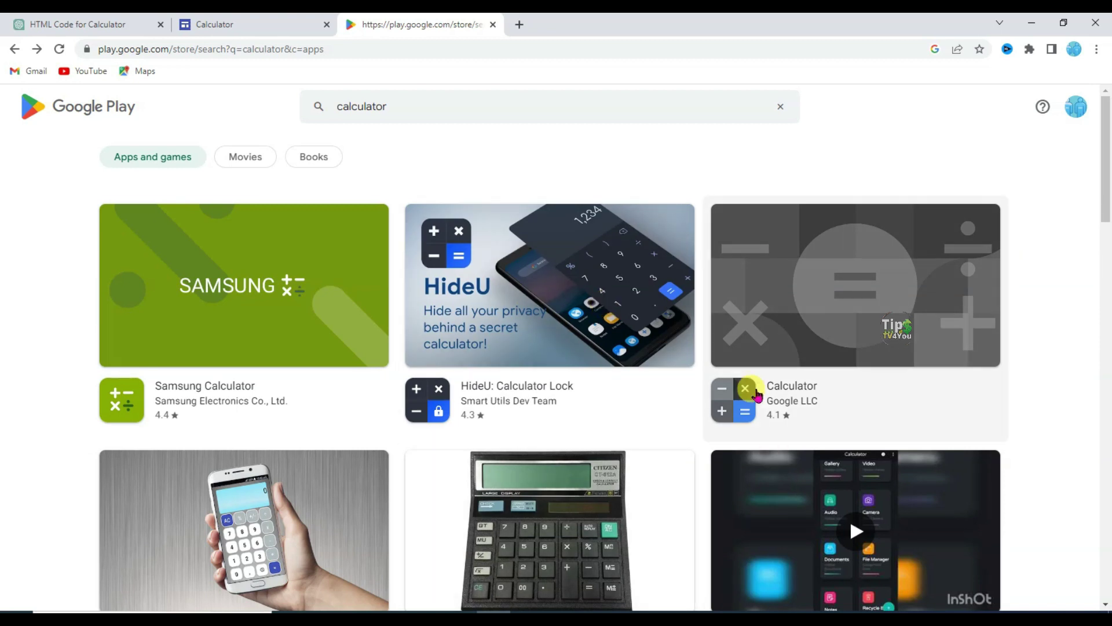
scroll(777, 462, "down", 10)
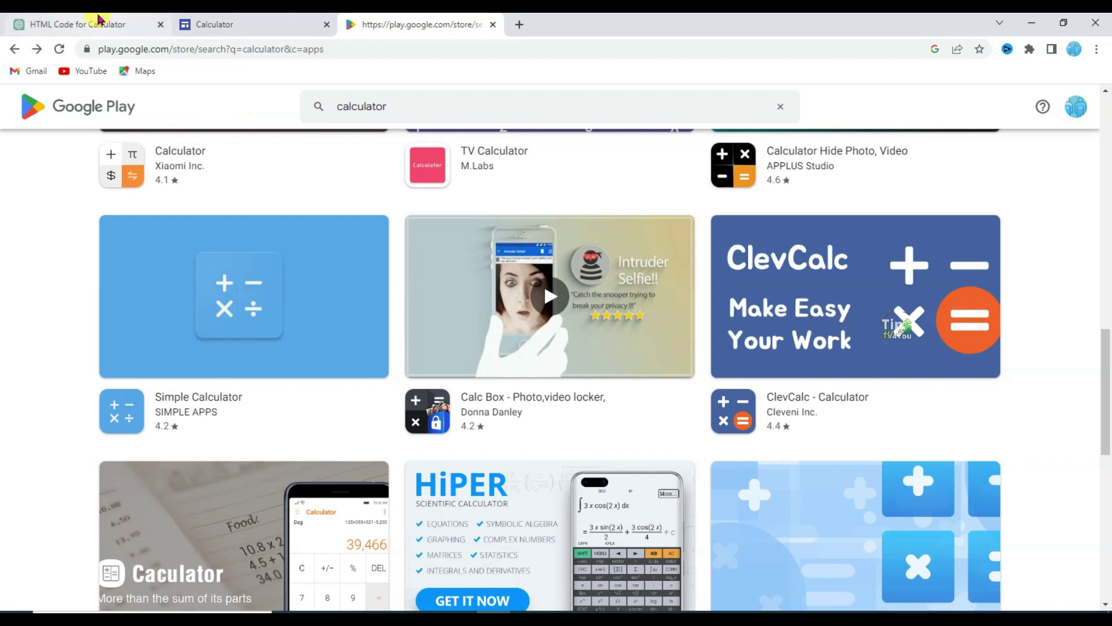
Return to the ChatGPT answer, review the generated calculator HTML and copy the whole code block
left_click(31, 22)
scroll(608, 363, "up", 2)
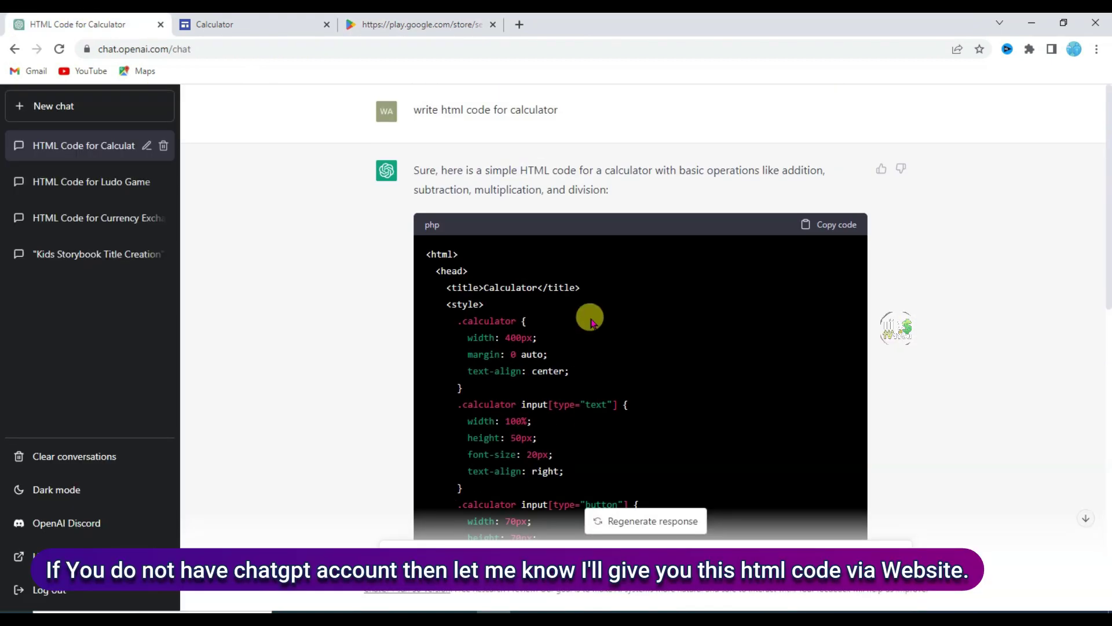
scroll(536, 290, "down", 5)
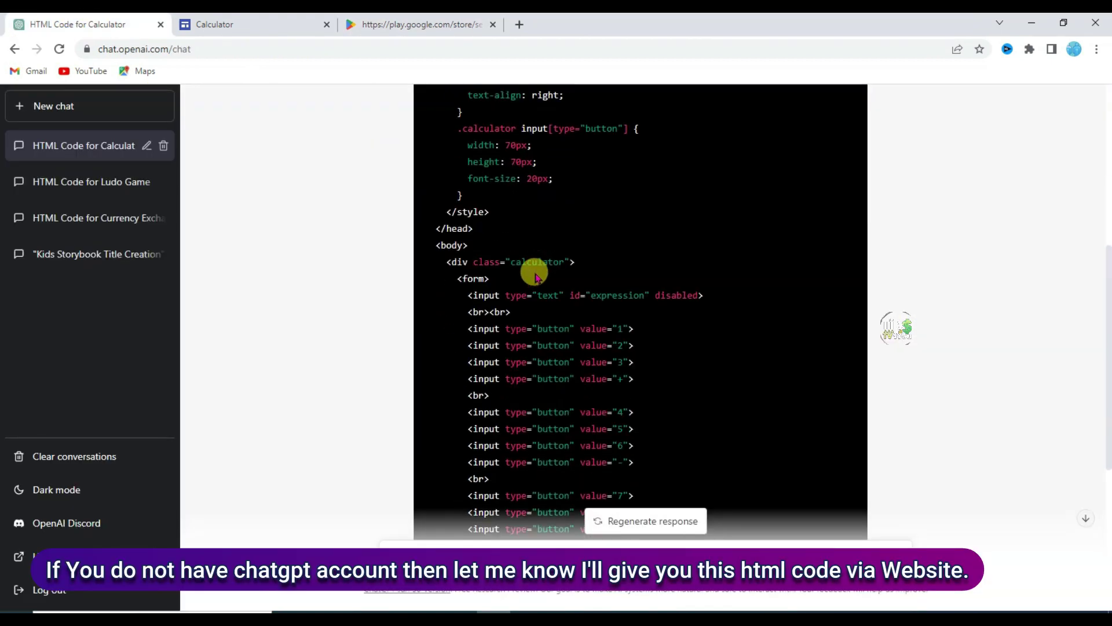
scroll(536, 278, "up", 5)
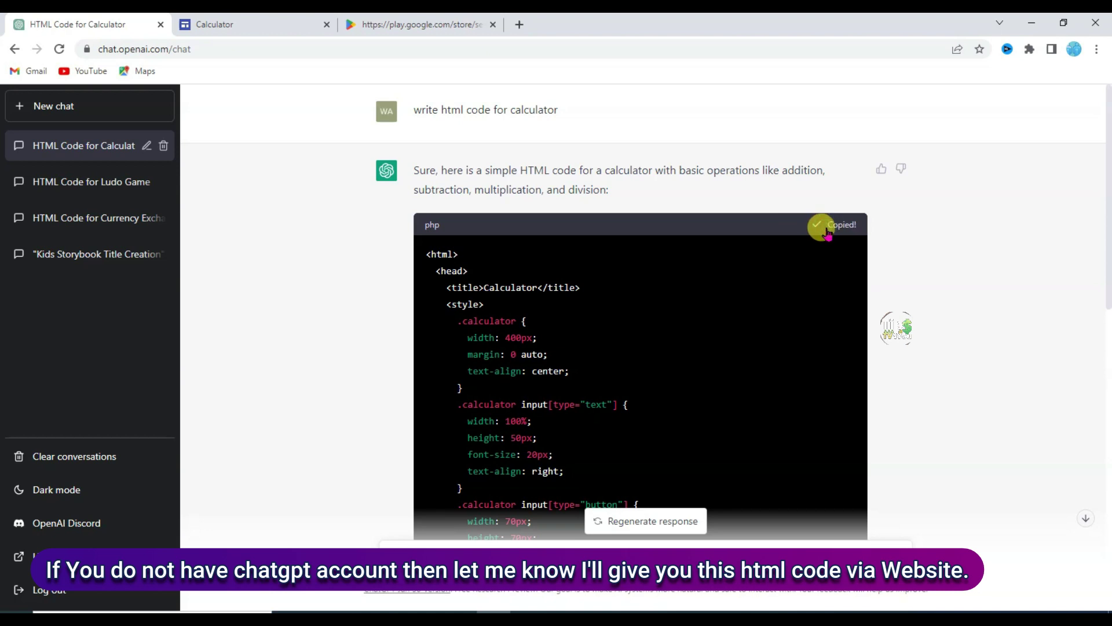
Embed the copied calculator HTML as embed code in the Calculator page of Google Sites
key("ctrl+Tab")
left_click(971, 251)
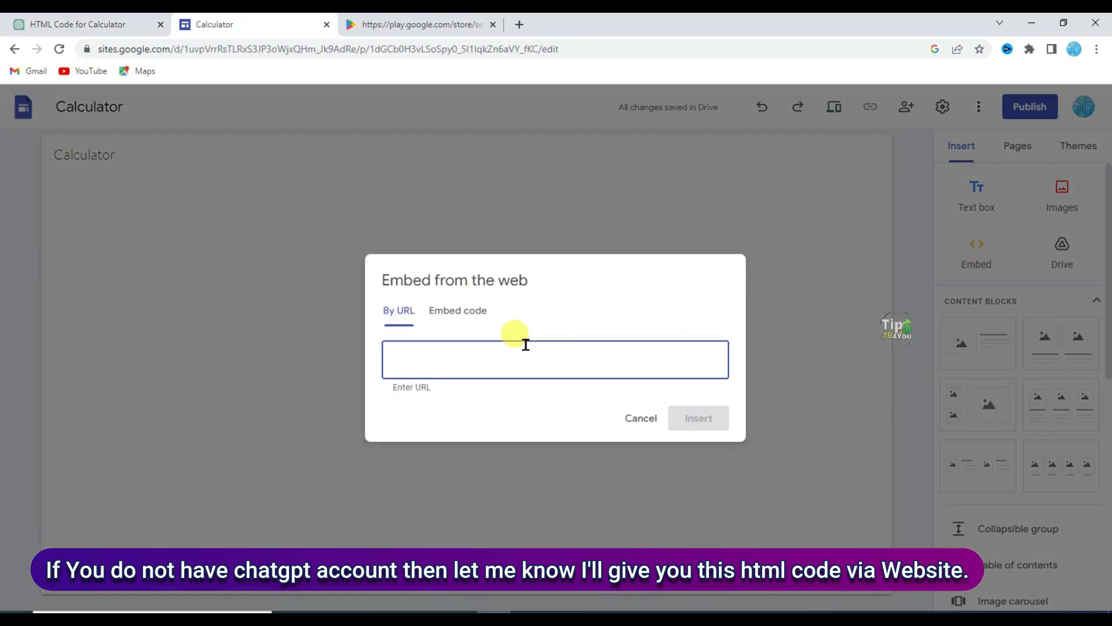
left_click(457, 310)
right_click(434, 354)
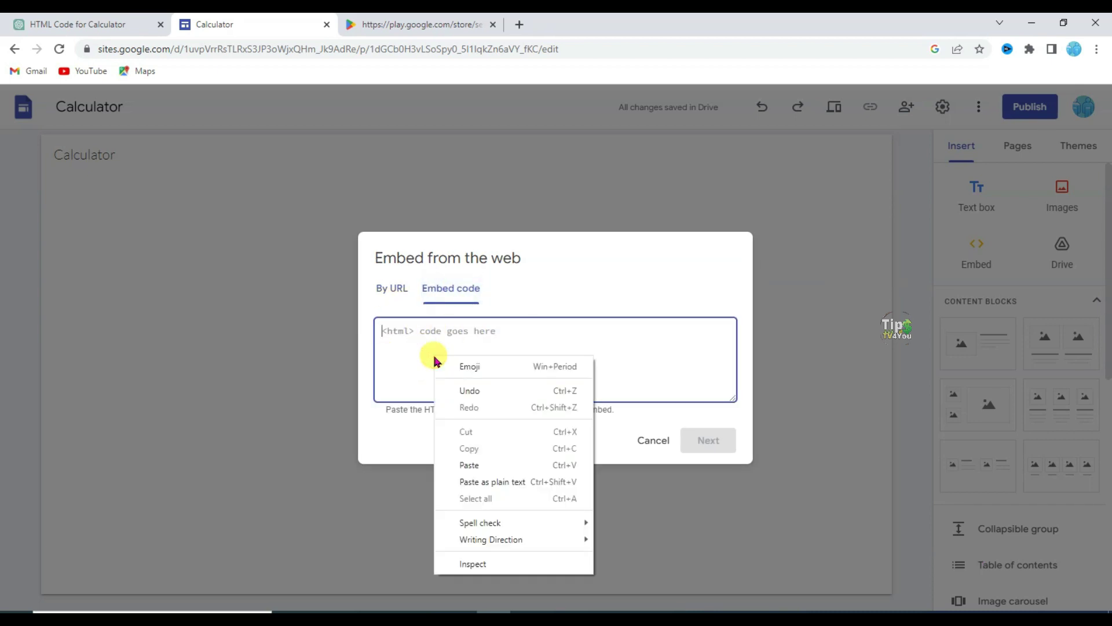
left_click(484, 462)
left_click(706, 442)
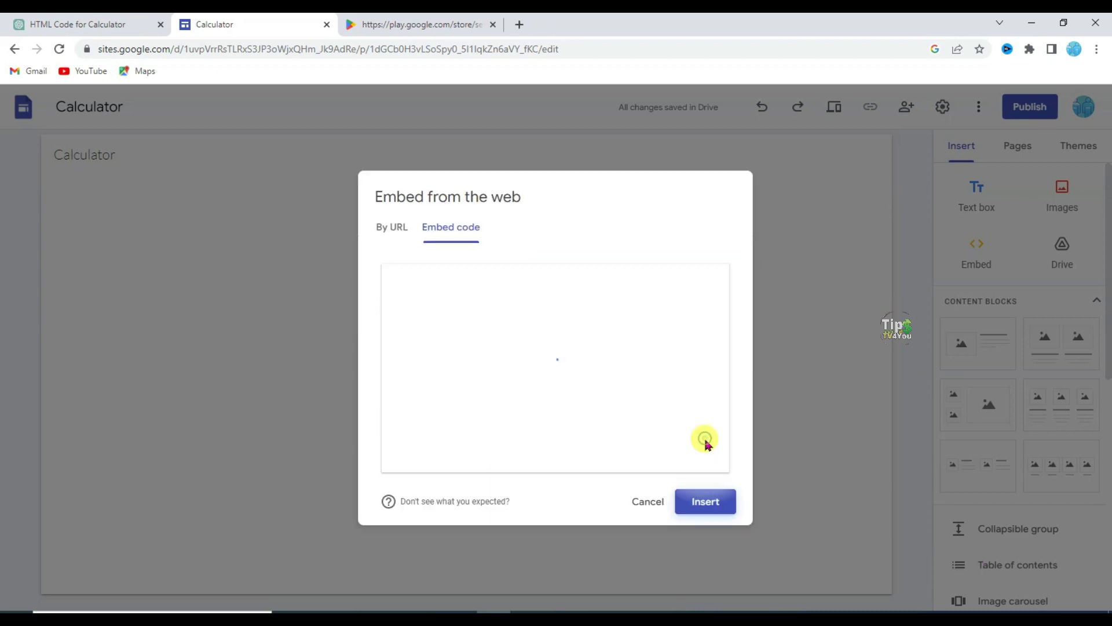
left_click(716, 504)
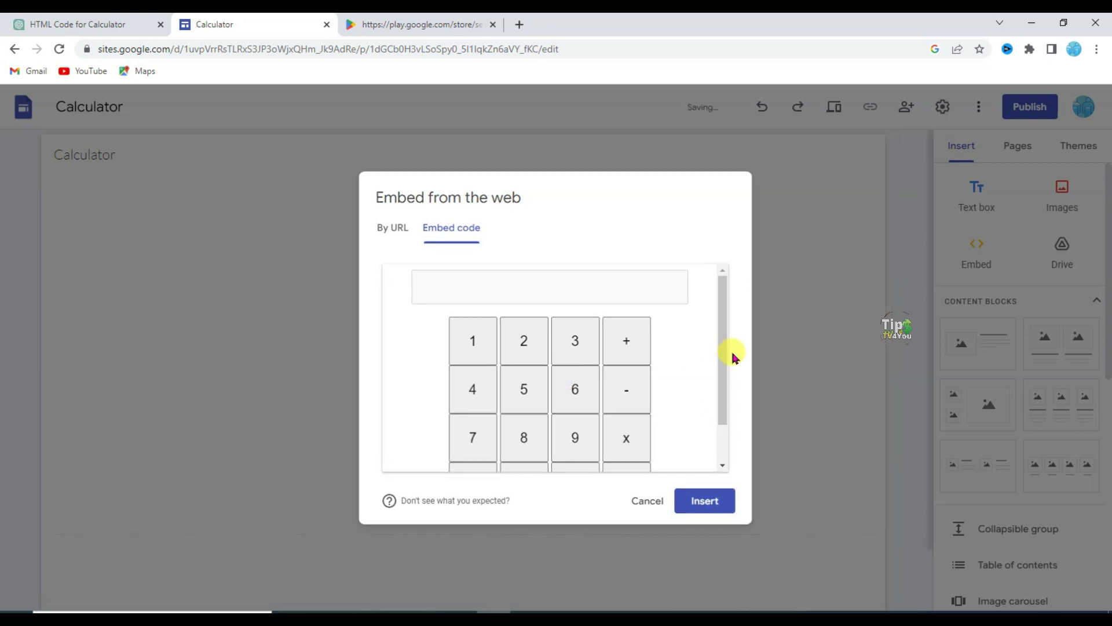
Publish the site to the web address "calculatoreasy" and copy the published site link
left_click(1032, 106)
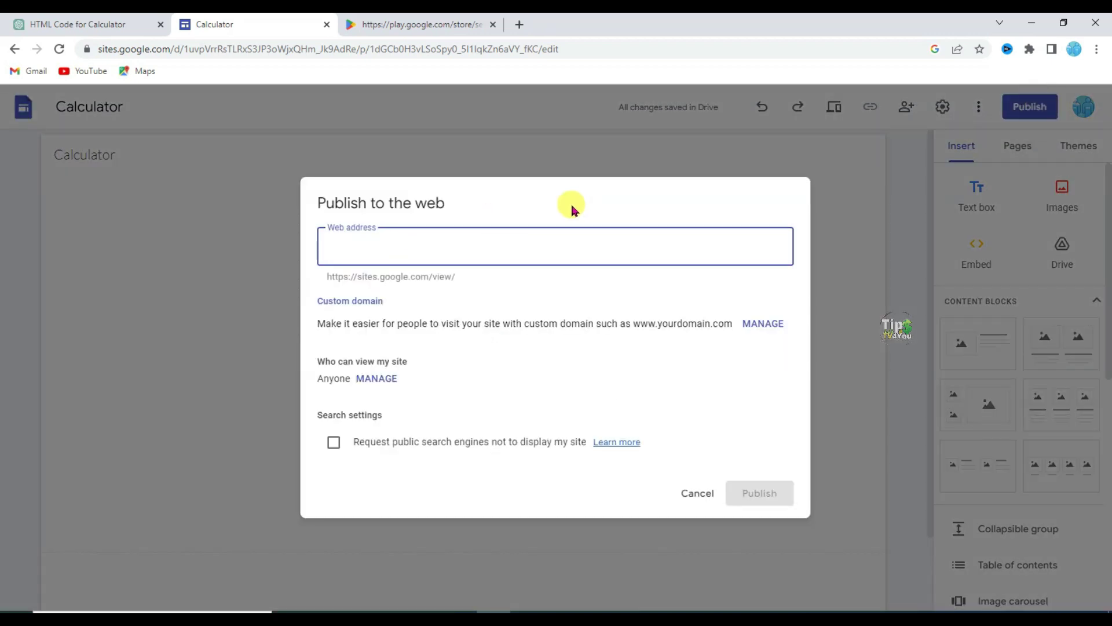
left_click(391, 234)
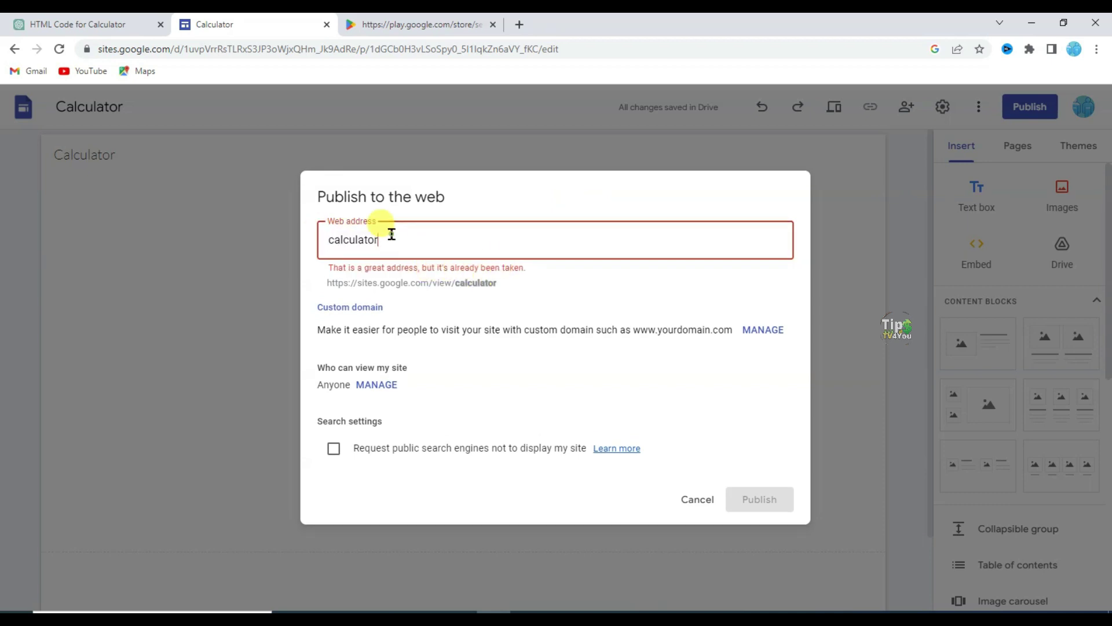
type("easy")
left_click_drag(427, 242, 321, 246)
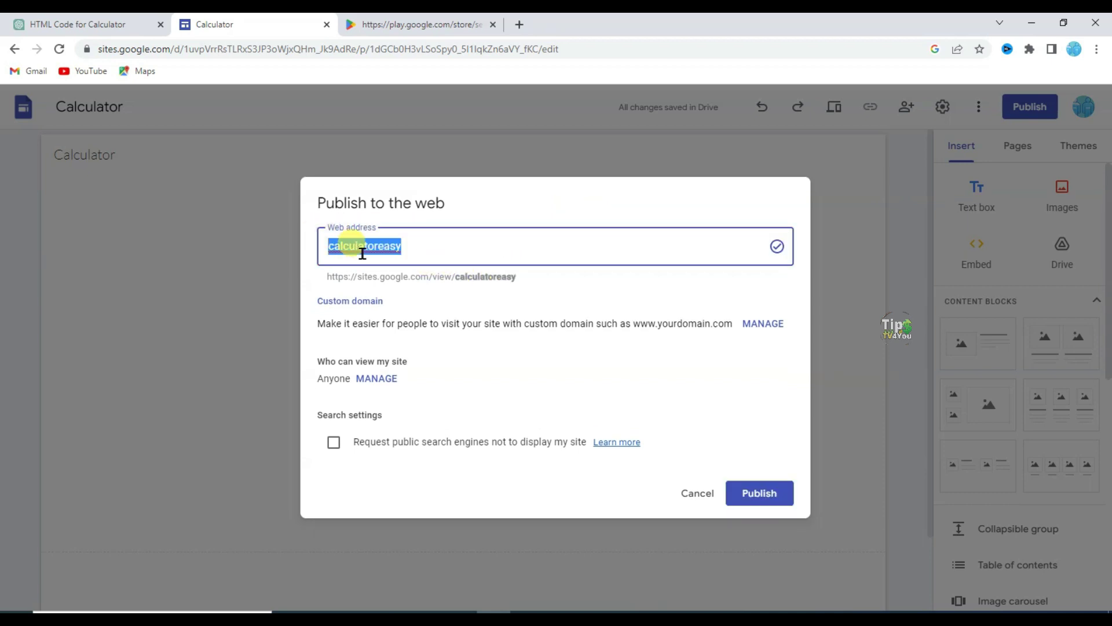
left_click(779, 480)
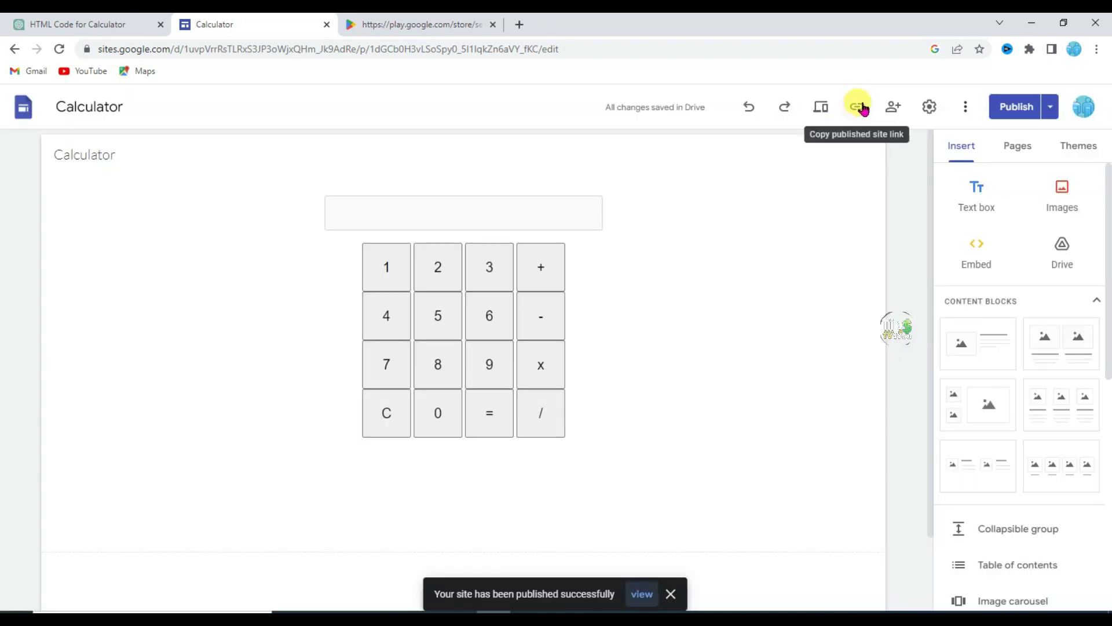
left_click(860, 106)
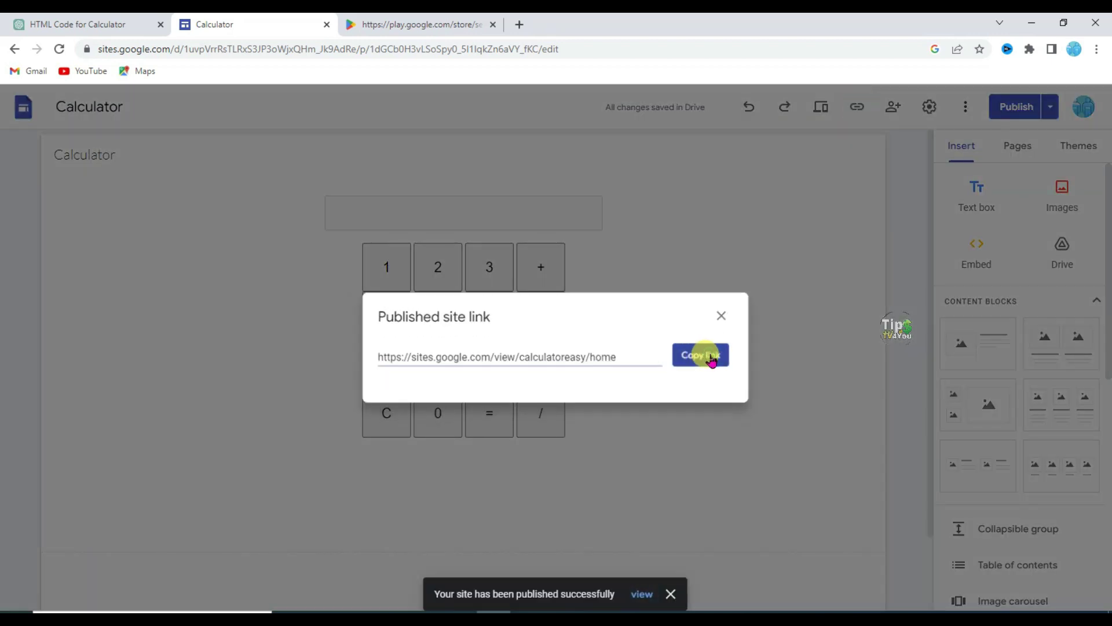
left_click(710, 357)
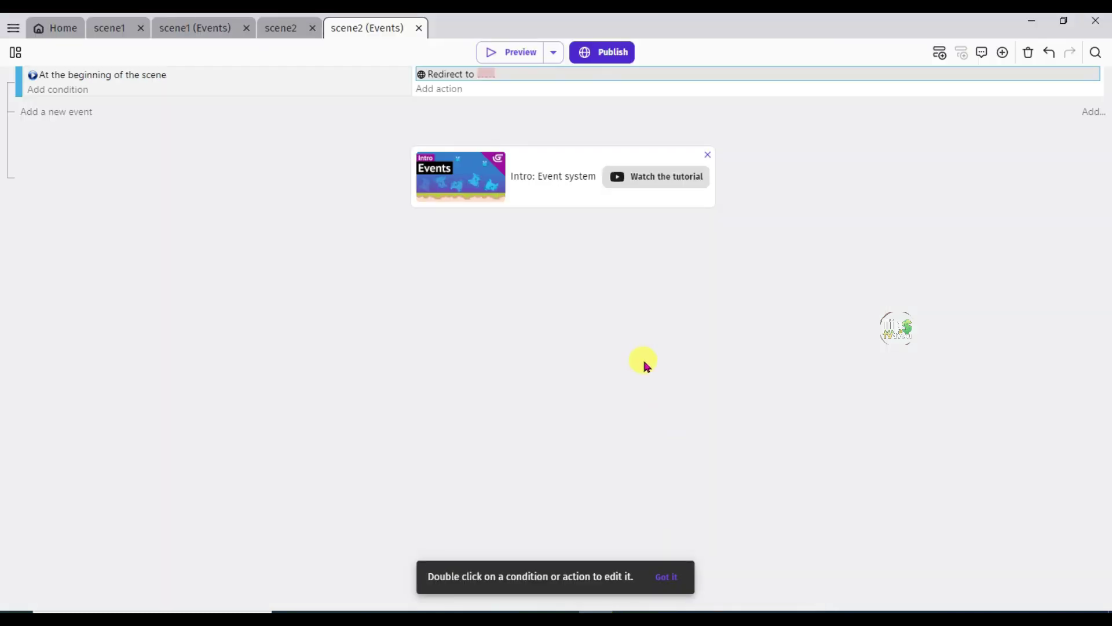
double_click(456, 83)
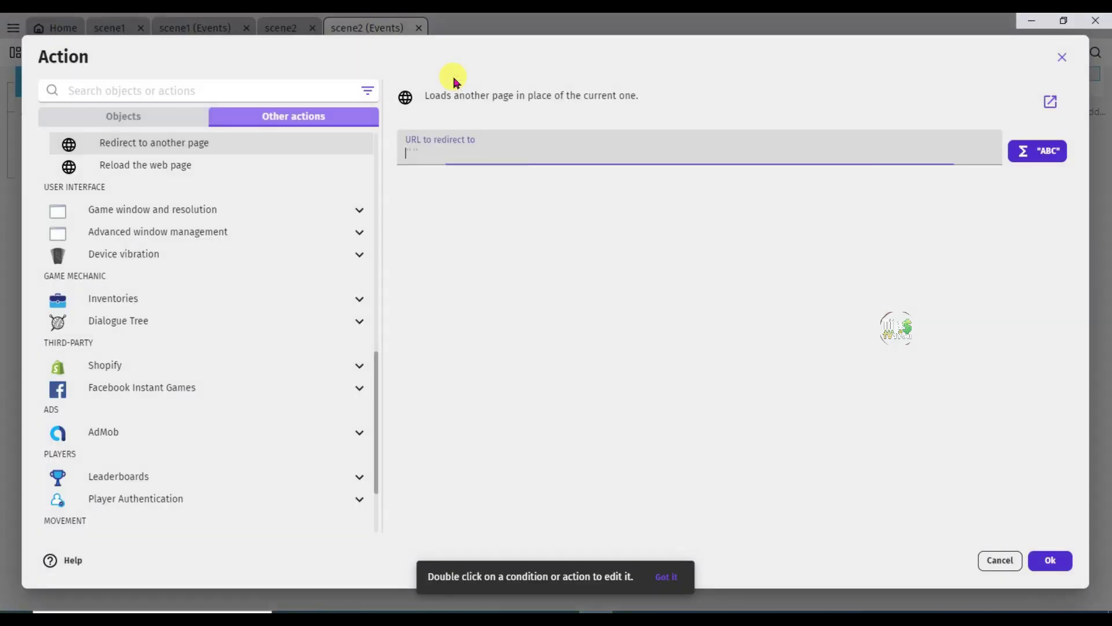
right_click(436, 150)
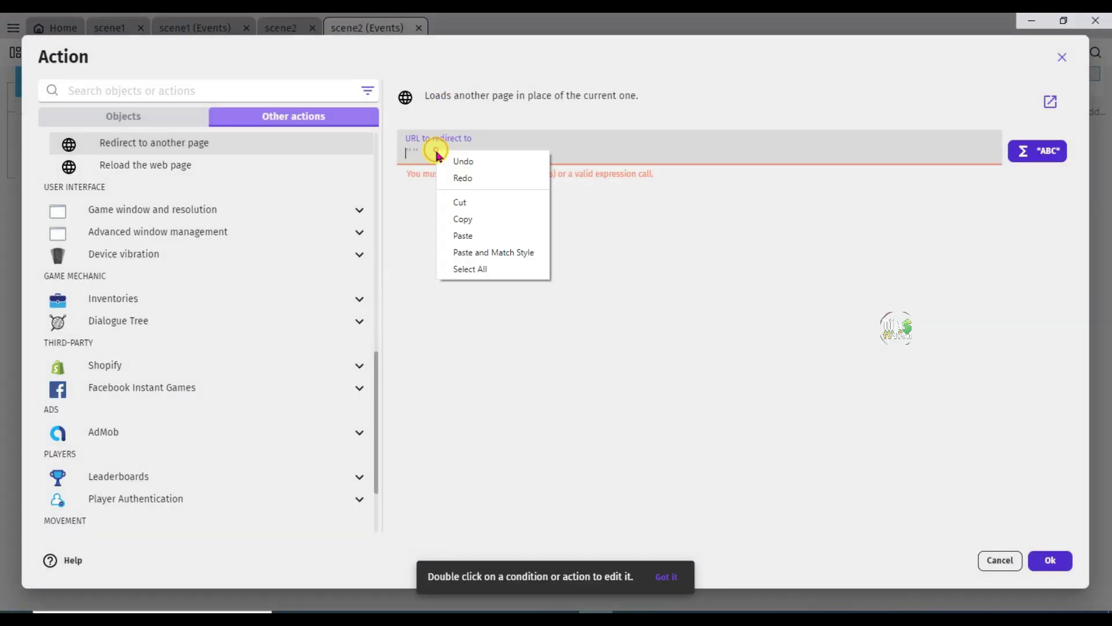
left_click(462, 235)
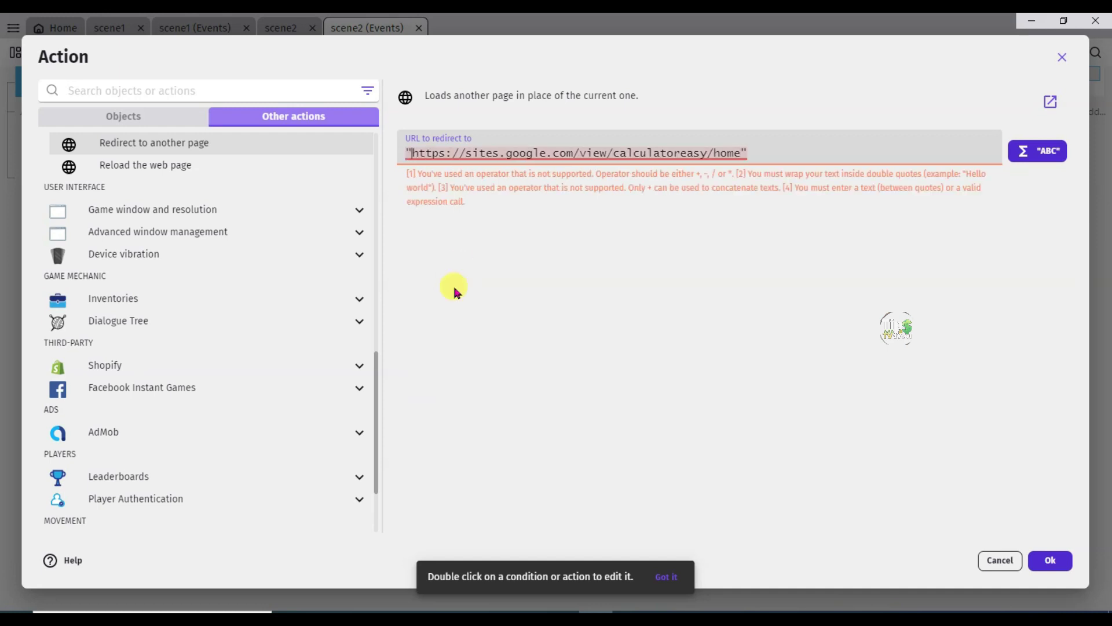
left_click(1051, 561)
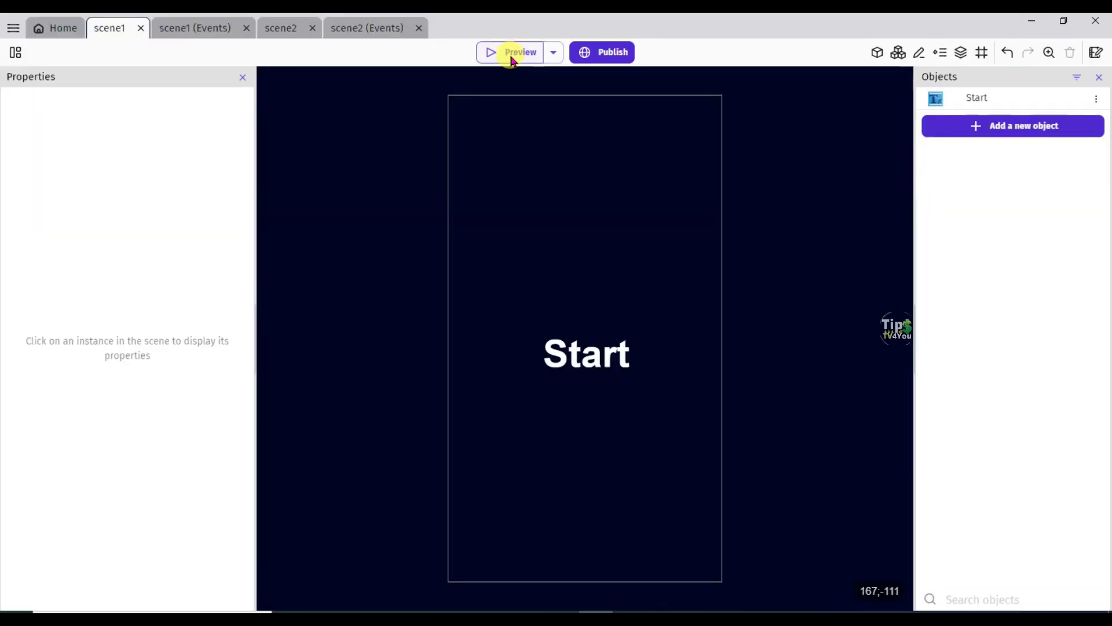
Preview the game from scene1, open the calculator through the Start text and test its keys with a few calculations
left_click(511, 54)
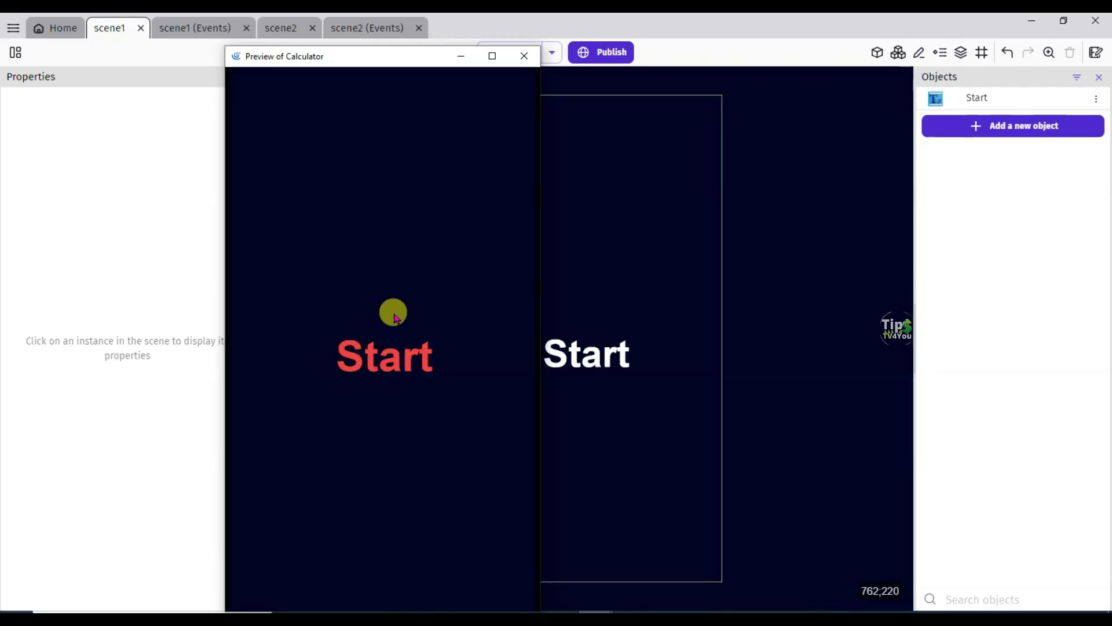
left_click(386, 364)
left_click(336, 213)
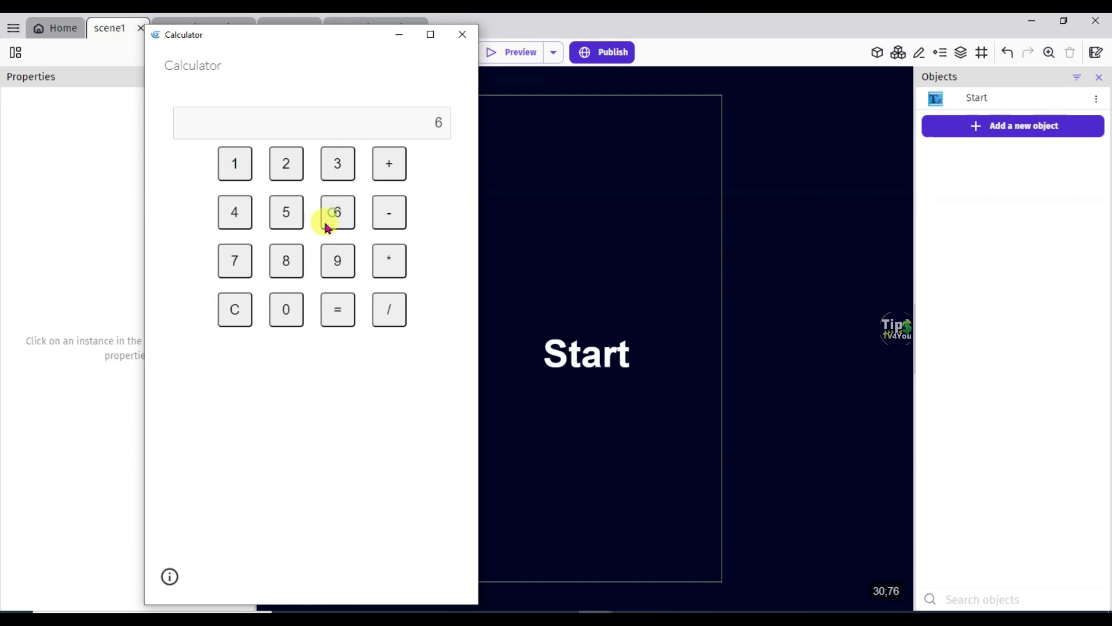
left_click(286, 258)
left_click(388, 212)
left_click(338, 212)
left_click(347, 313)
left_click(347, 313)
left_click(335, 213)
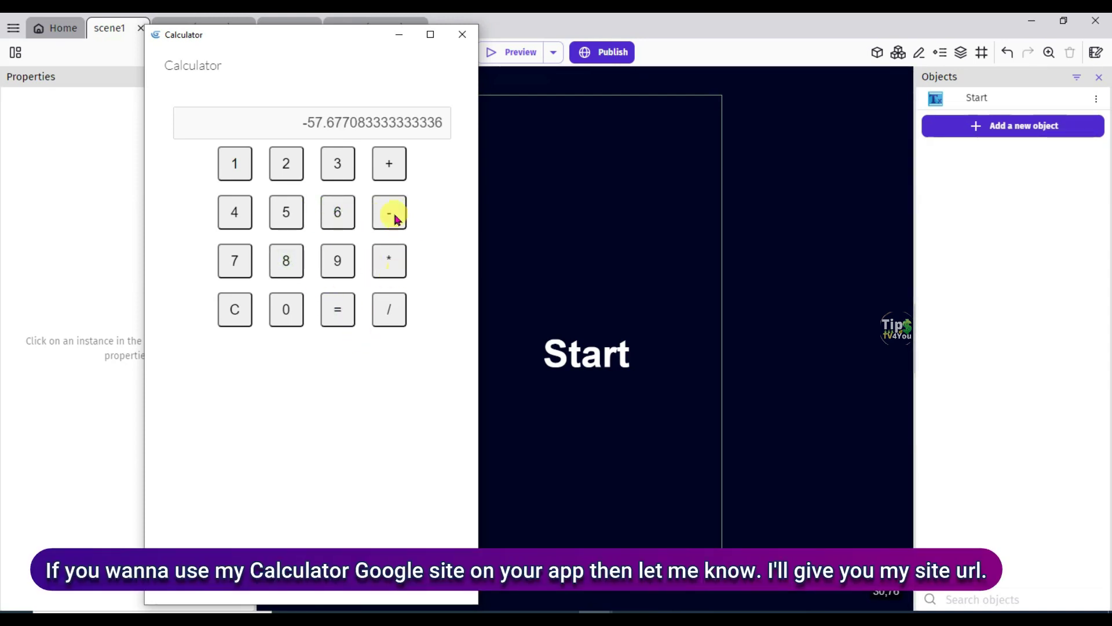
Try further multiplication, subtraction and addition entries on the previewed calculator to check its keys
left_click(396, 264)
left_click(332, 259)
left_click(338, 215)
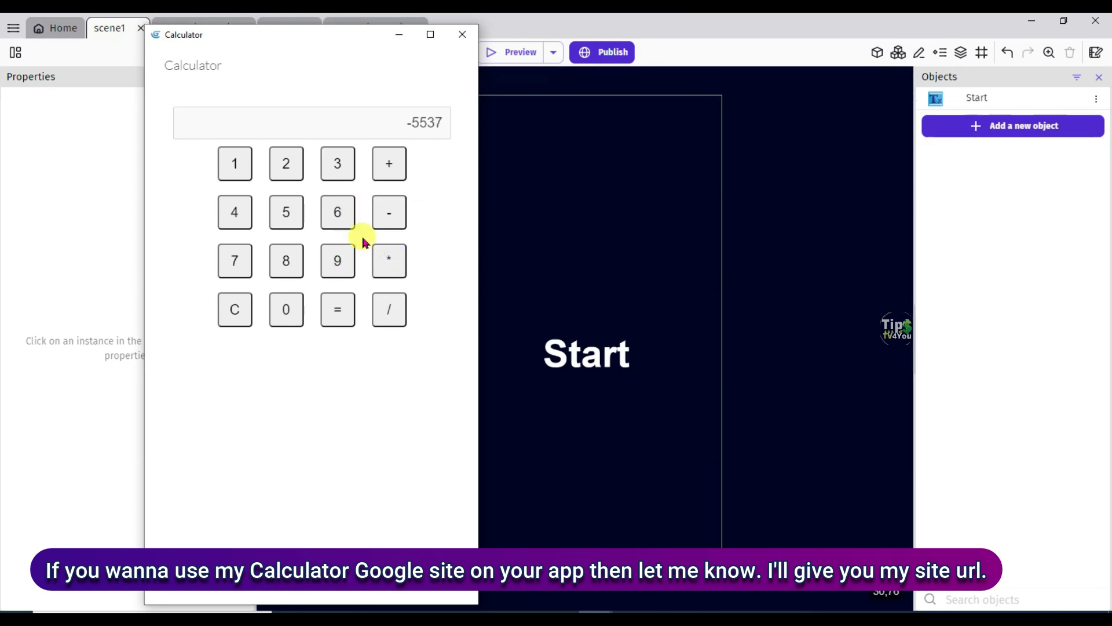
left_click(389, 211)
left_click(338, 163)
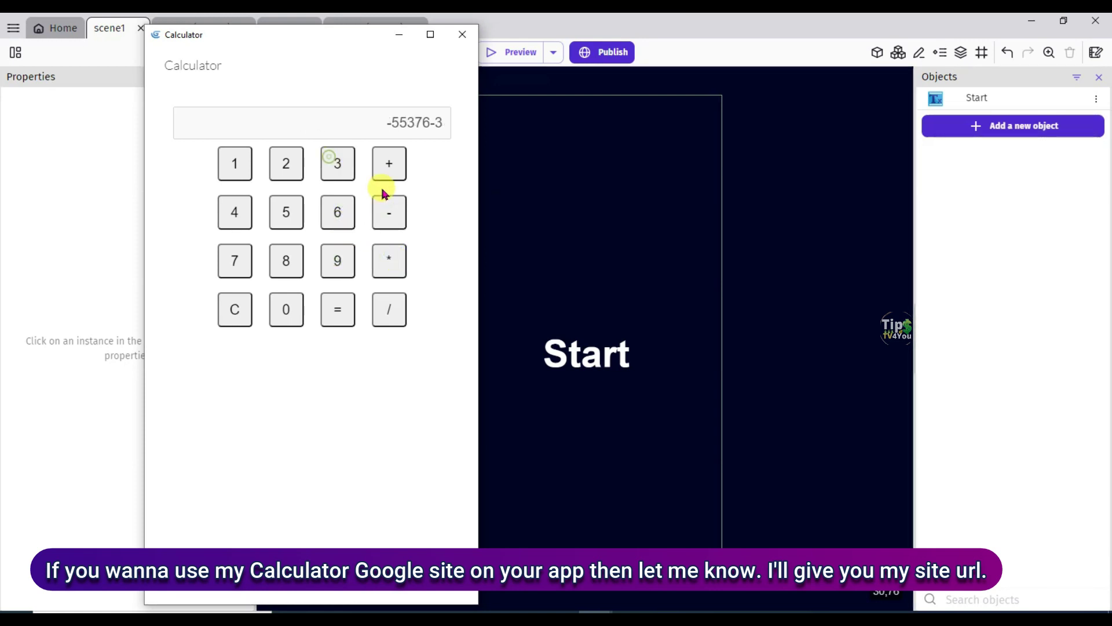
left_click(388, 164)
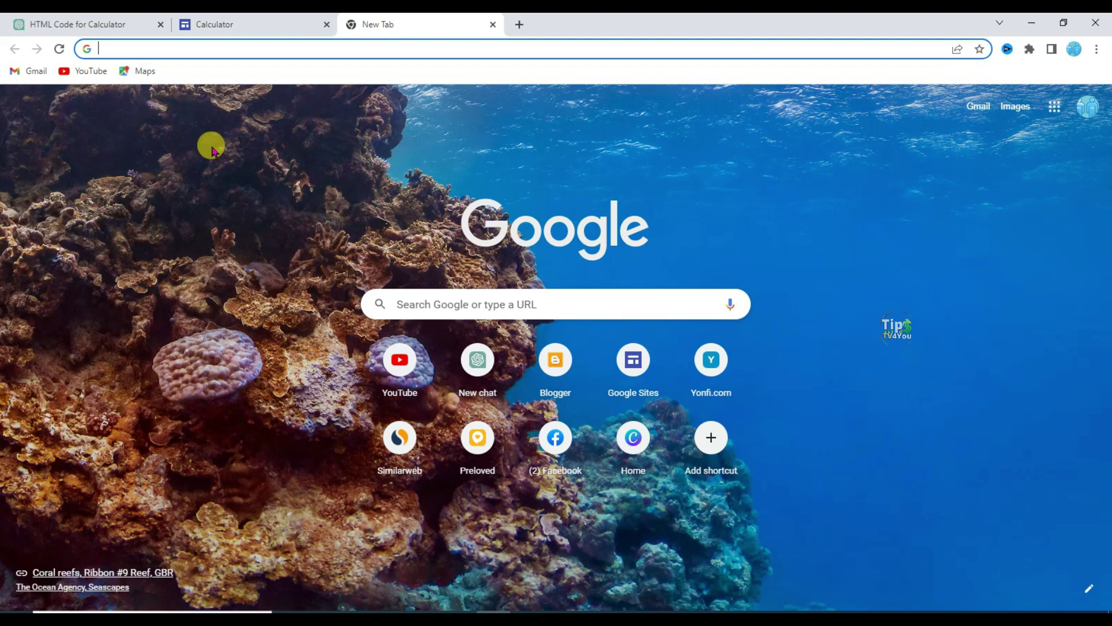
In the browser, search Google for "admob", open the Google AdMob site and look through its home page to the earnings estimator
type("admob")
key("Return")
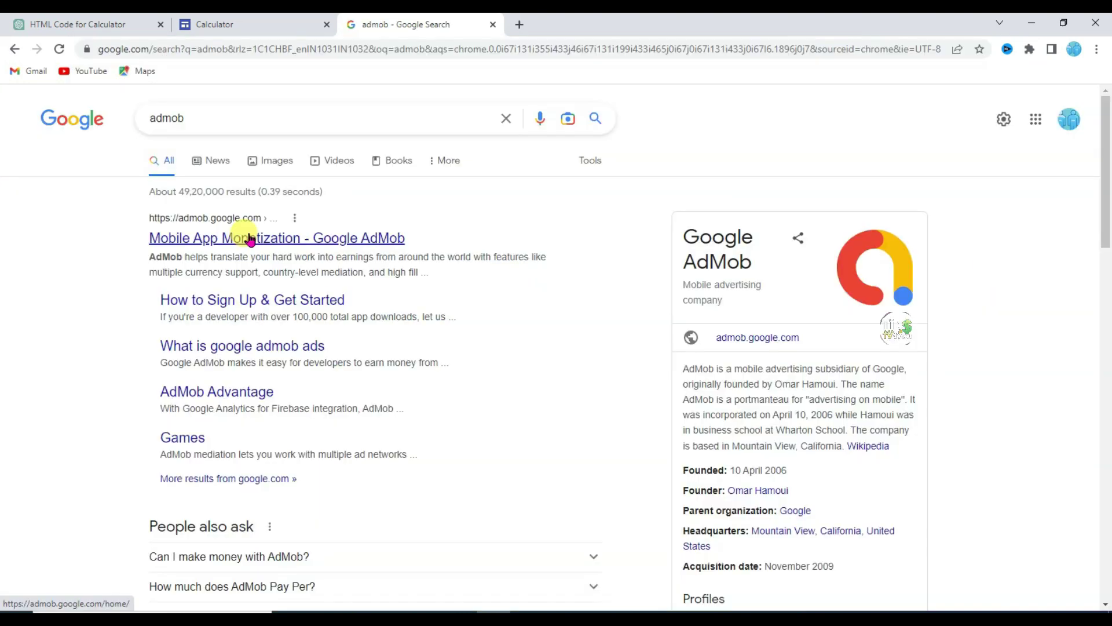
left_click(254, 239)
triple_click(484, 280)
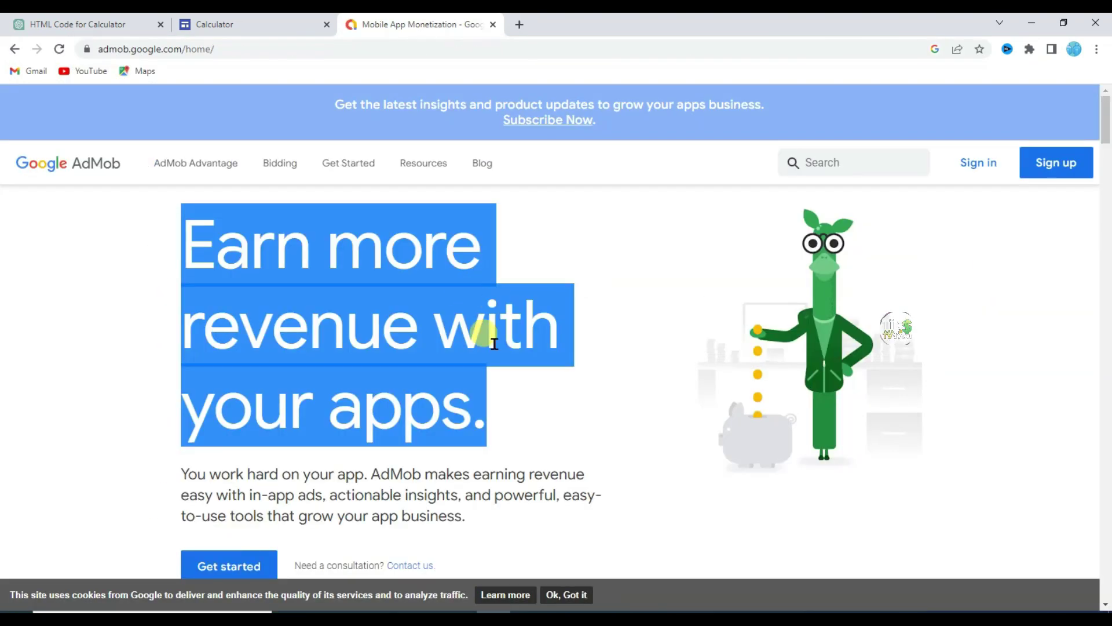
scroll(625, 356, "down", 5)
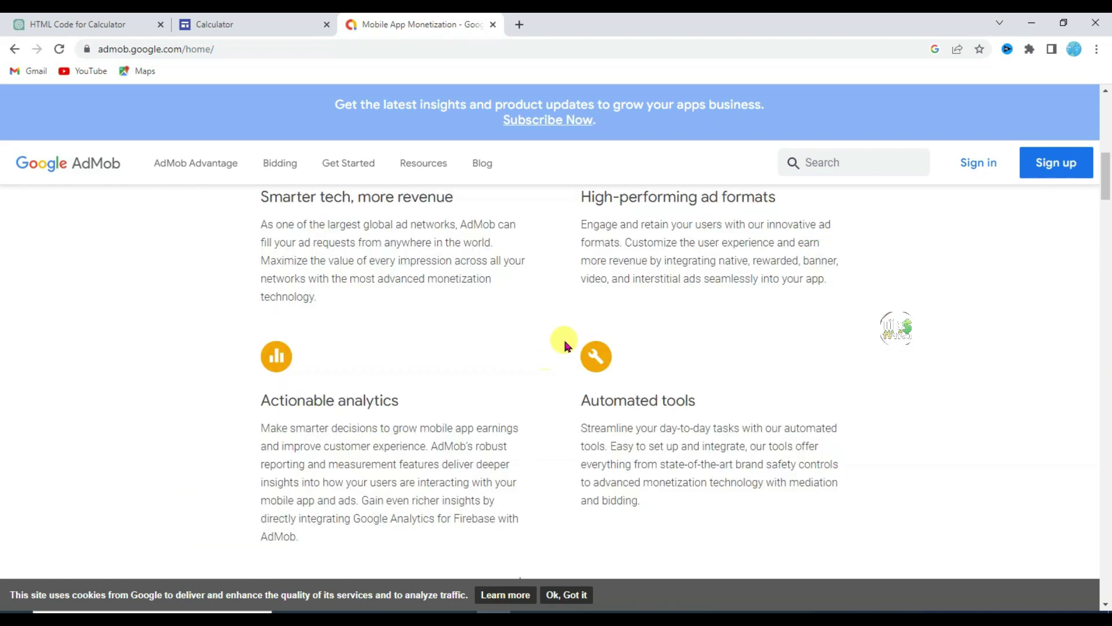
scroll(545, 325, "down", 2)
scroll(546, 329, "down", 7)
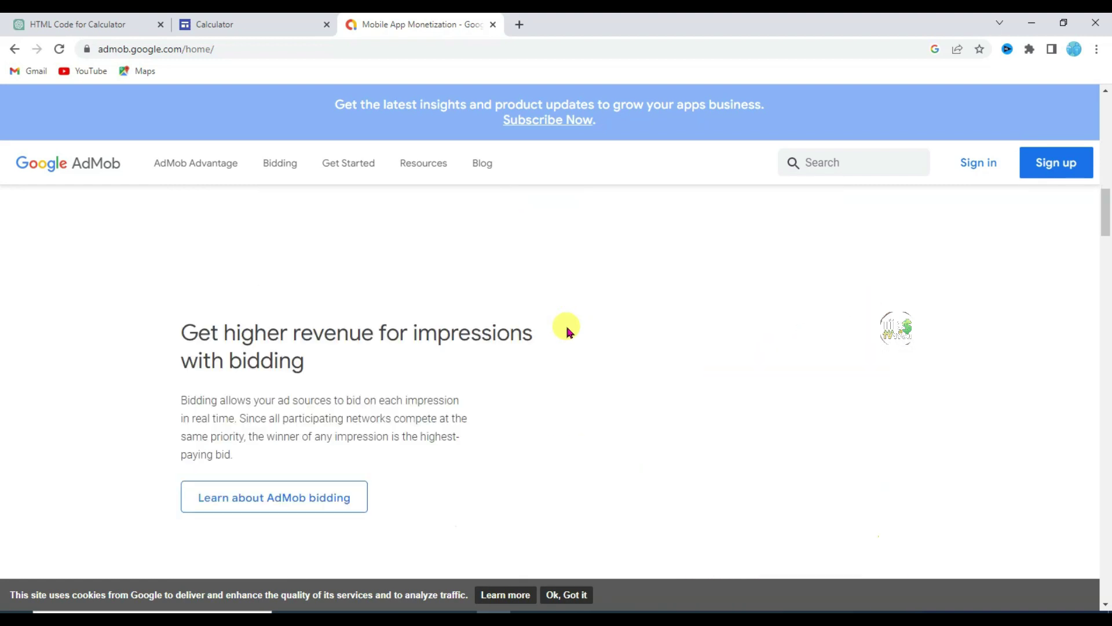
scroll(516, 324, "down", 6)
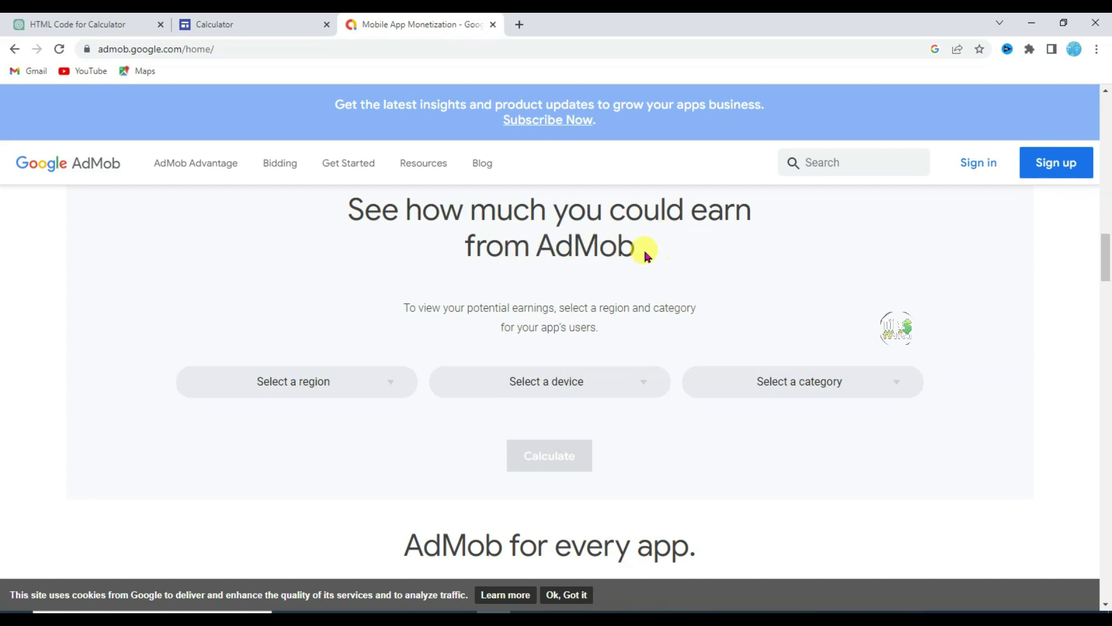
Calculate potential AdMob earnings for the Asia and Pacific Countries region, Android device and Education category
left_click(330, 383)
left_click(324, 408)
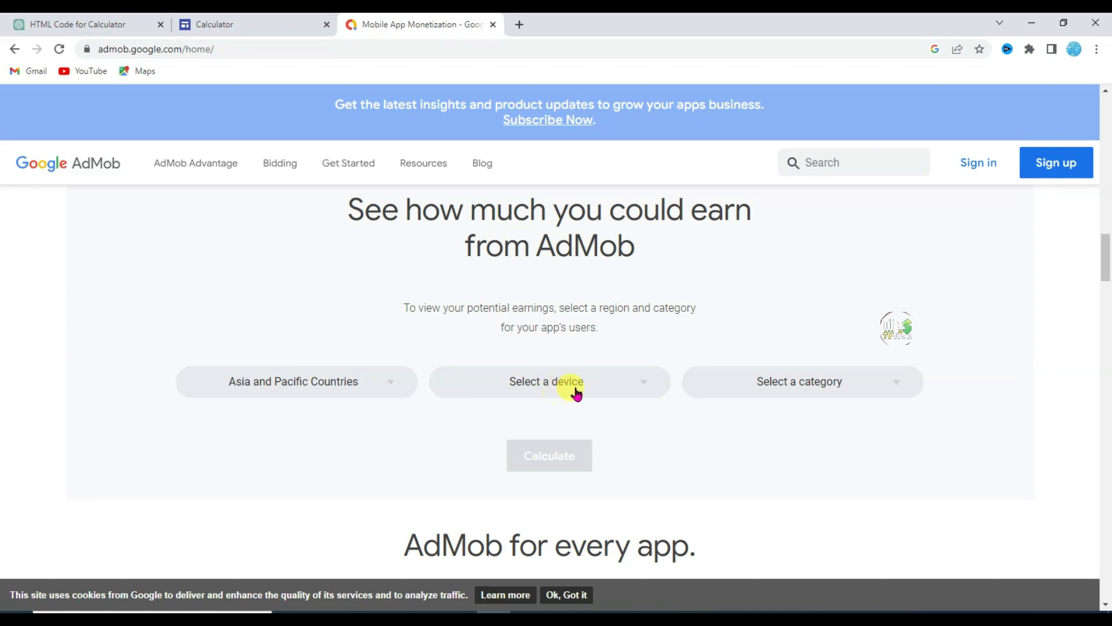
left_click(577, 393)
left_click(522, 408)
left_click(814, 393)
left_click(739, 502)
scroll(579, 348, "down", 2)
left_click(570, 318)
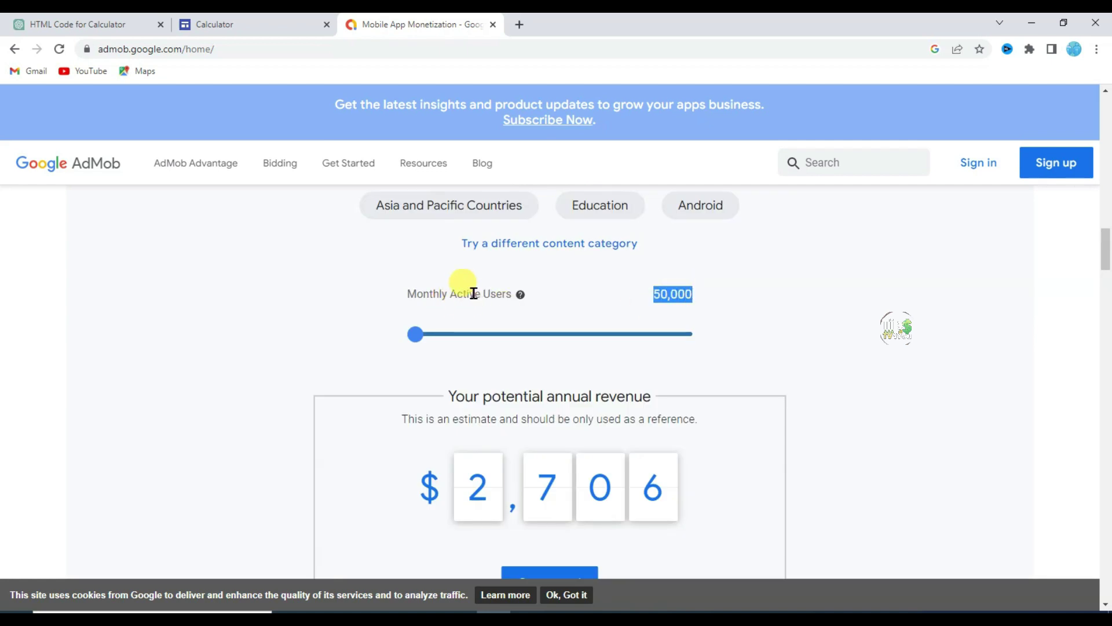
Set the estimator's monthly active users to about 1,027,003 and review the potential annual revenue
scroll(496, 355, "down", 2)
left_click_drag(462, 351, 697, 359)
scroll(696, 316, "up", 2)
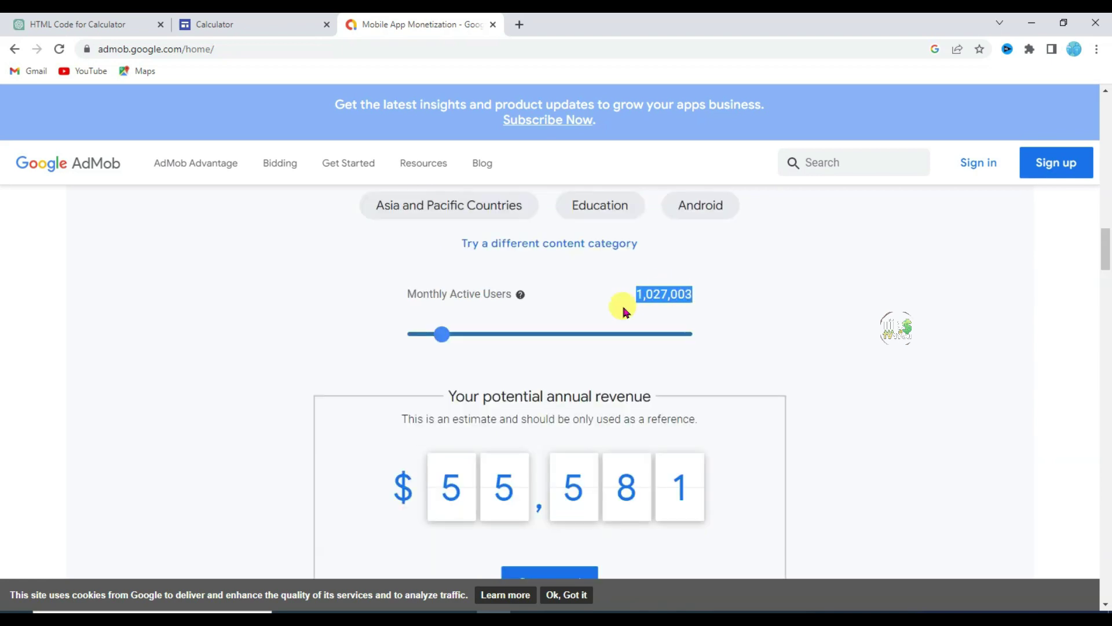
scroll(600, 294, "down", 3)
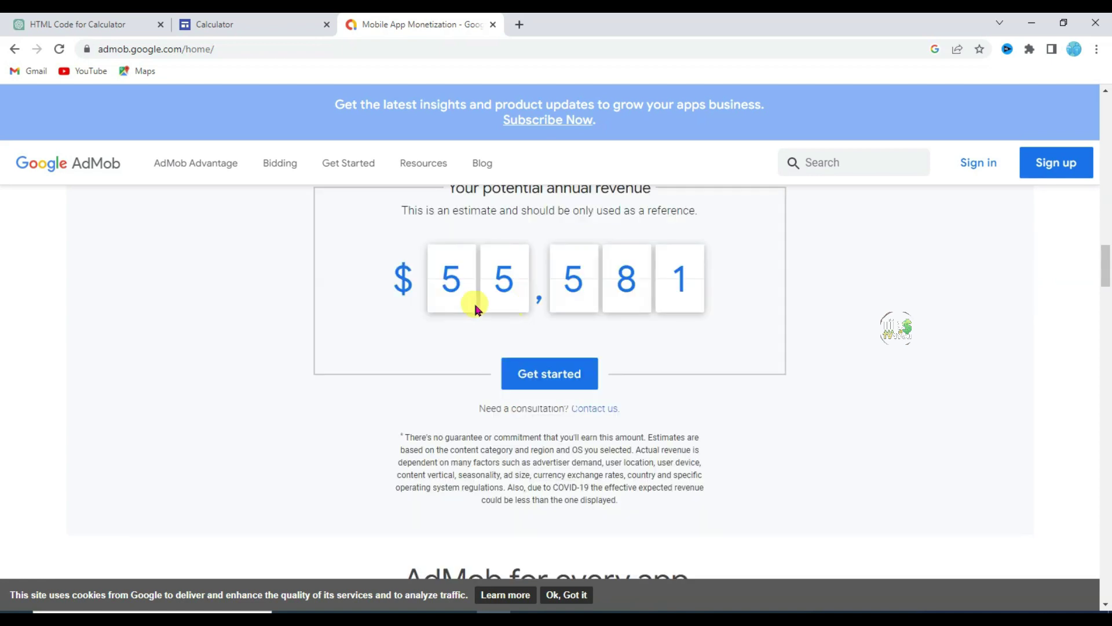
left_click_drag(443, 285, 707, 286)
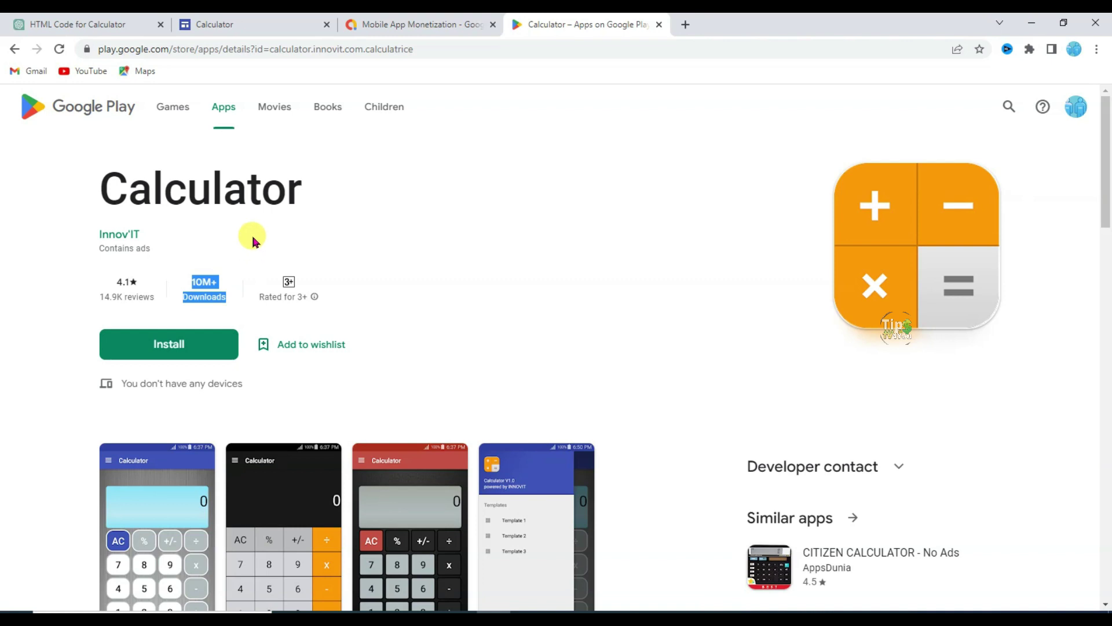
Examine the download figure and title of the Innov'IT Calculator app on Google Play
left_click_drag(251, 236, 243, 287)
left_click_drag(101, 189, 141, 178)
left_click(306, 195)
Return to the AdMob estimator and raise the monthly active users to about 5,012,145
key("ctrl+shift+Tab")
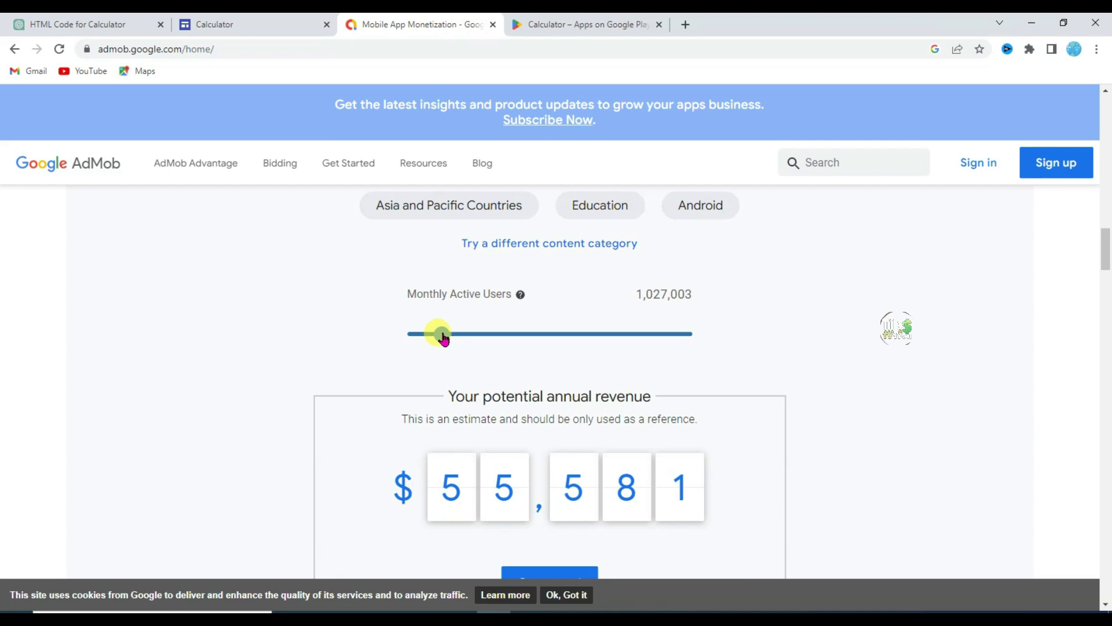
left_click_drag(444, 339, 552, 340)
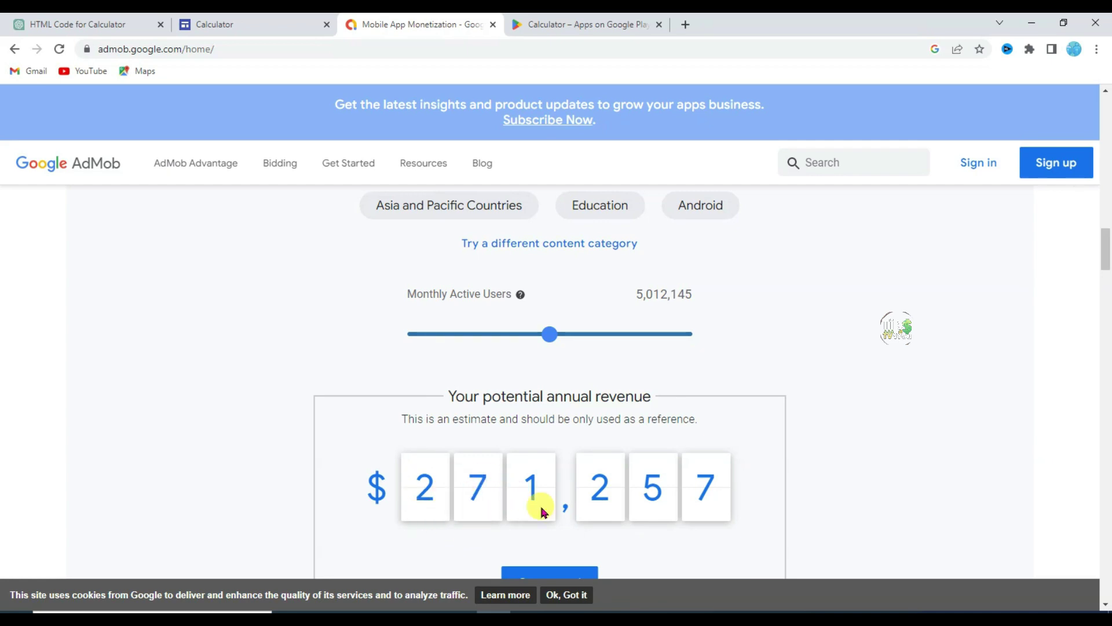
scroll(1048, 219, "down", 2)
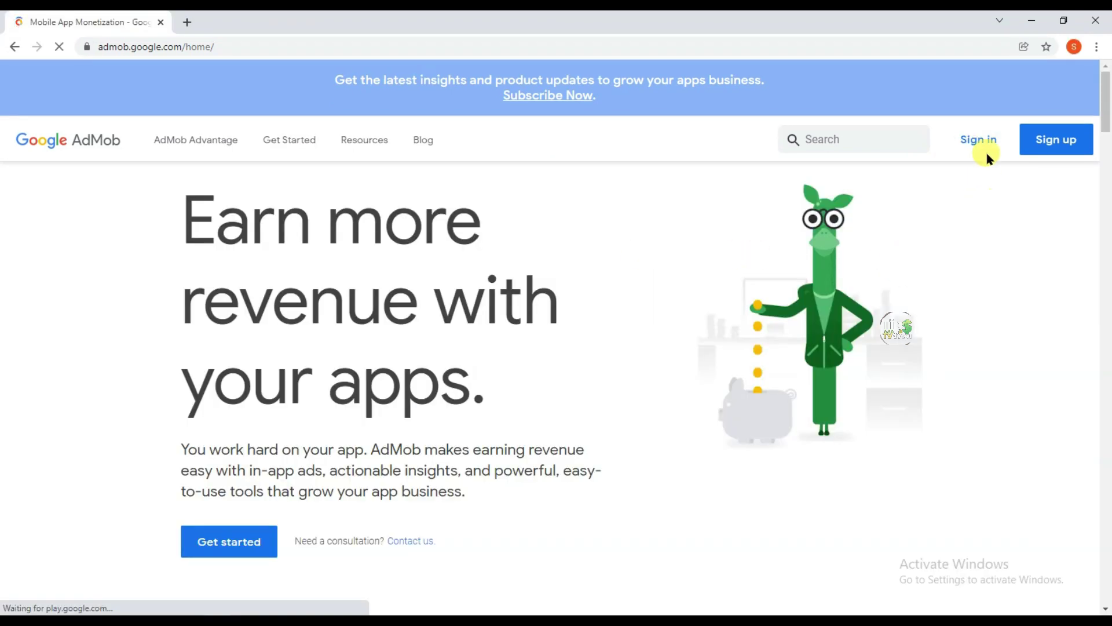
Sign in to AdMob from its home page and close the original home page tab
left_click(977, 140)
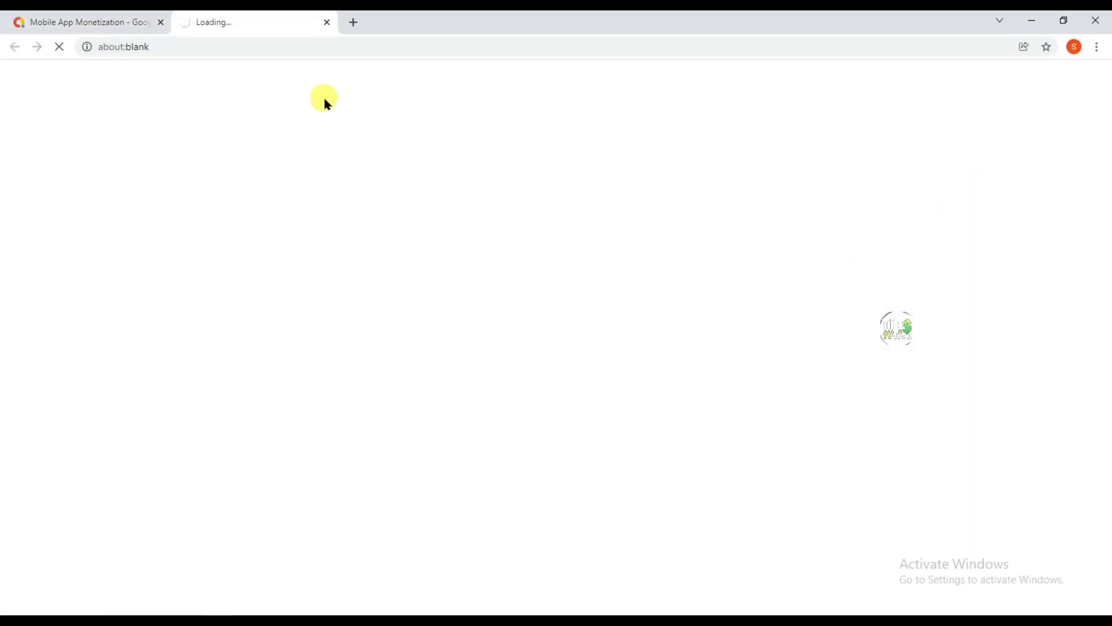
left_click(163, 22)
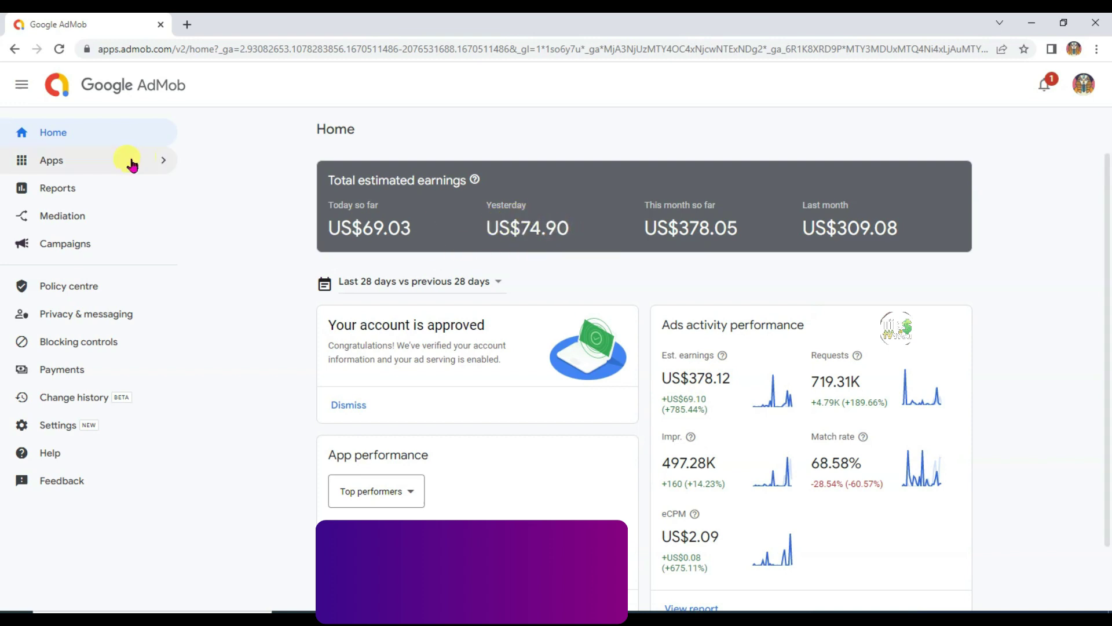
Set up a new AdMob app for the Android platform that is not listed on a supported app store
left_click(111, 168)
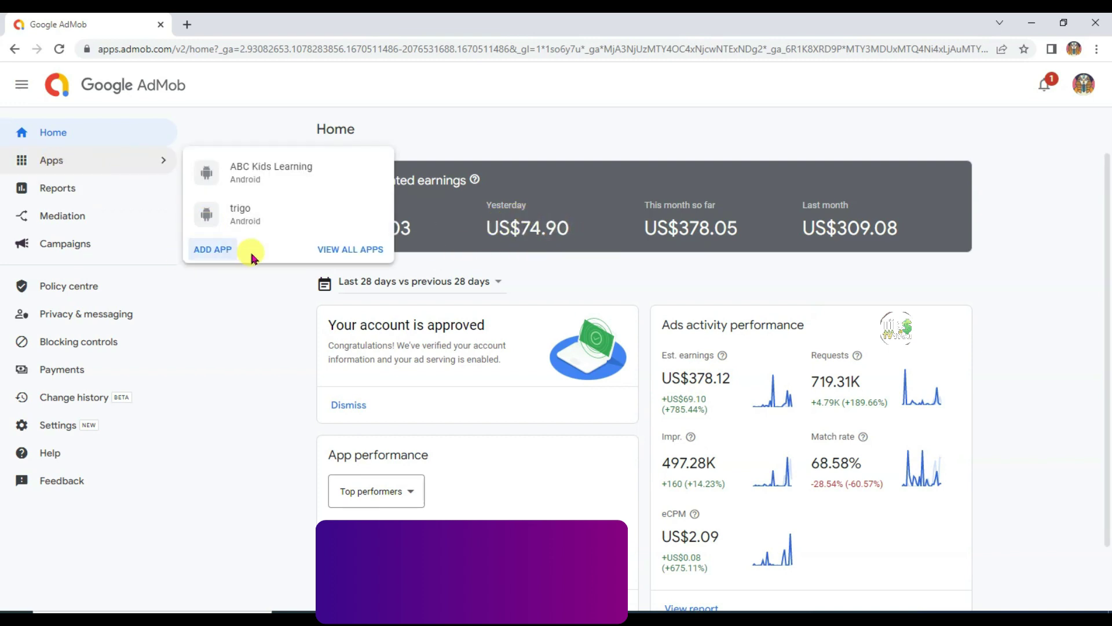
left_click(223, 254)
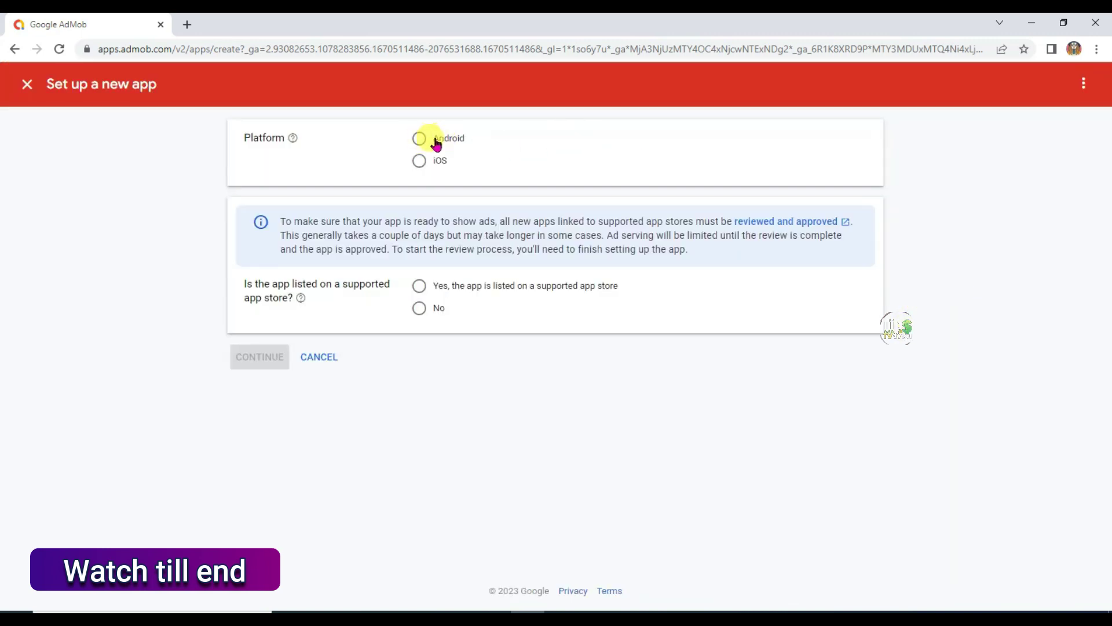
left_click(424, 140)
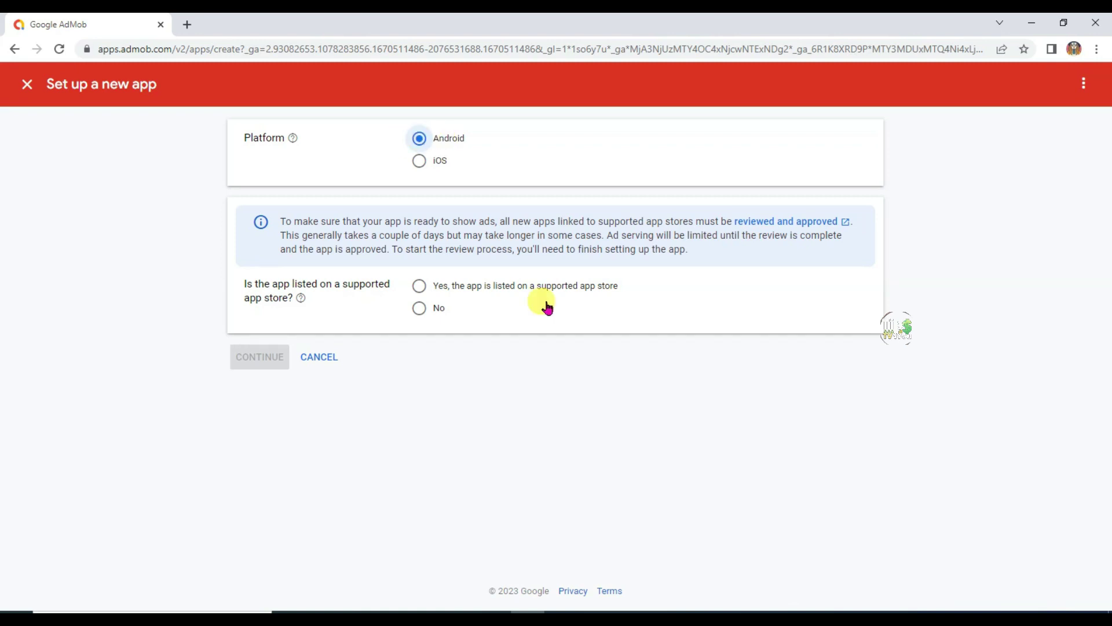
left_click(417, 310)
left_click(249, 361)
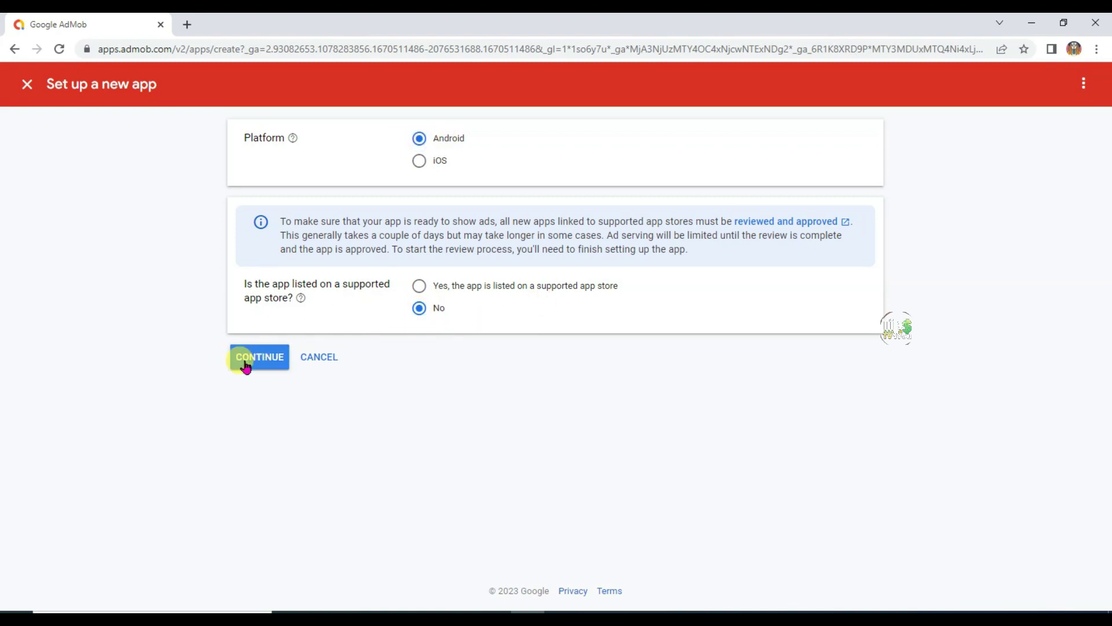
Name the new app "Easy Calculator", add it with user metrics on and finish the setup
left_click(421, 183)
type("Easy Calculator")
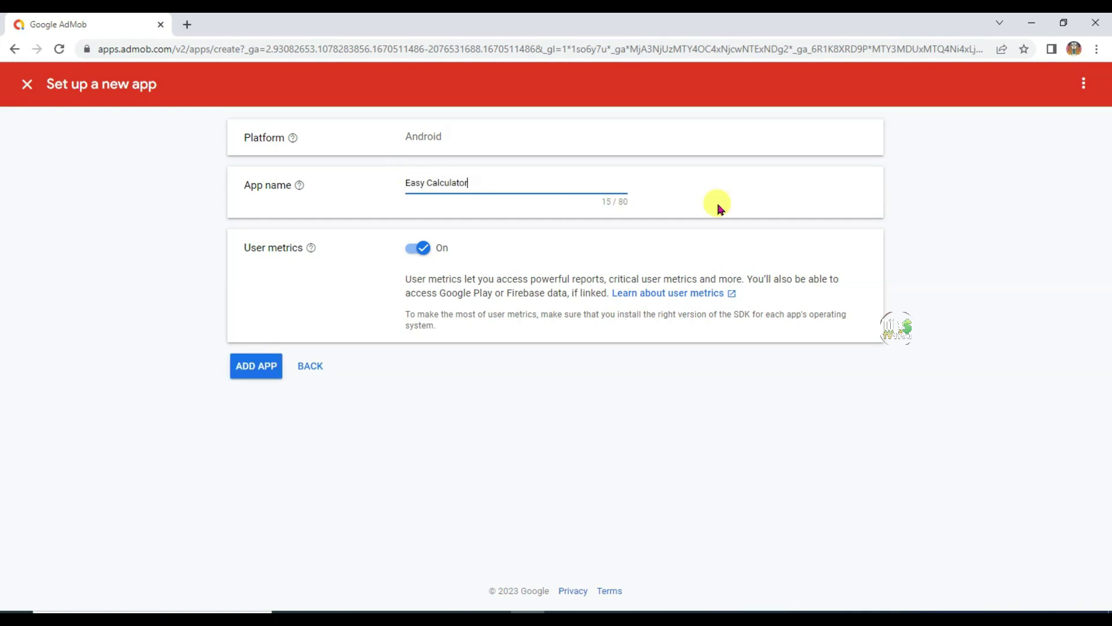
left_click(234, 371)
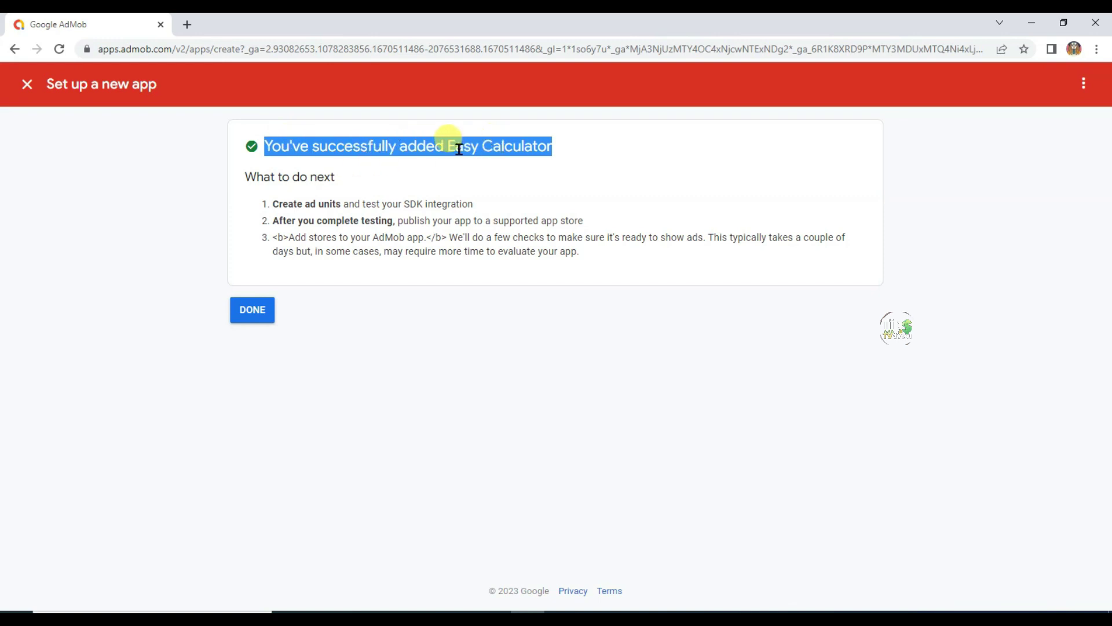
left_click(481, 175)
left_click(251, 319)
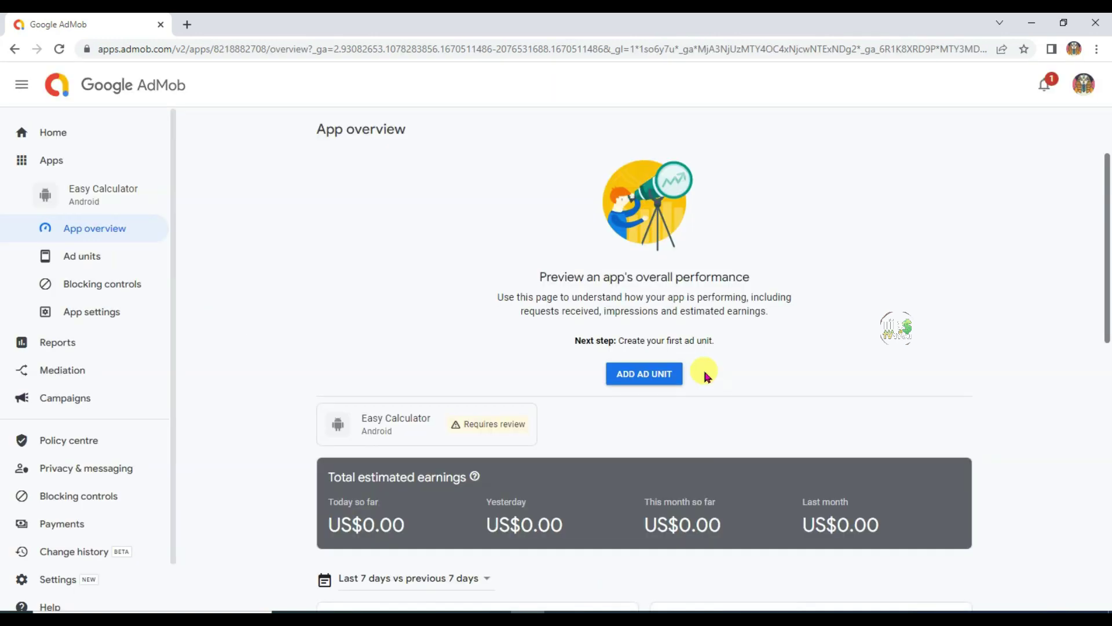
Create a Banner ad unit named "banner" for Easy Calculator and copy its ad unit ID
scroll(580, 313, "down", 2)
scroll(770, 322, "up", 2)
left_click(659, 378)
left_click(119, 422)
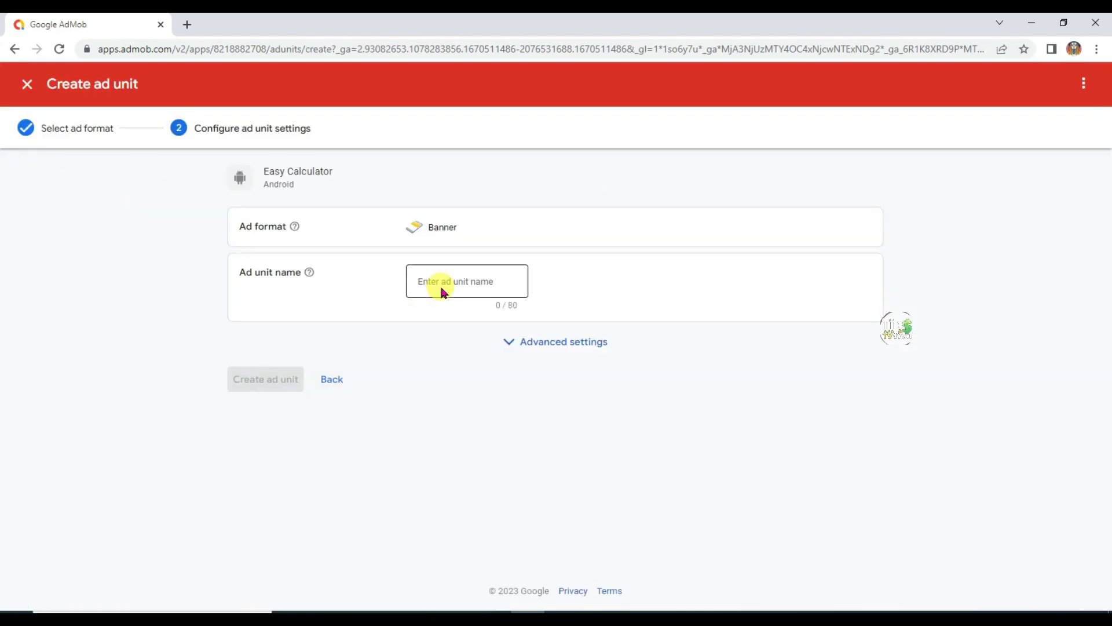
left_click(429, 281)
type("banner")
left_click(433, 360)
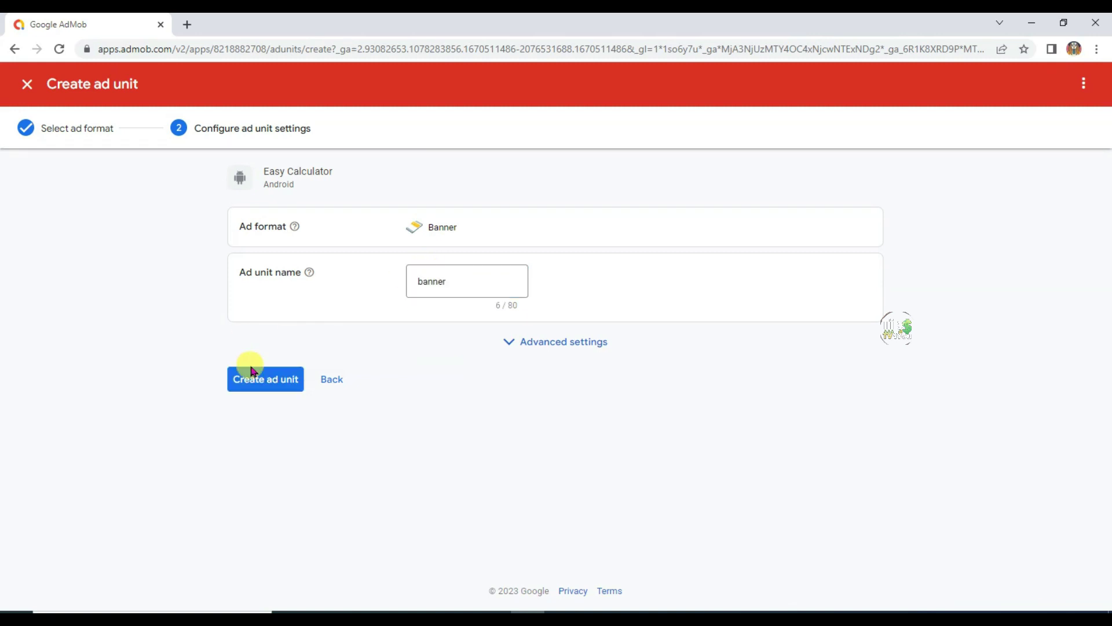
left_click(268, 382)
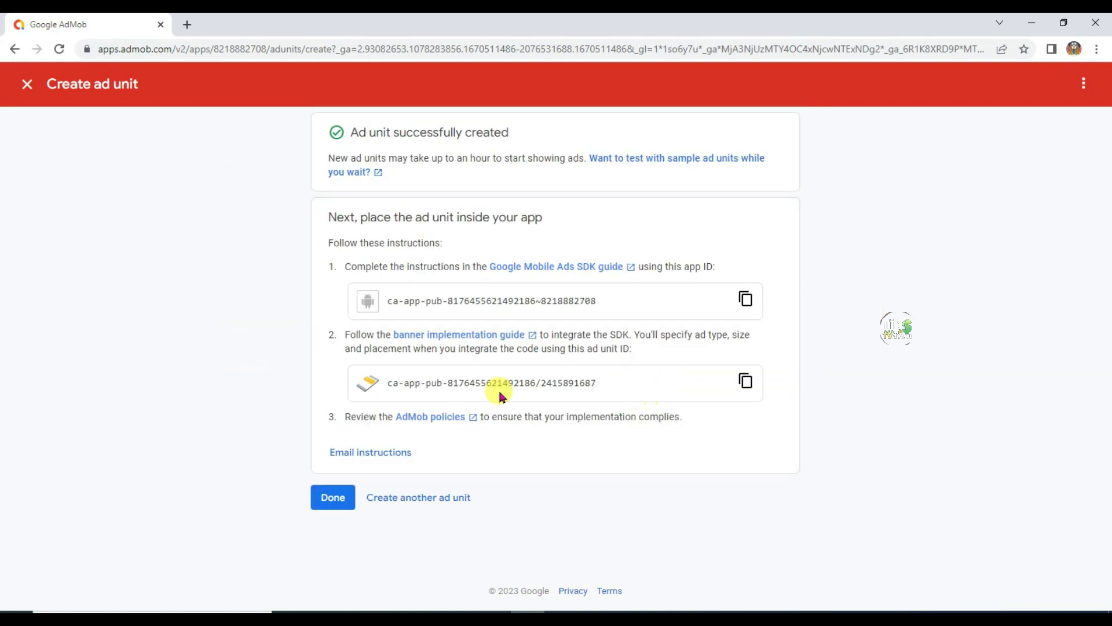
left_click(746, 381)
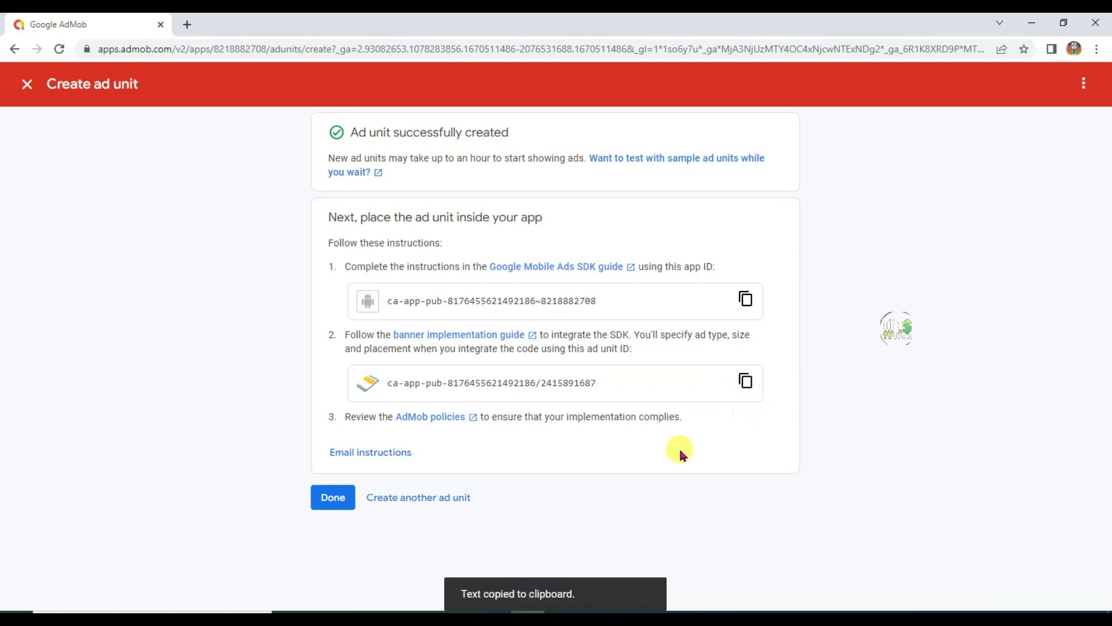
Switch to GDevelop and add a new event to scene1's events with the condition "At the beginning of the scene"
left_click(646, 605)
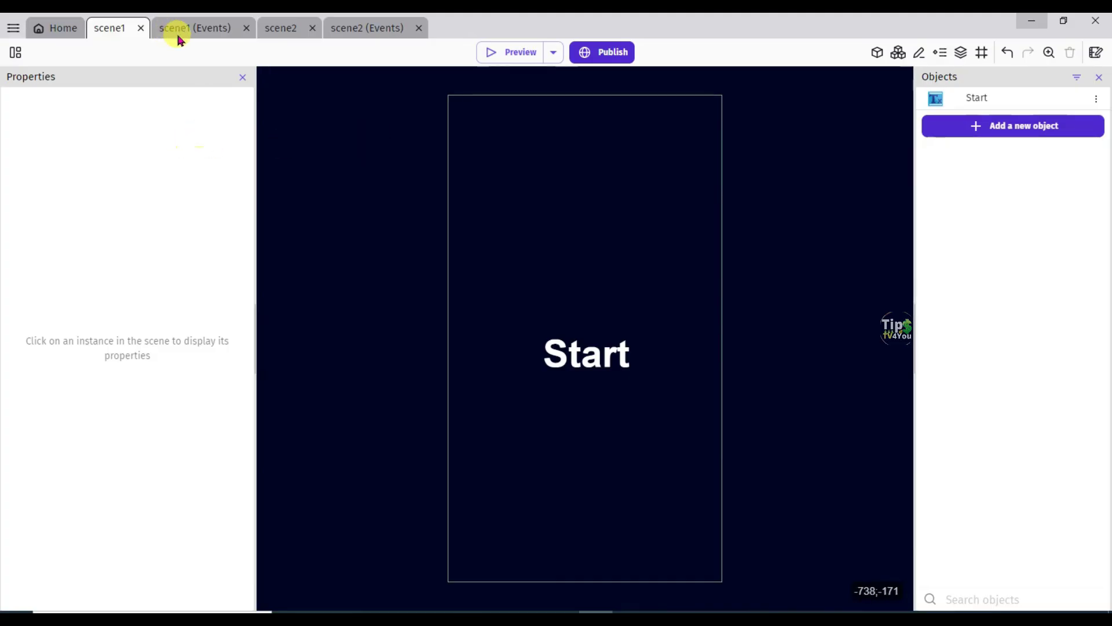
left_click(191, 30)
left_click(70, 175)
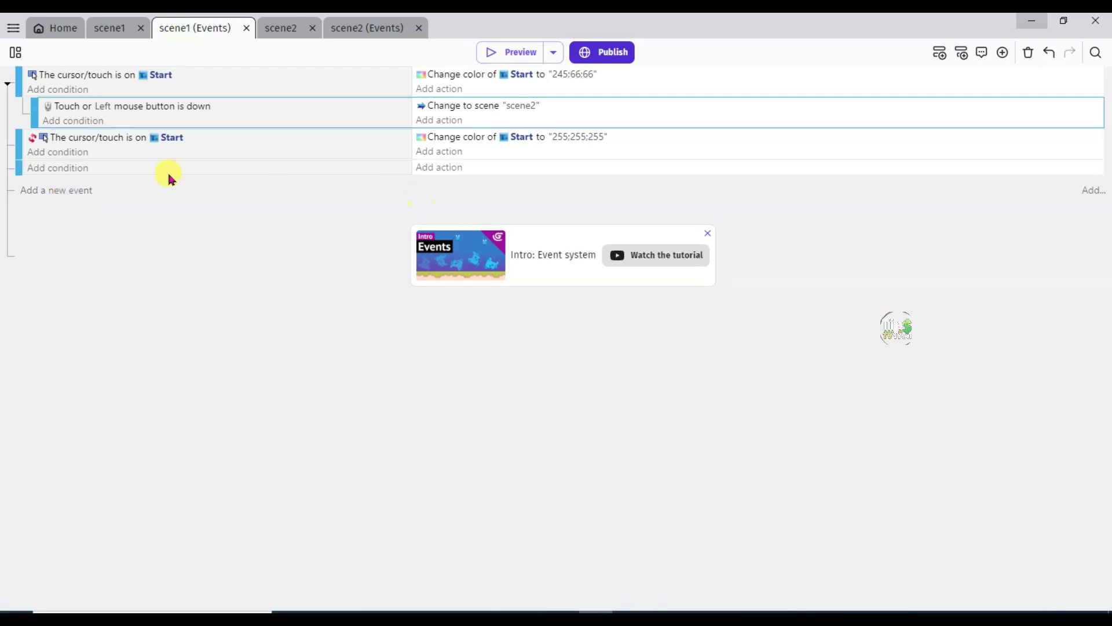
left_click(67, 168)
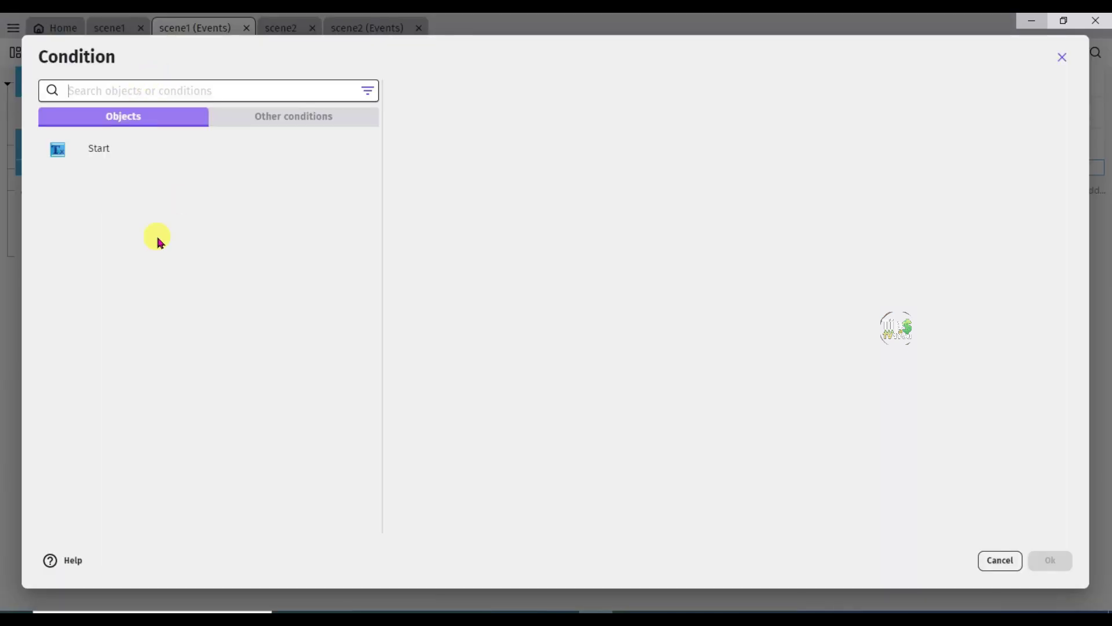
type("at the")
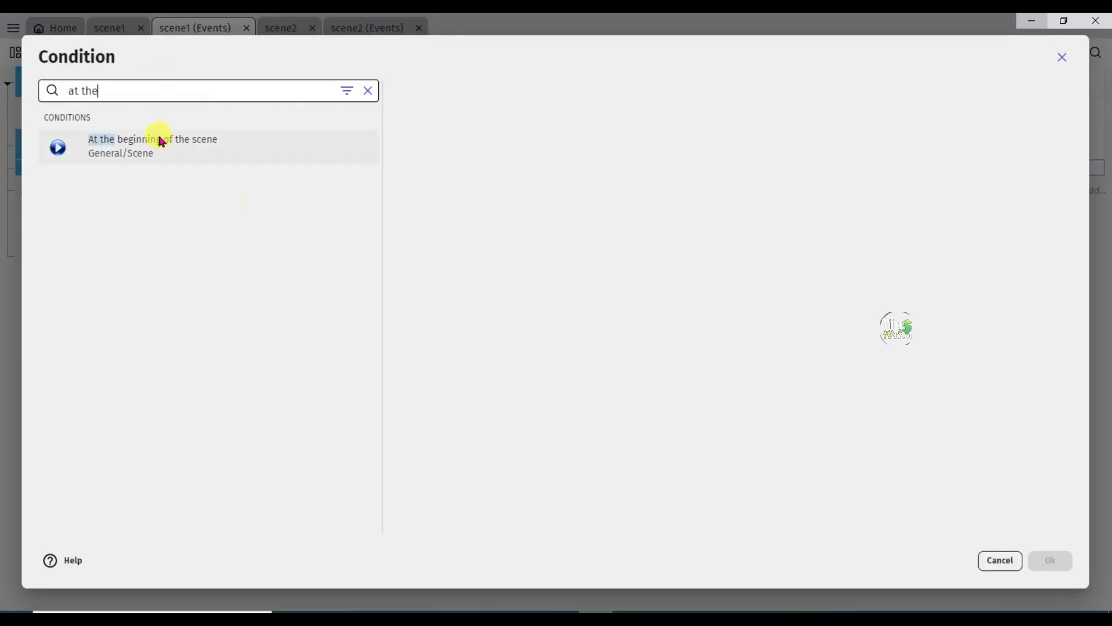
left_click(194, 152)
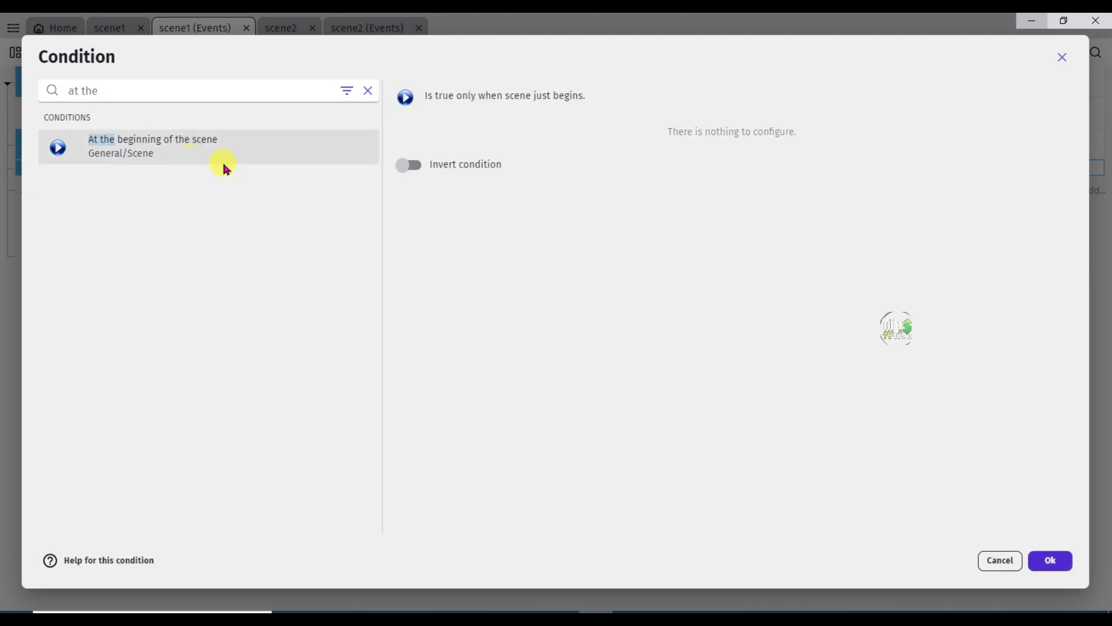
left_click(1050, 559)
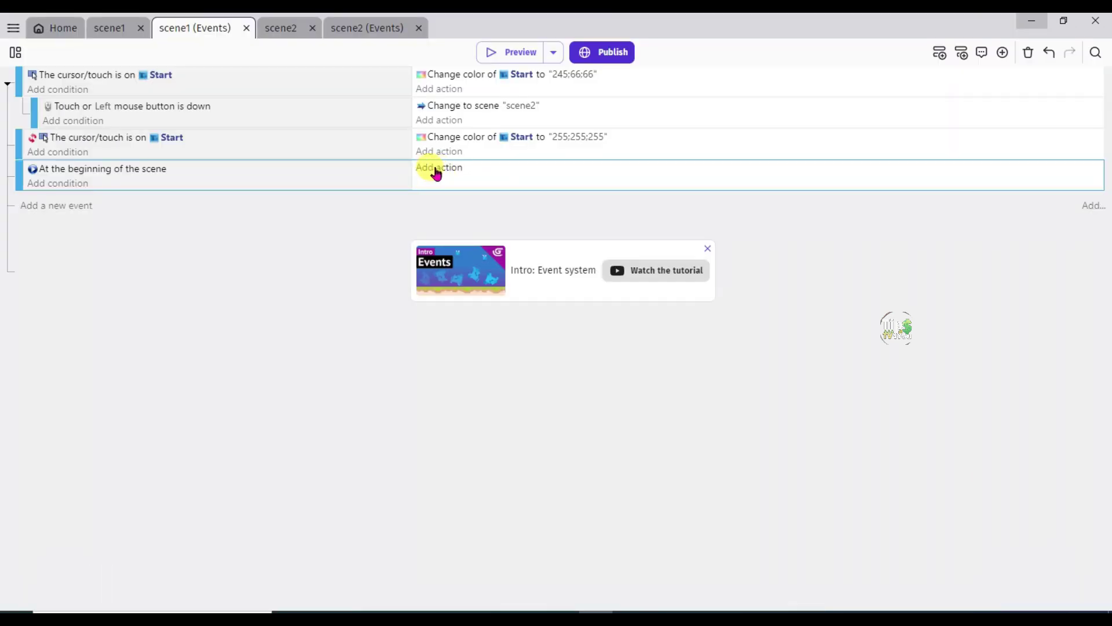
Add AdMob's Configure the banner action to the beginning-of-scene event, with the copied ad unit ID as the Android banner ID
left_click(436, 169)
type("admob")
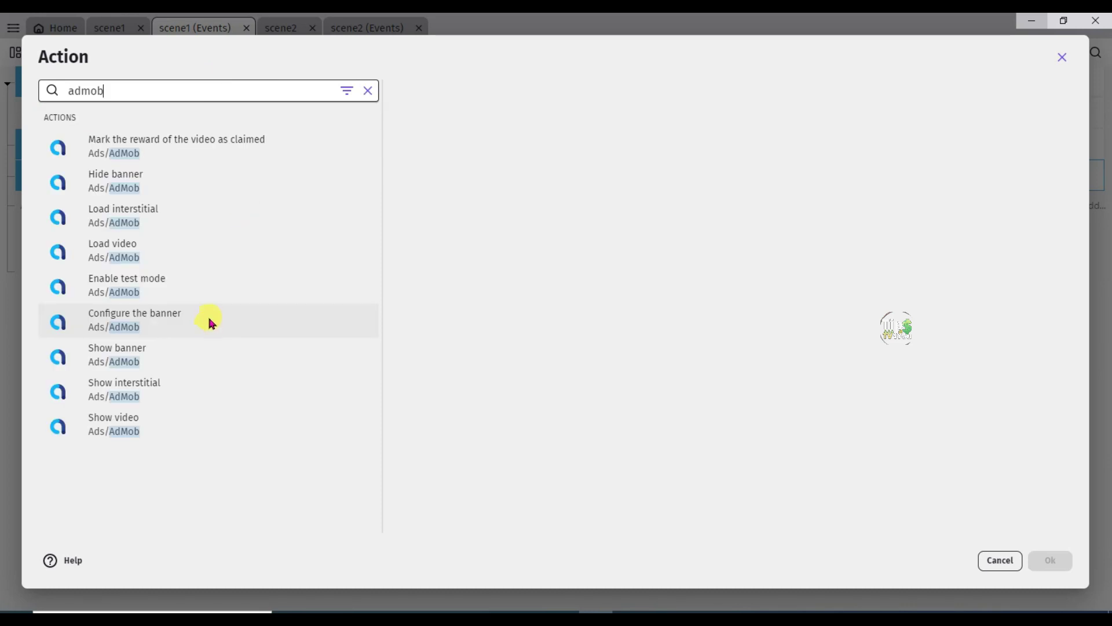
left_click(118, 328)
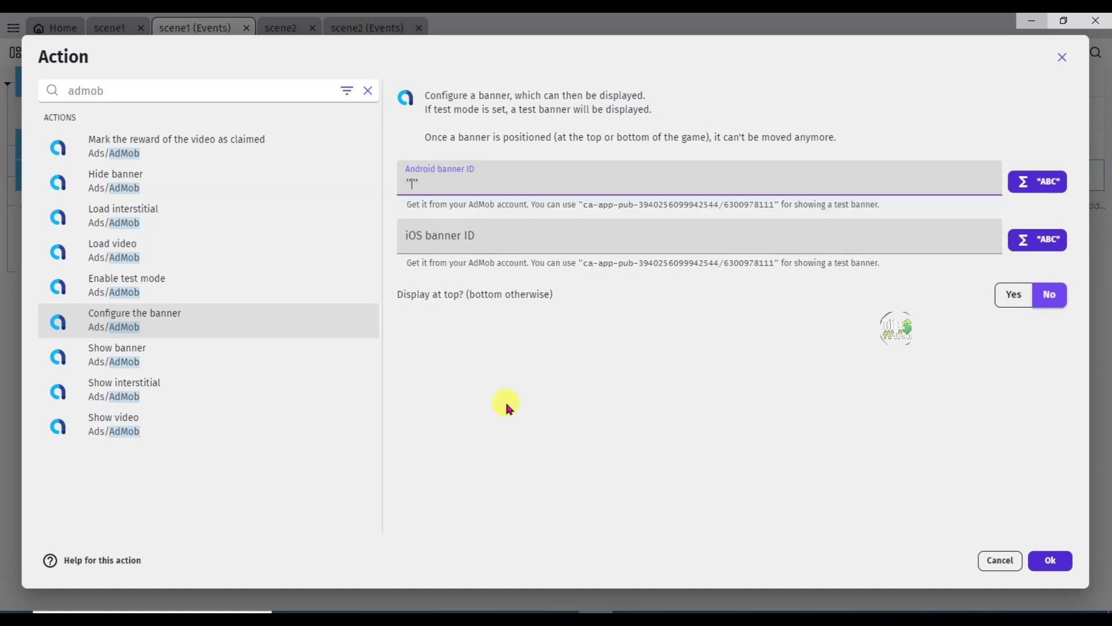
key("ctrl+v")
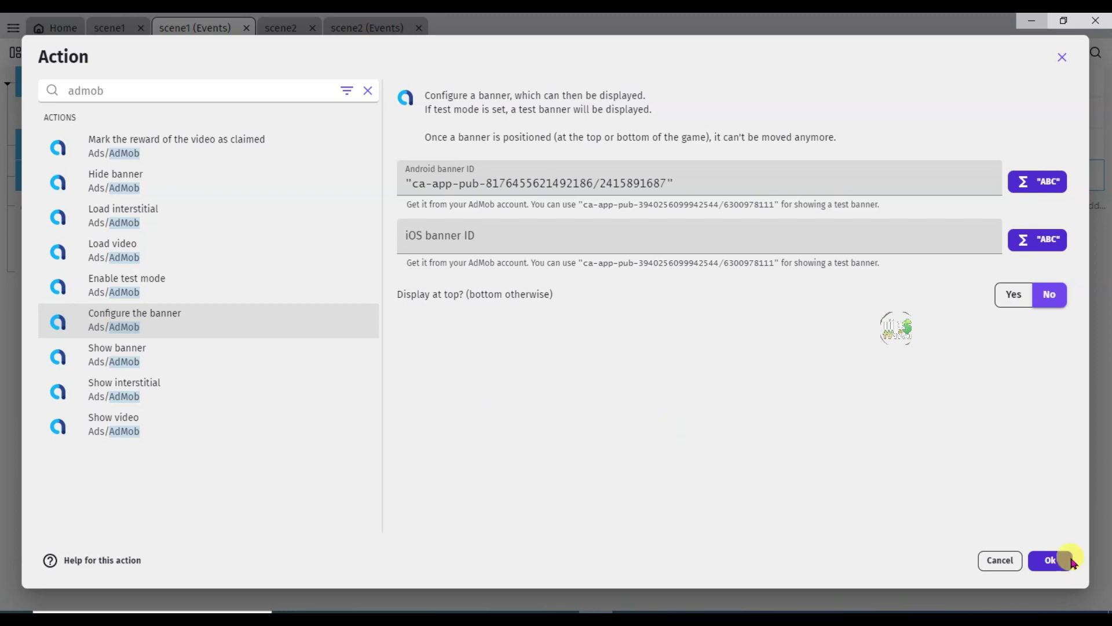
left_click(1052, 560)
Add a new event without a condition to scene1 and give it AdMob's Show banner action
left_click(61, 206)
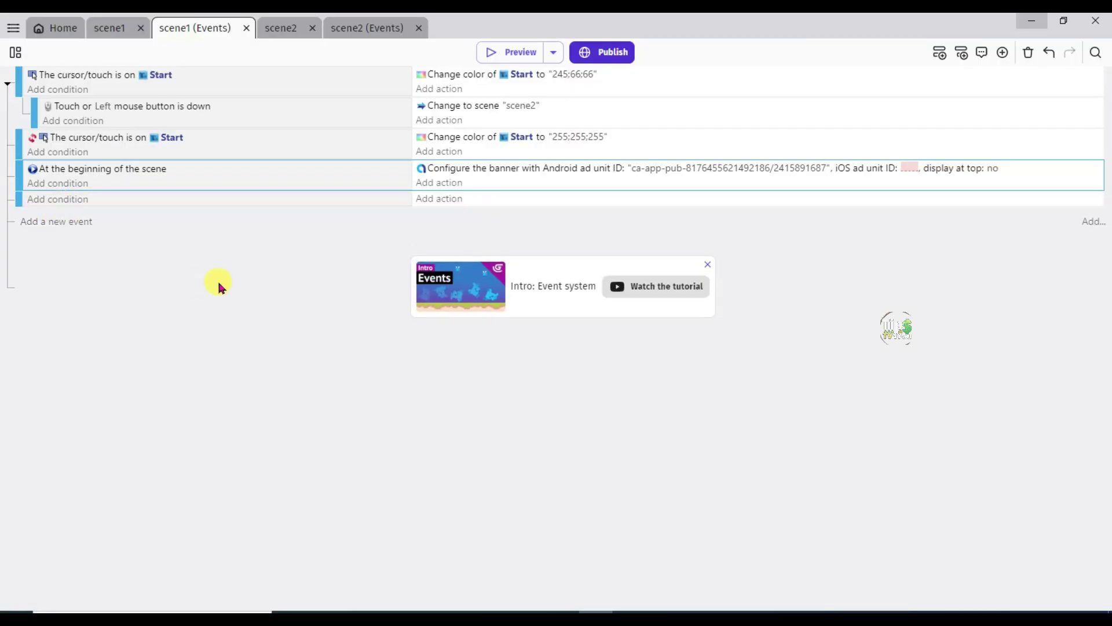
left_click(413, 199)
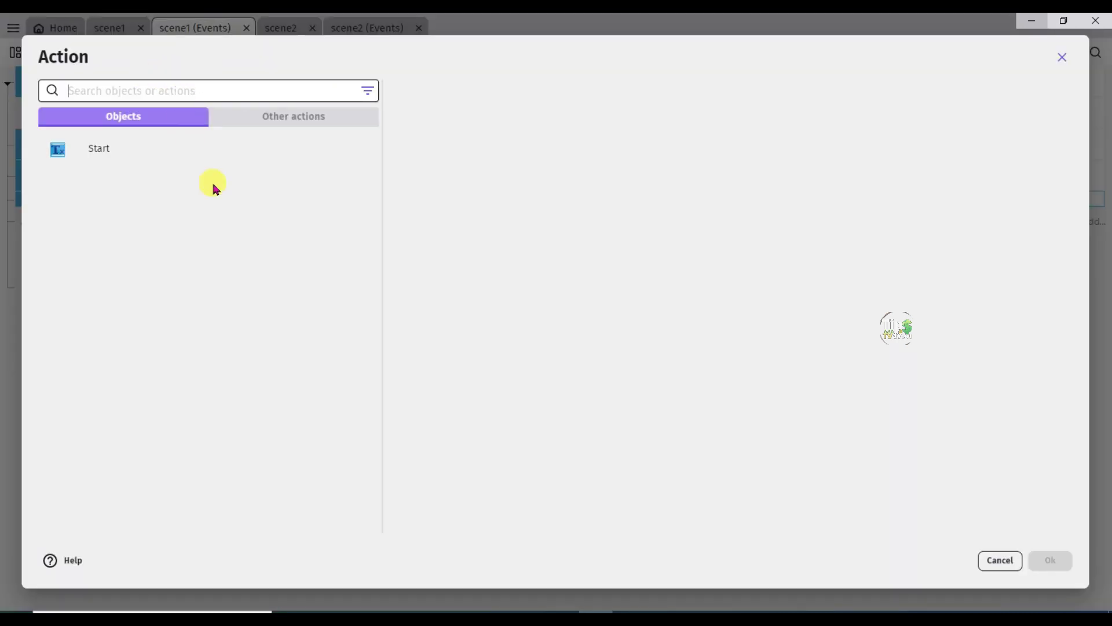
type("admob")
left_click(164, 357)
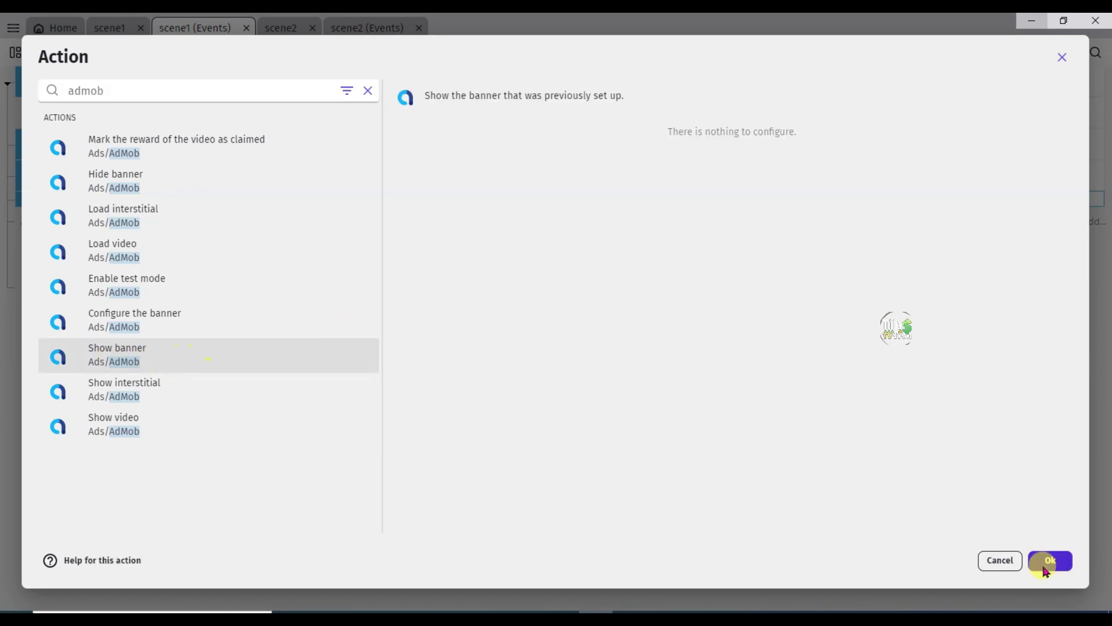
left_click(1050, 560)
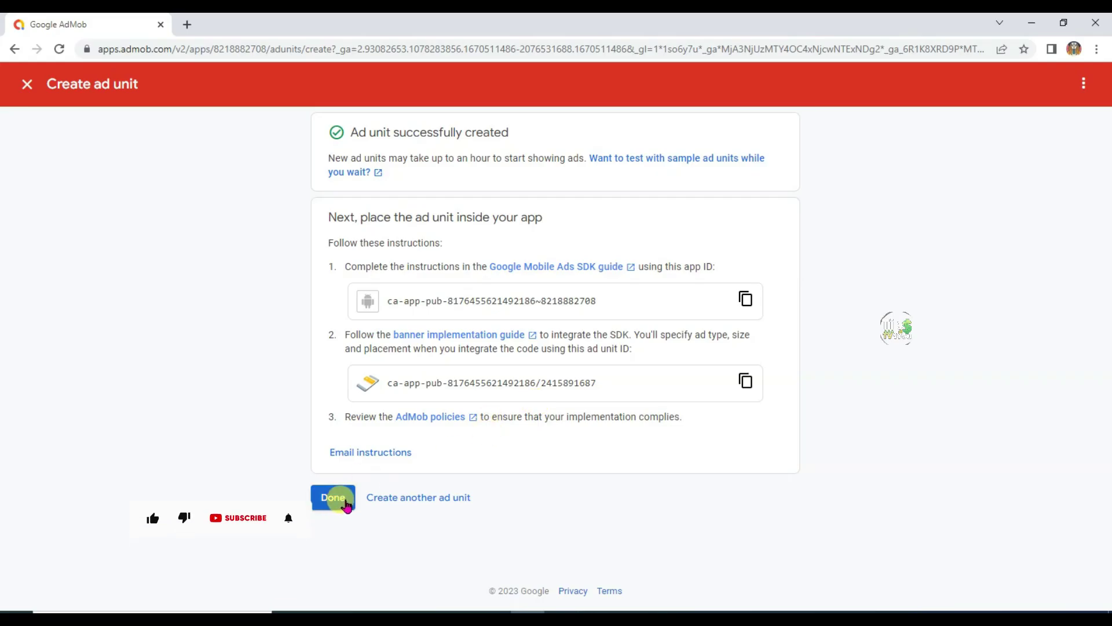
Switch to AdMob, create a Rewarded ad unit named "video" for Easy Calculator and copy its ad unit ID
left_click(331, 496)
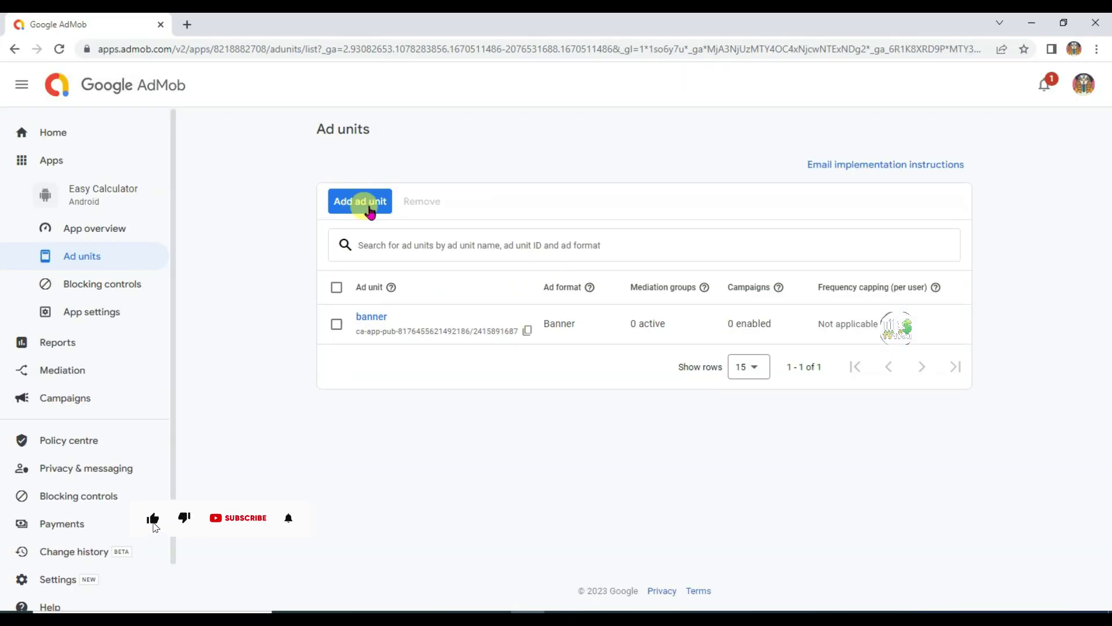
left_click(360, 209)
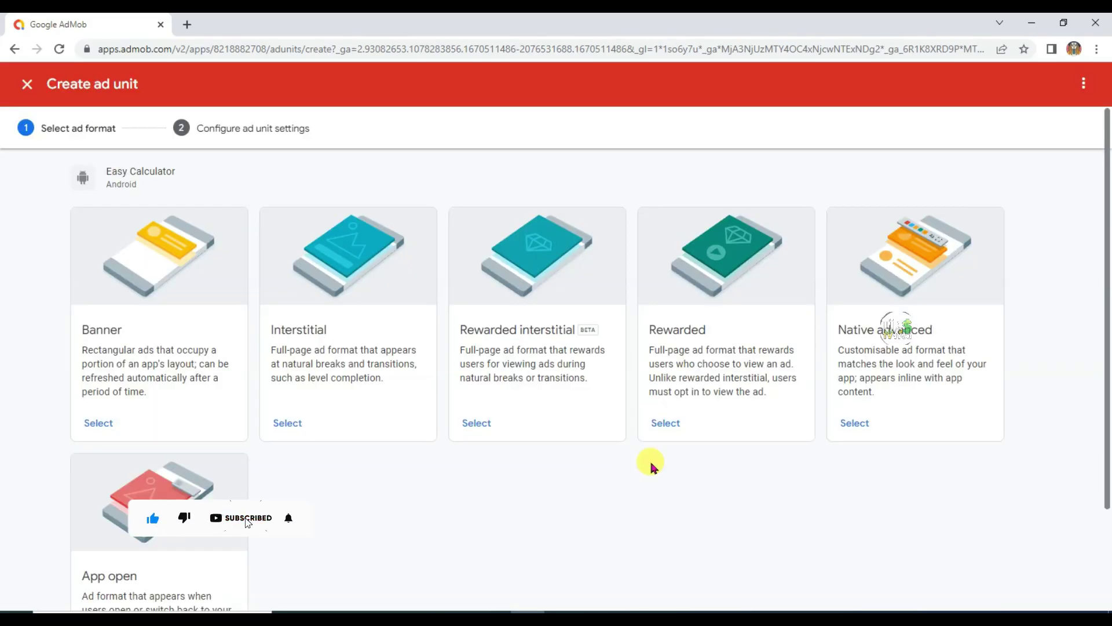
left_click(673, 425)
left_click(450, 280)
type("video")
scroll(600, 323, "down", 1)
left_click(262, 538)
left_click_drag(611, 385, 384, 384)
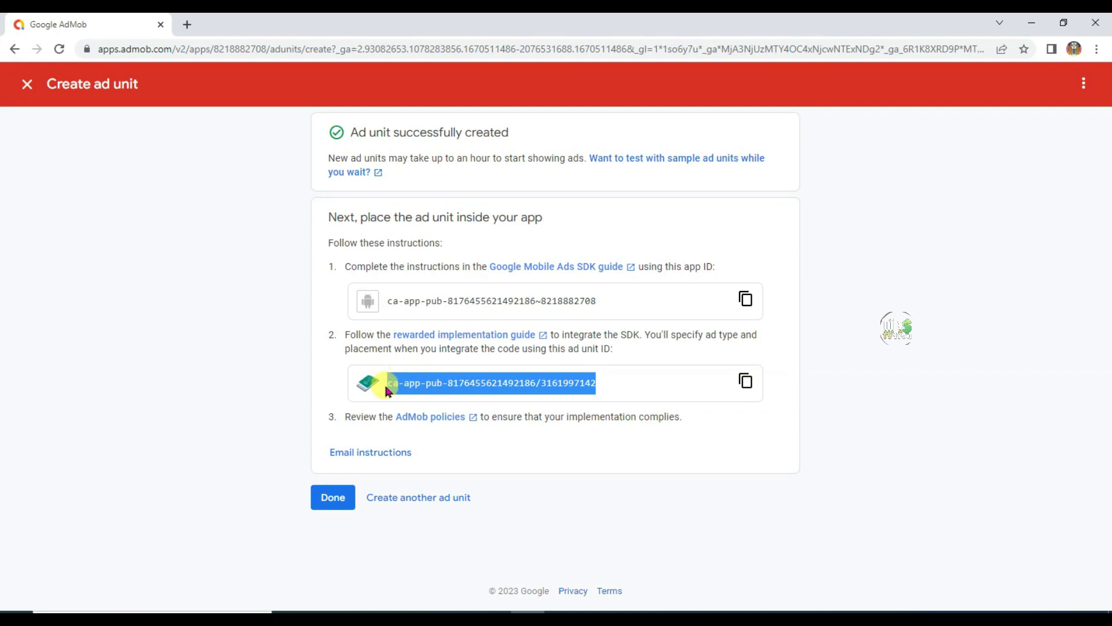
left_click(746, 382)
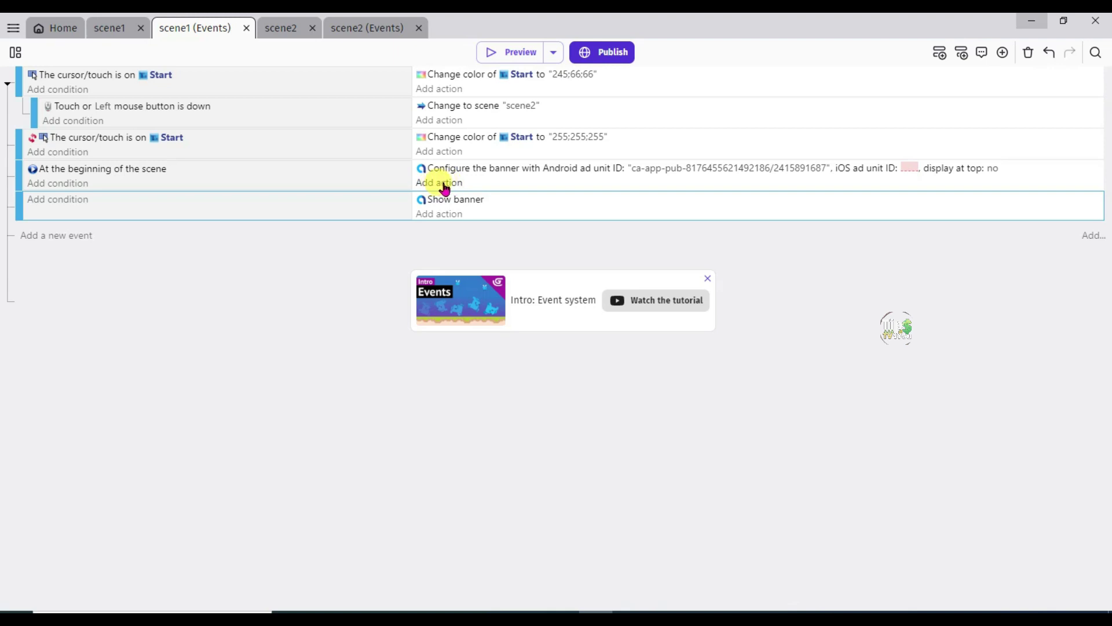
Switch to GDevelop and add AdMob's Load video action to the beginning-of-scene event, with the copied ID as the Android reward video ID
left_click(443, 183)
type("admob")
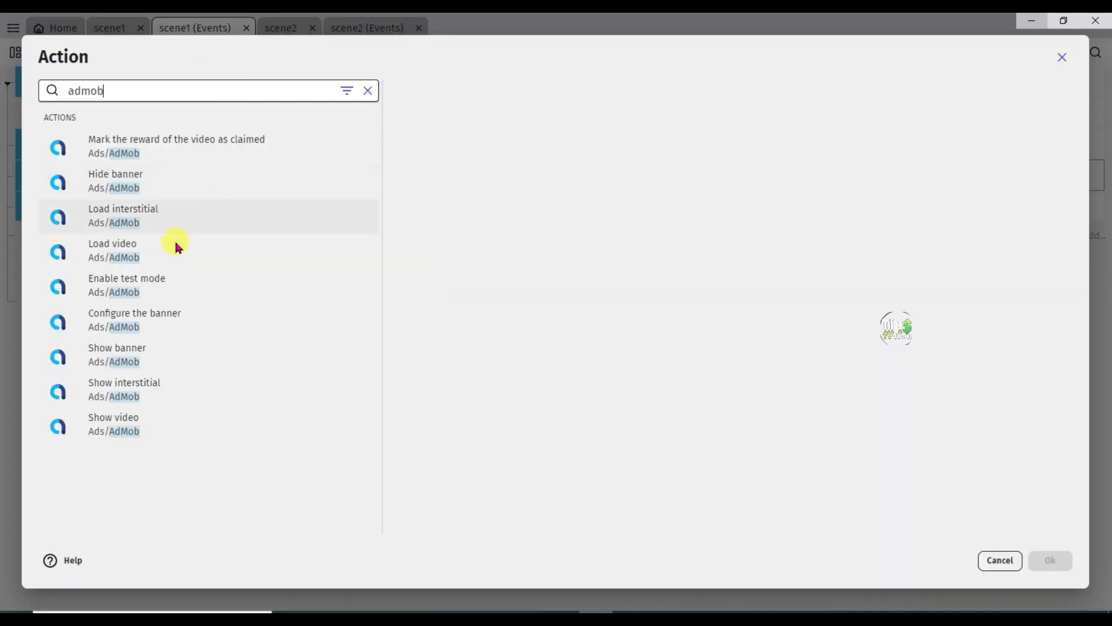
left_click(134, 250)
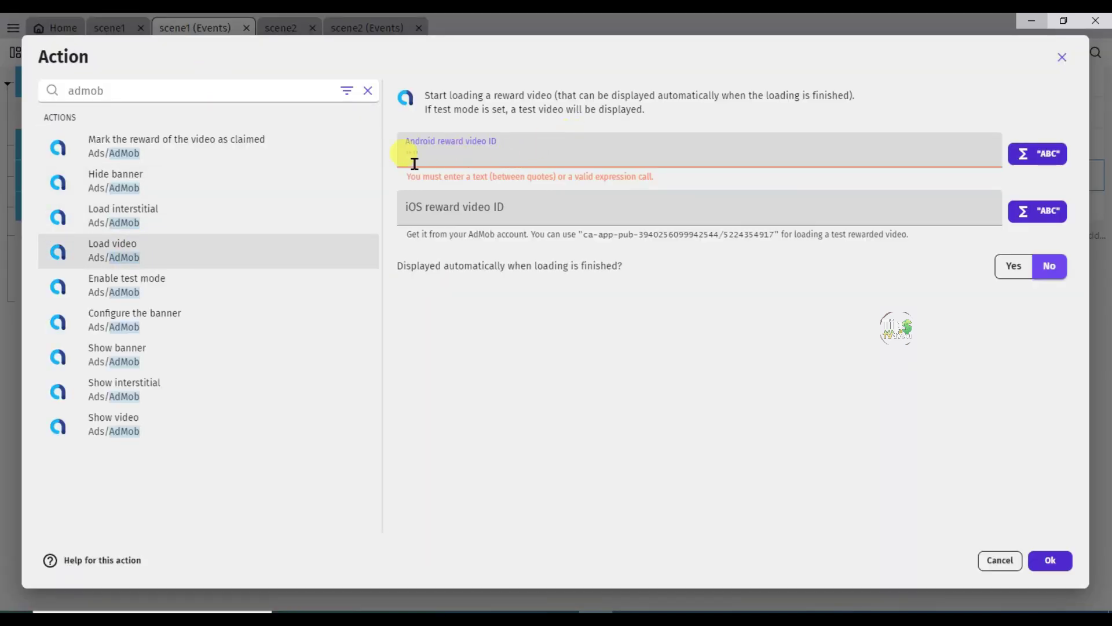
key("ctrl+v")
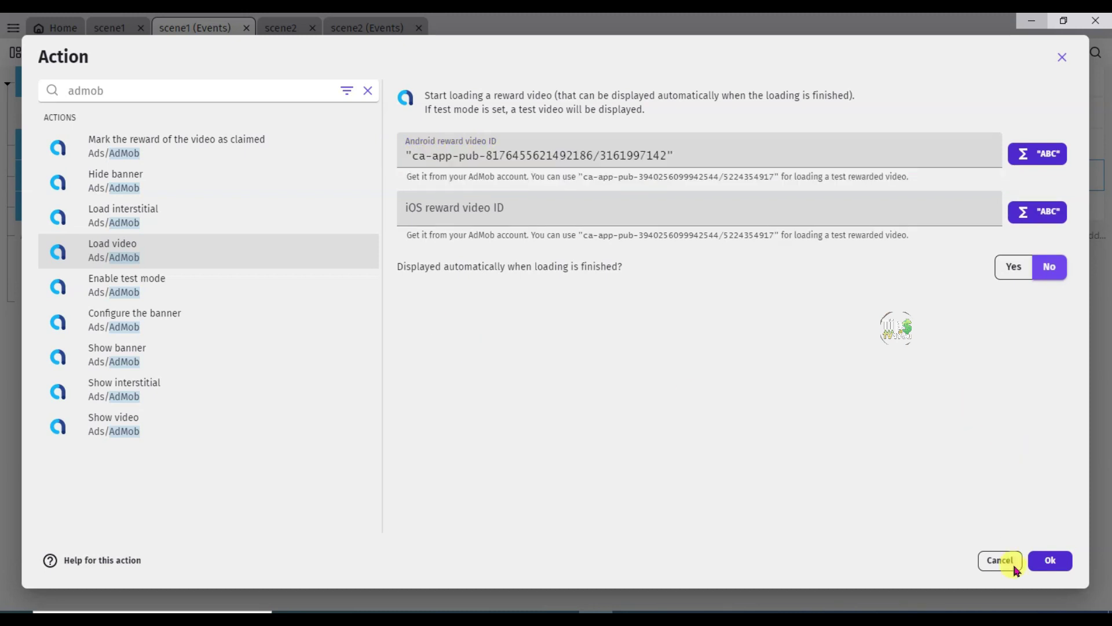
left_click(1048, 560)
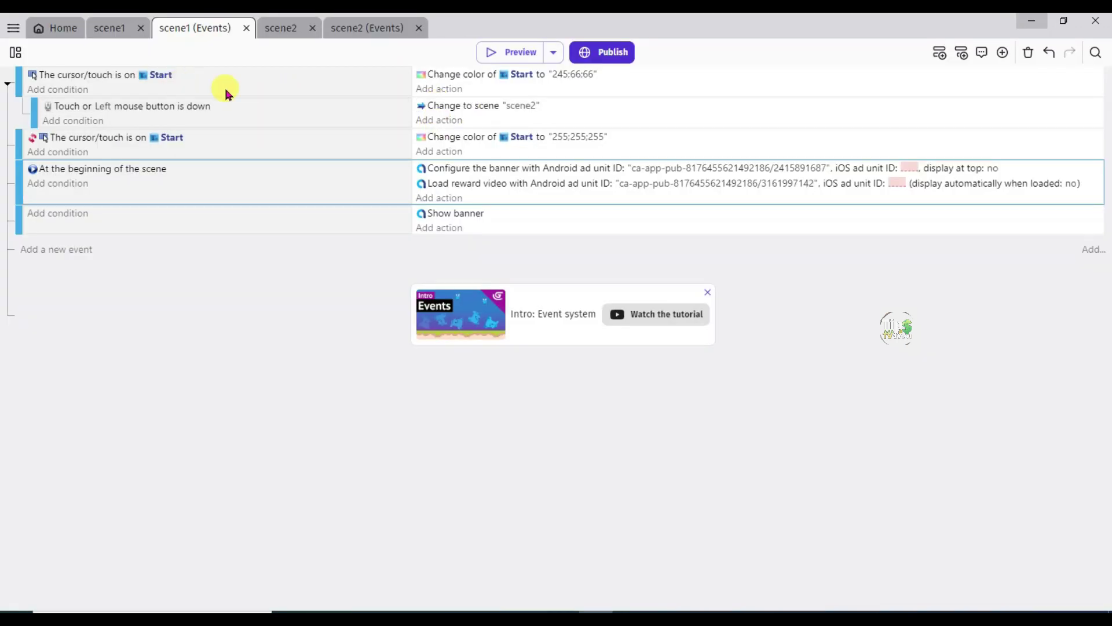
Add AdMob's Show video action to the mouse-button-down sub-event that changes to scene2
left_click(442, 122)
type("admob")
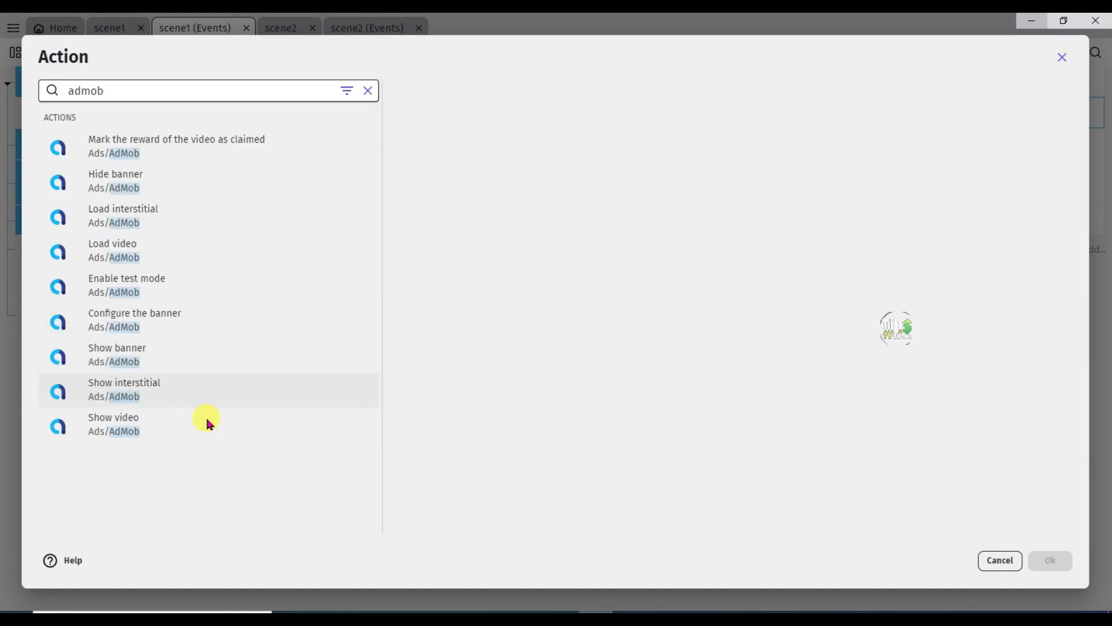
left_click(169, 426)
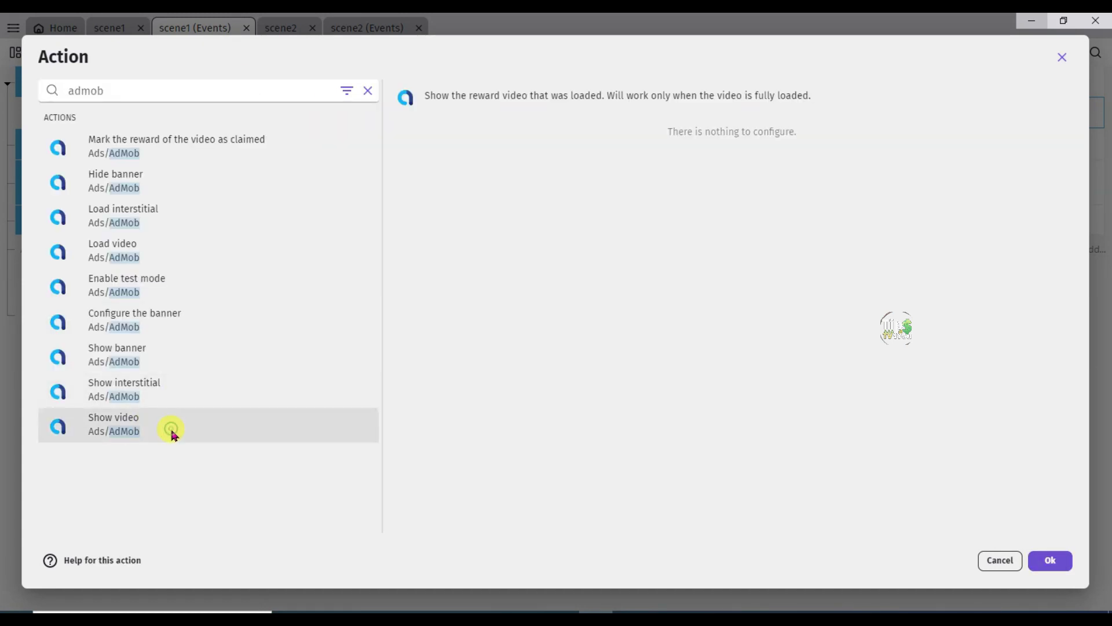
left_click(1042, 570)
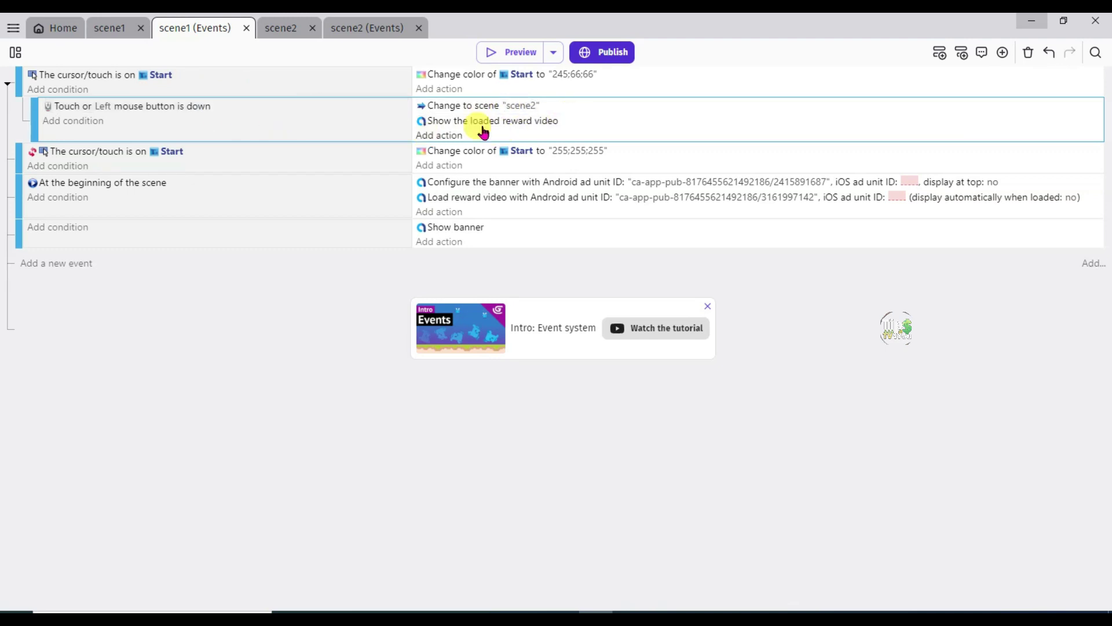
Preview the game from scene1 and test the Start text
key("ctrl+shift+Tab")
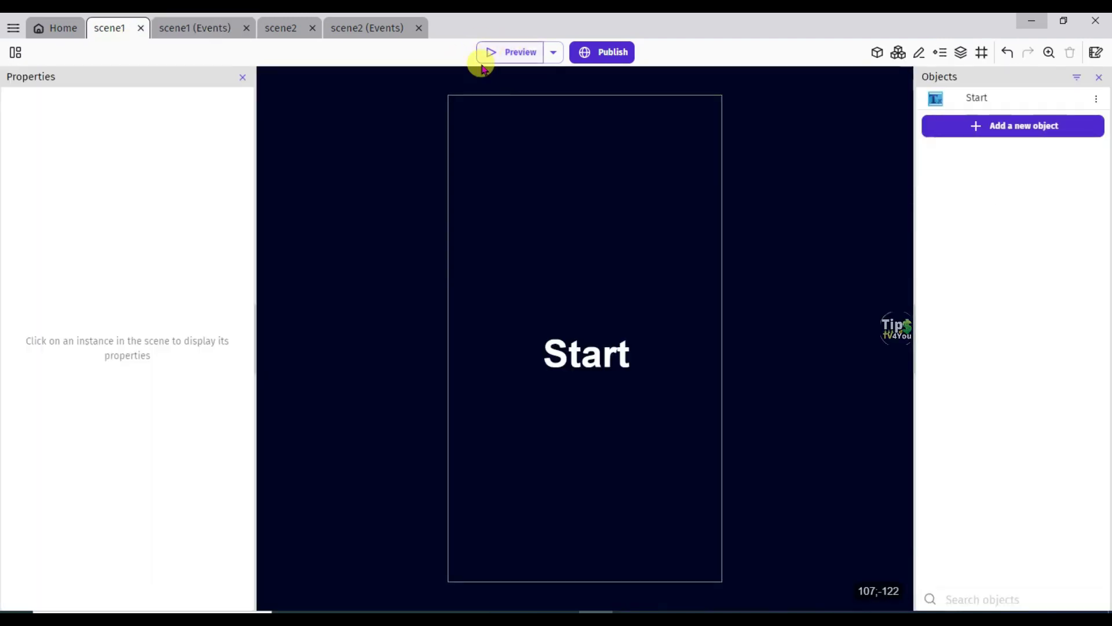
left_click(519, 52)
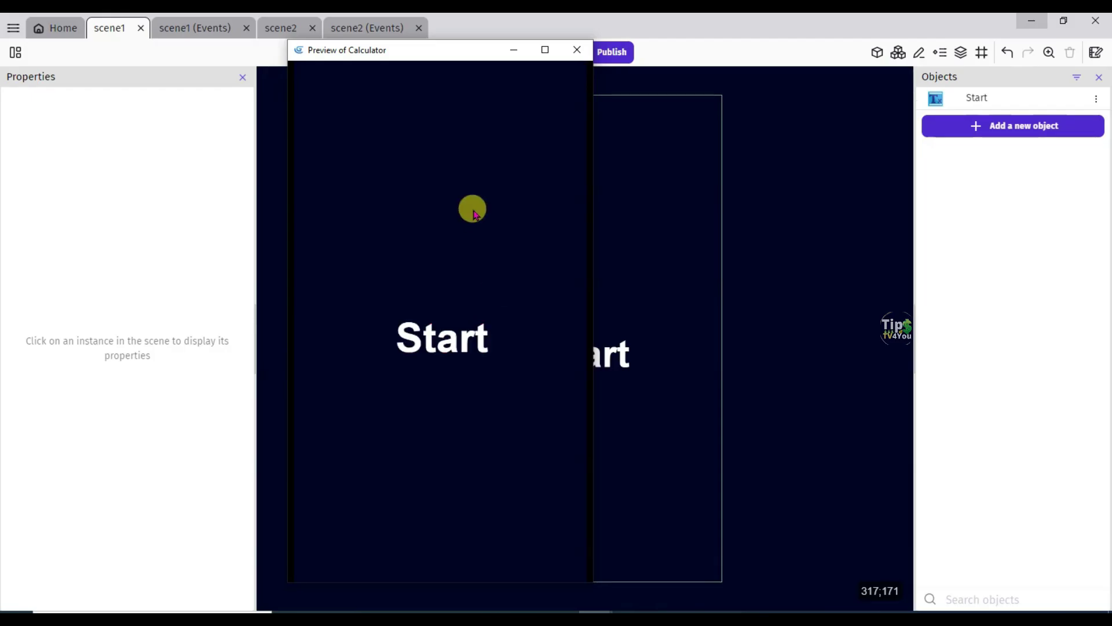
left_click(454, 349)
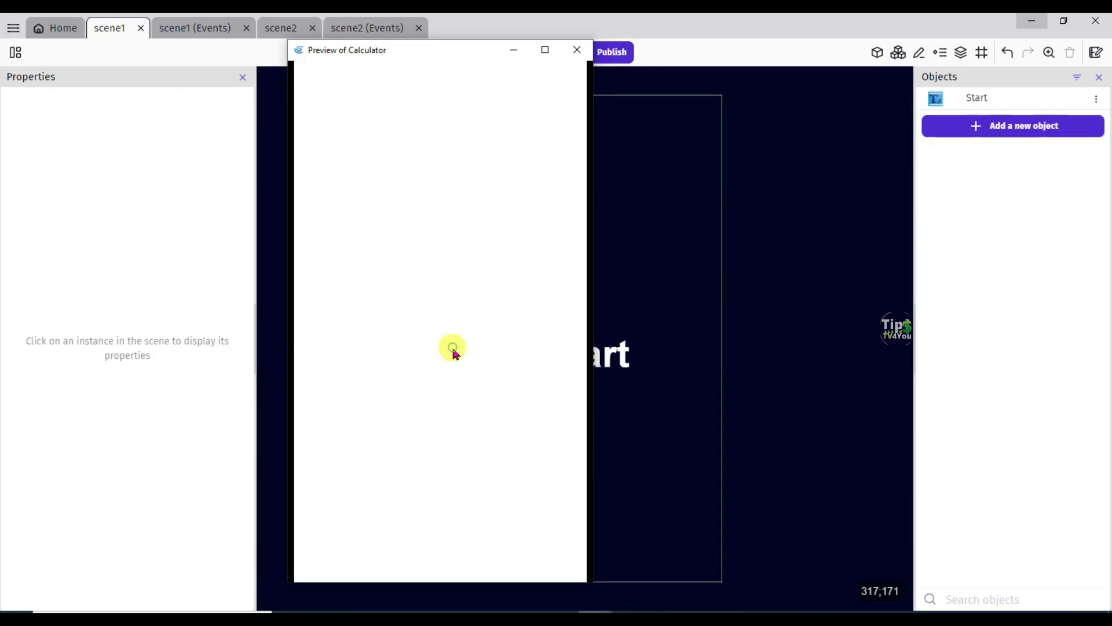
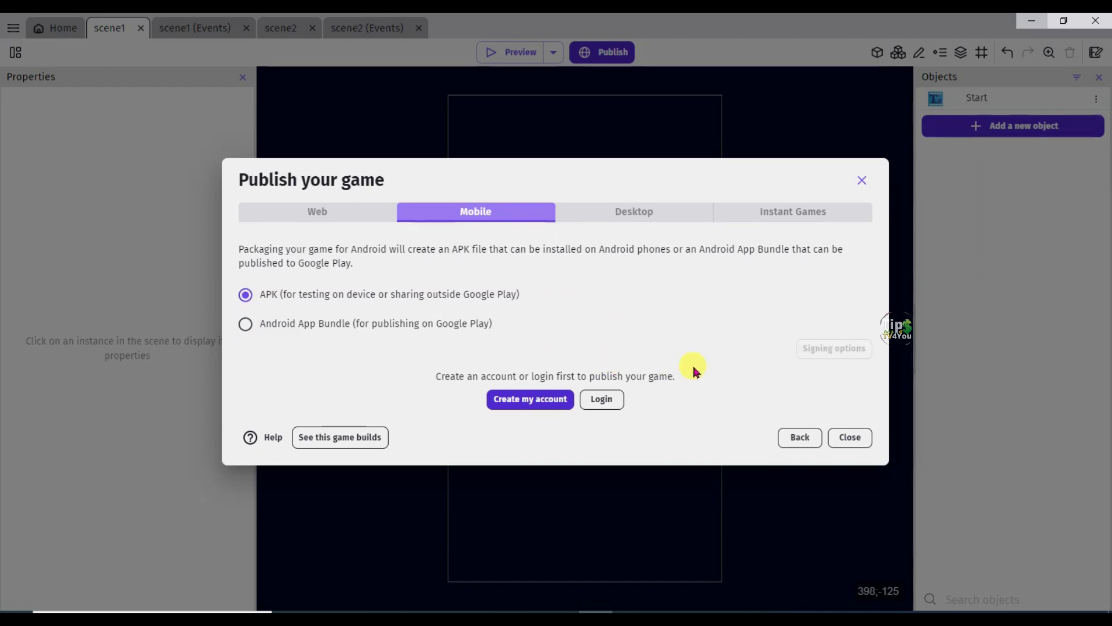
Create a publishing account for the game and package it for Android as an APK
left_click(517, 405)
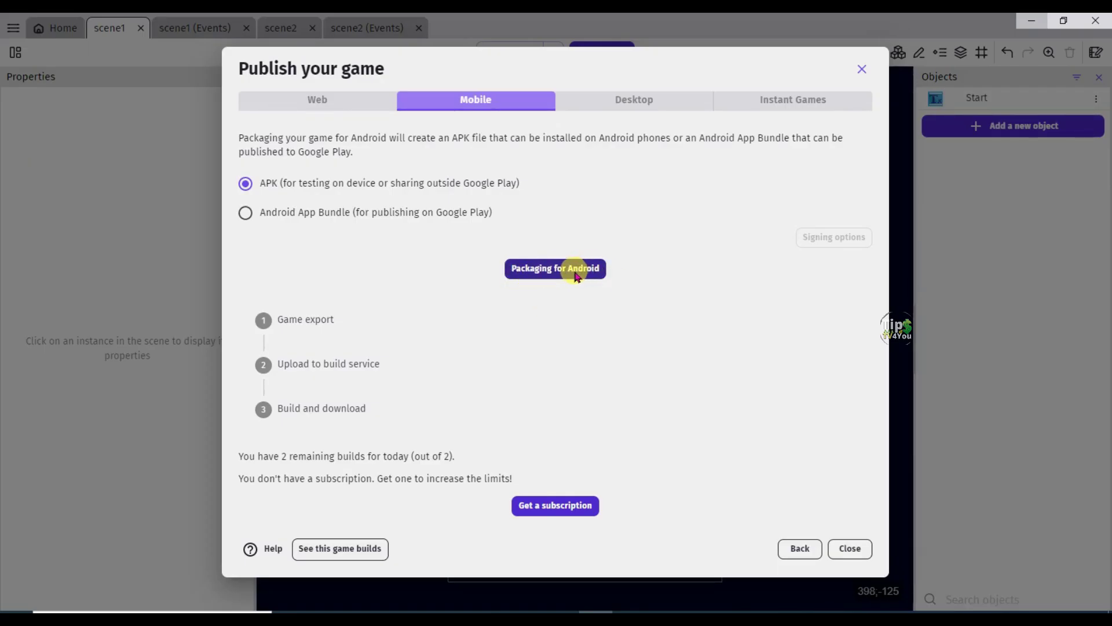
left_click(576, 273)
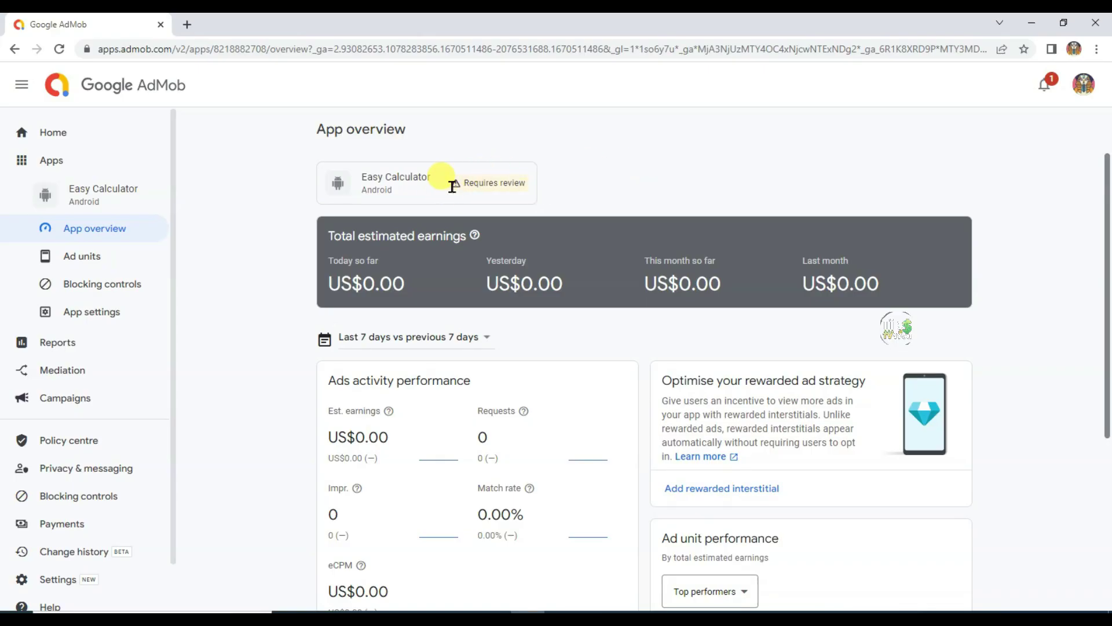
Switch to AdMob and add Amazon Appstore as Easy Calculator's app store, continuing to the package name confirmation
left_click(454, 185)
left_click(778, 262)
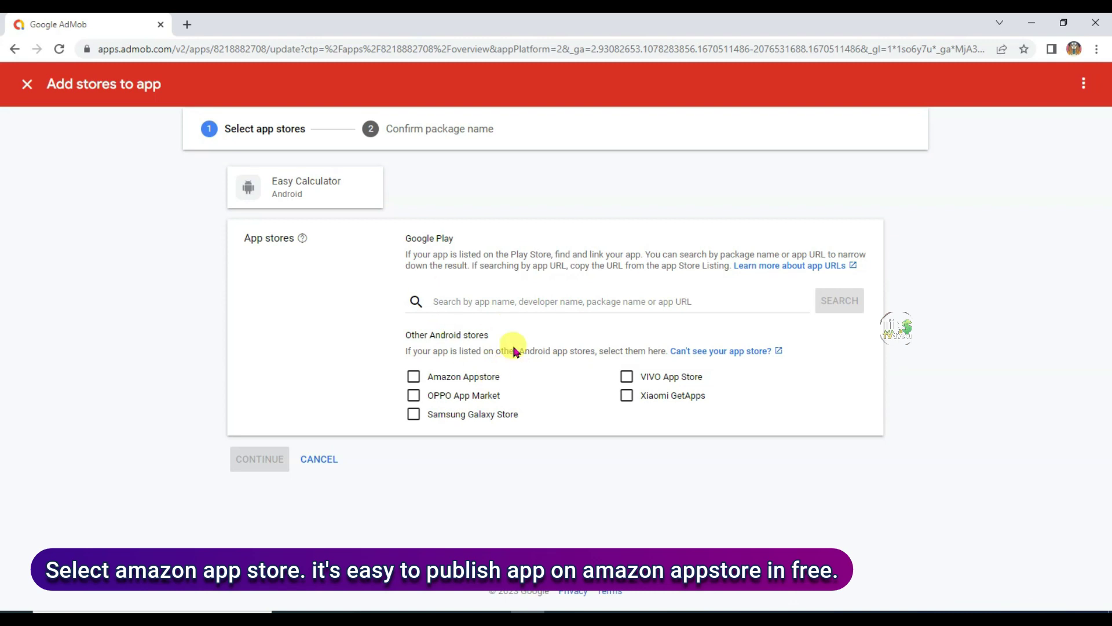
left_click(414, 376)
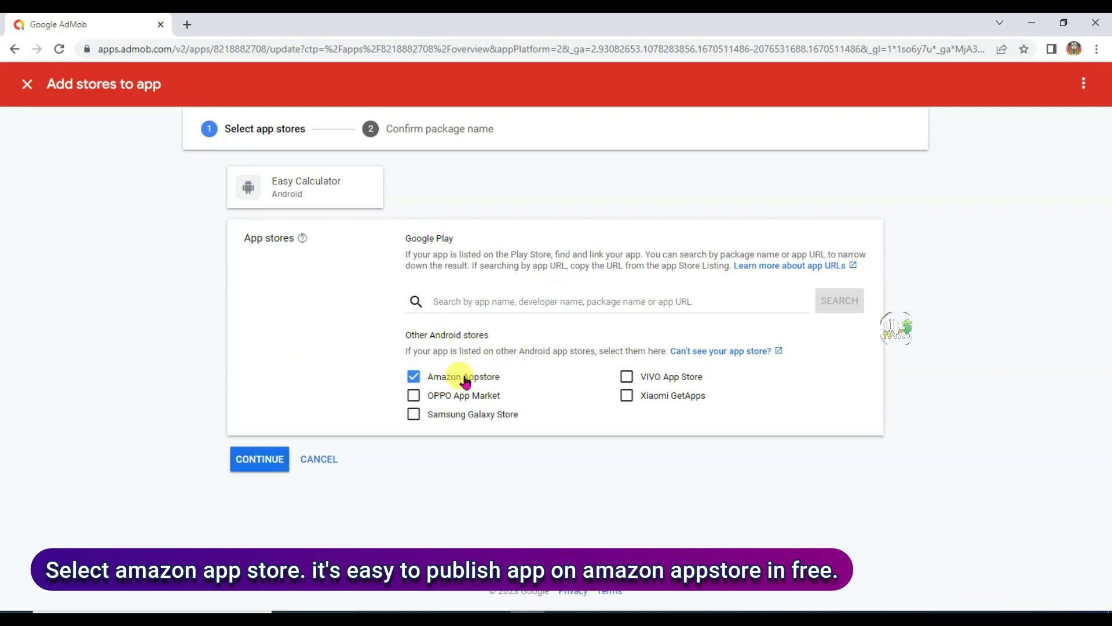
left_click(255, 459)
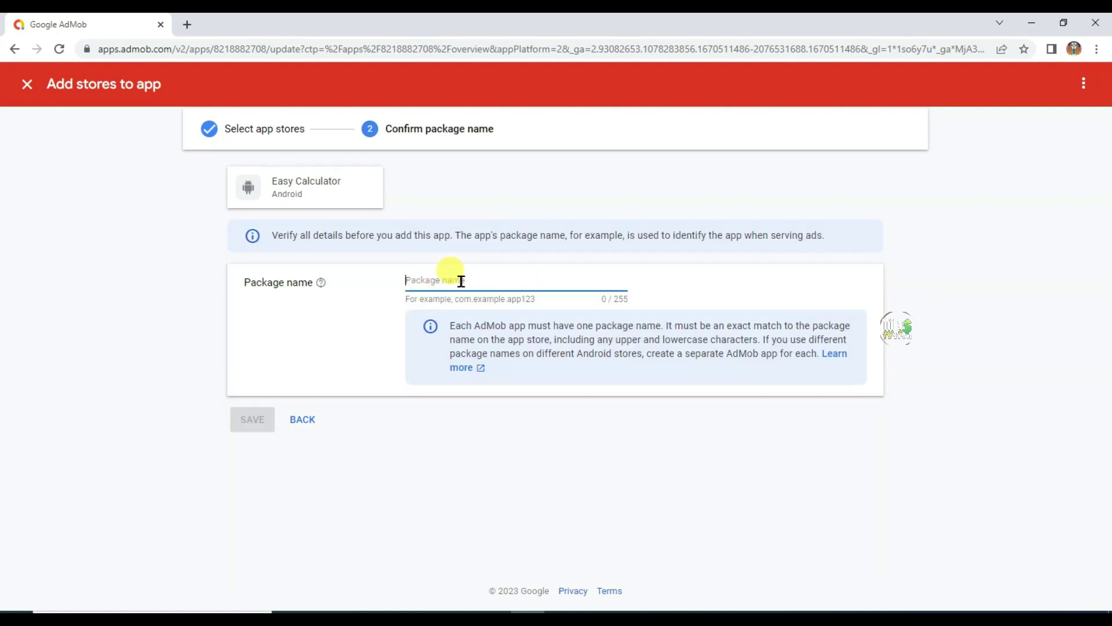
left_click(579, 449)
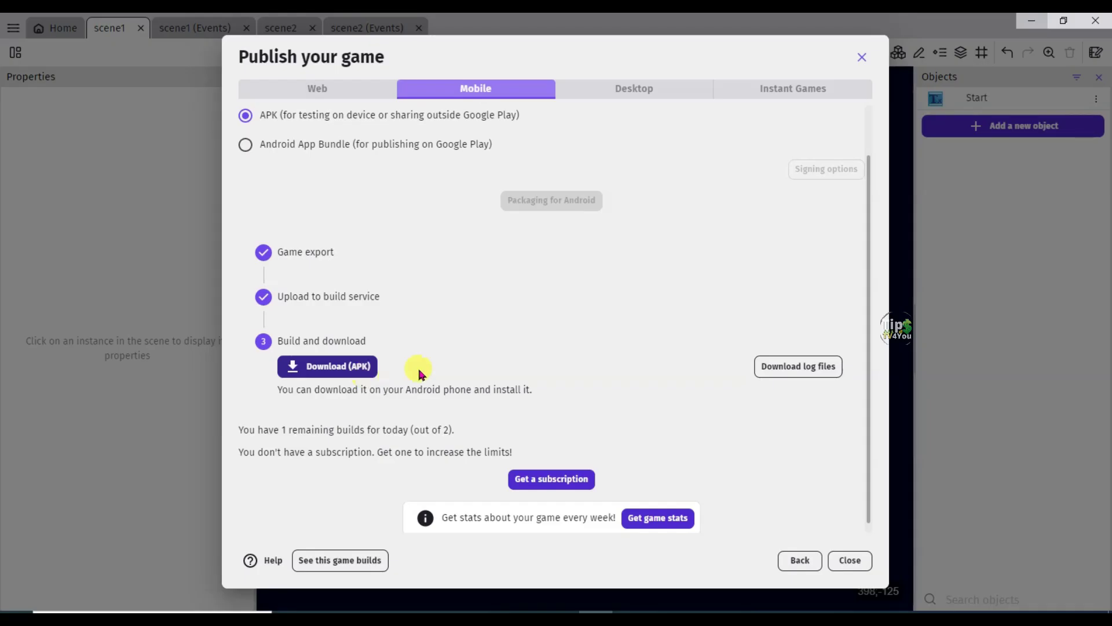
Switch to GDevelop, download the built APK and copy the package name from the game properties
left_click(327, 366)
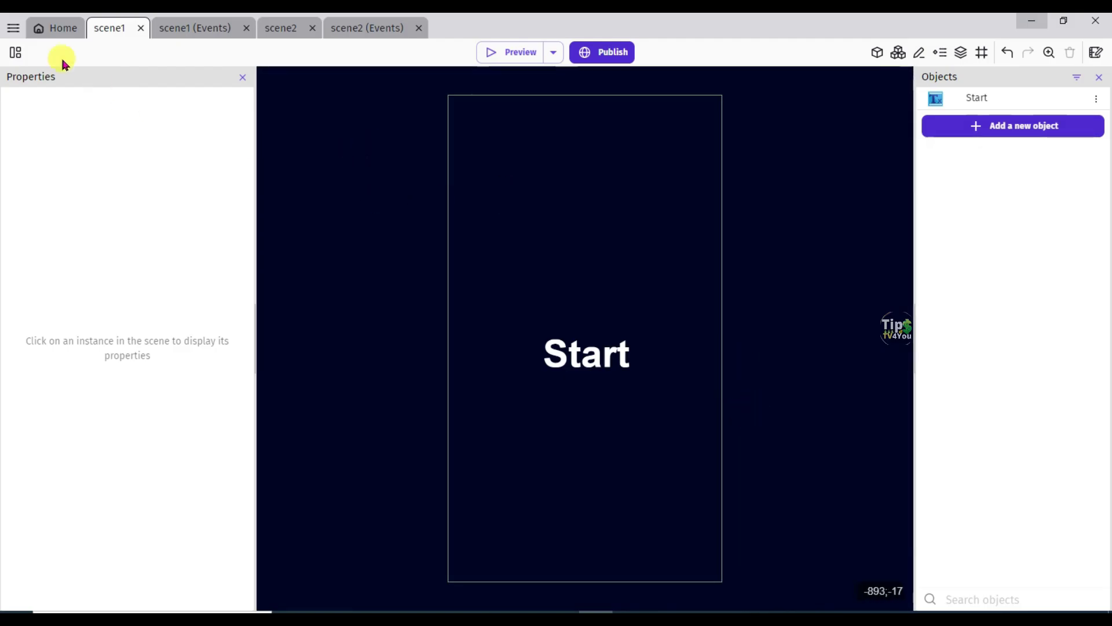
left_click(15, 52)
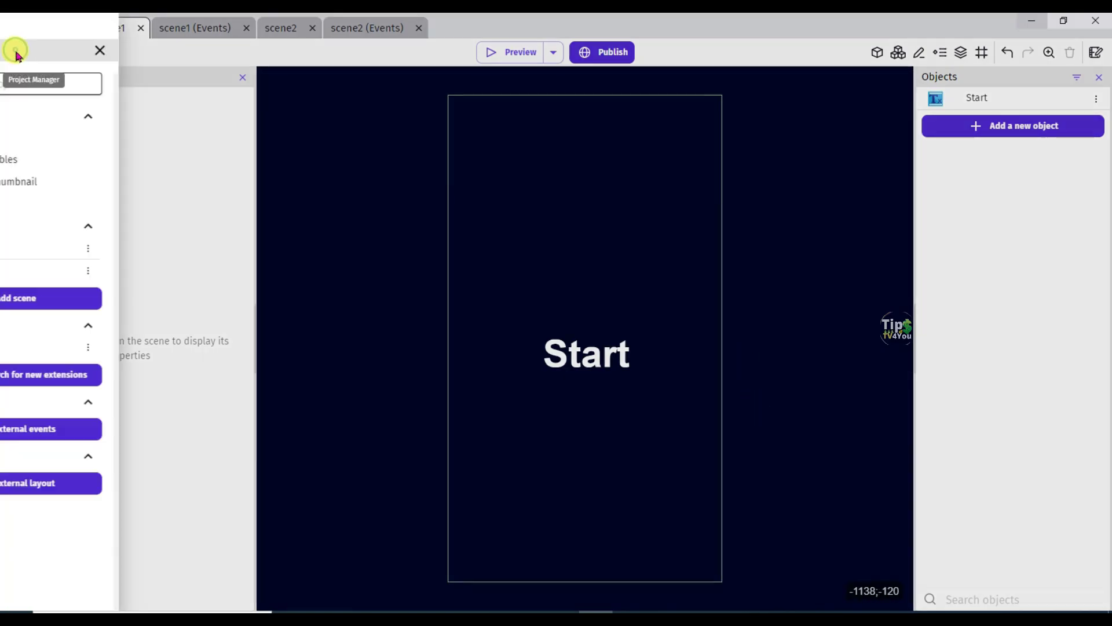
left_click(35, 137)
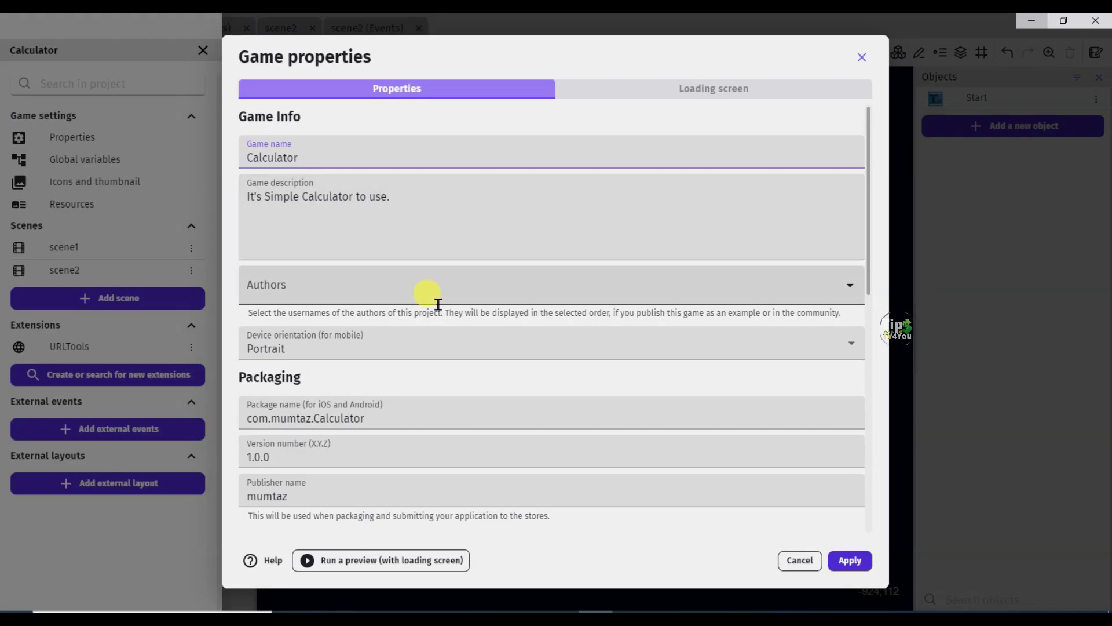
scroll(452, 290, "down", 3)
left_click_drag(371, 209, 274, 201)
key("ctrl+c")
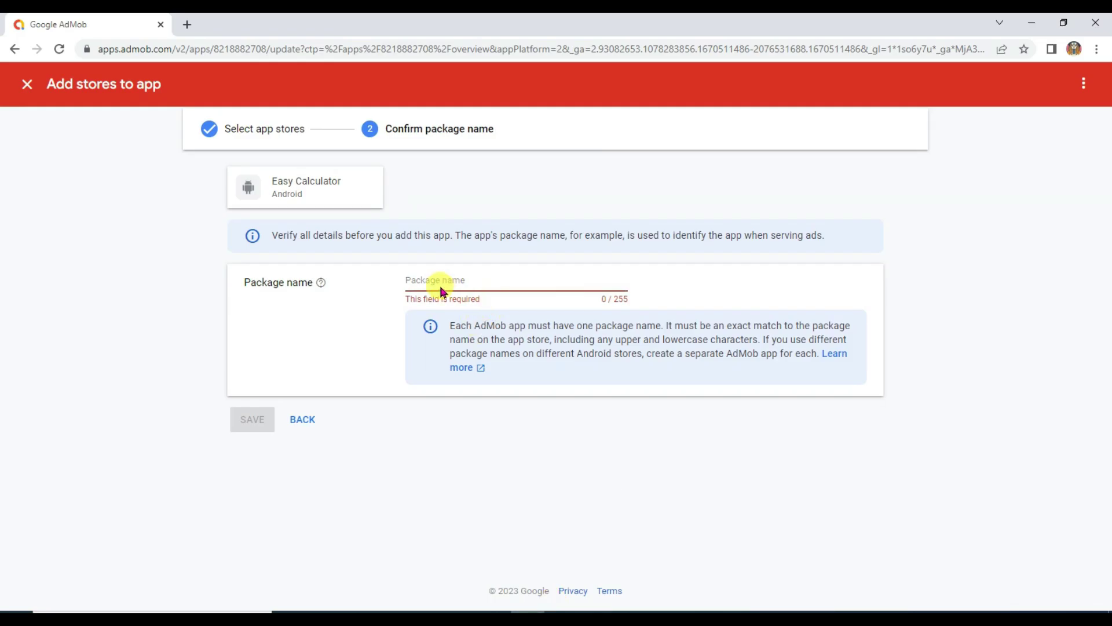
Switch to AdMob, paste the copied package name for Easy Calculator, save it and finish adding the store
right_click(431, 284)
left_click(463, 392)
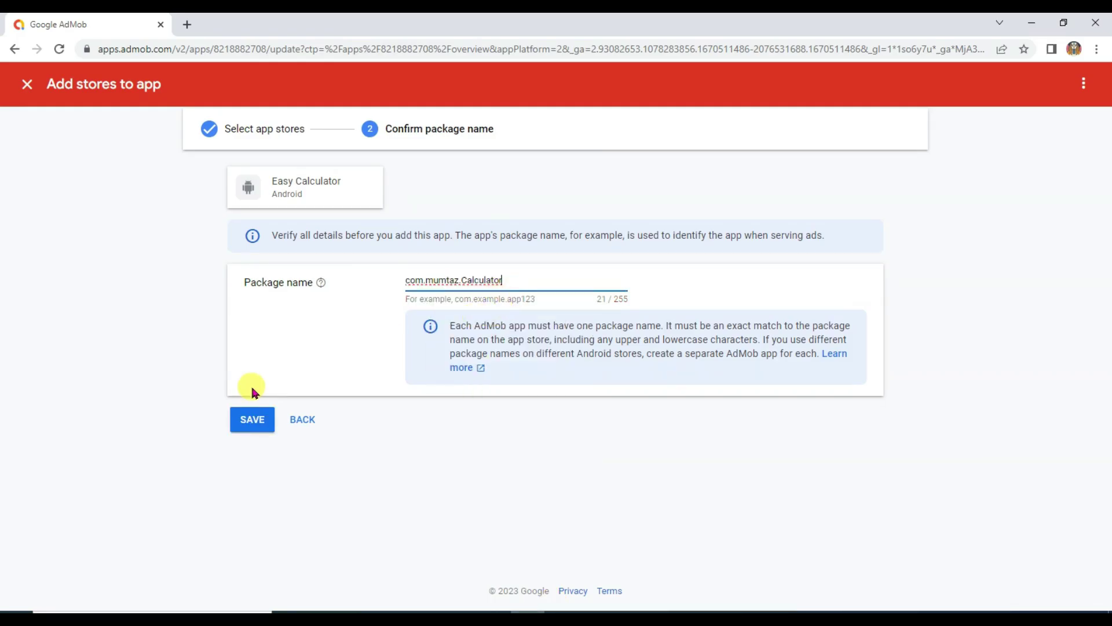
left_click(248, 426)
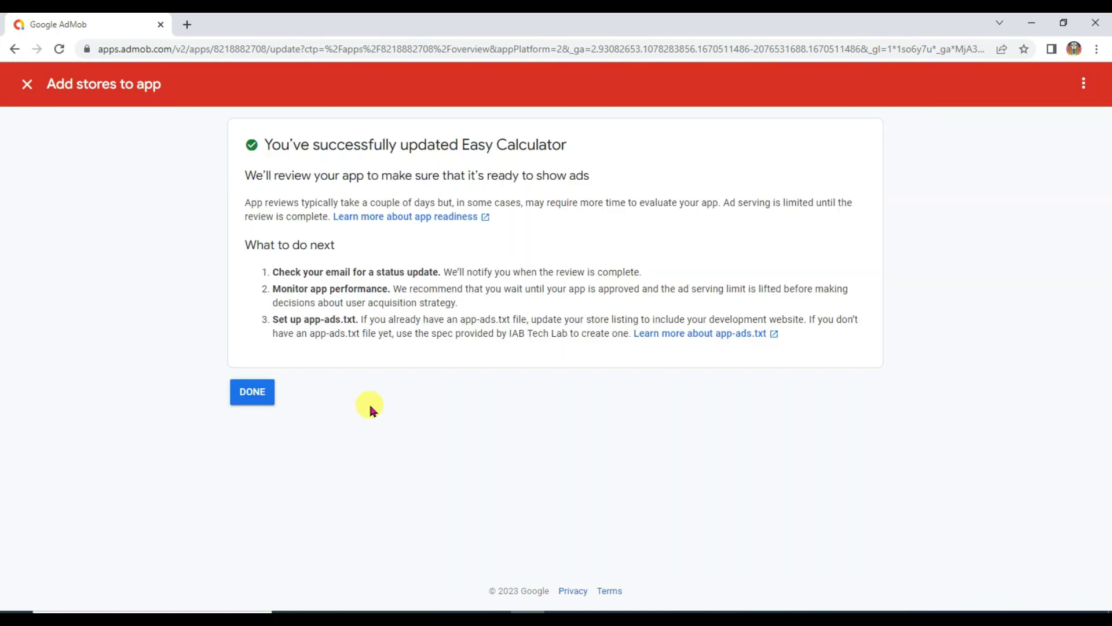
left_click(249, 391)
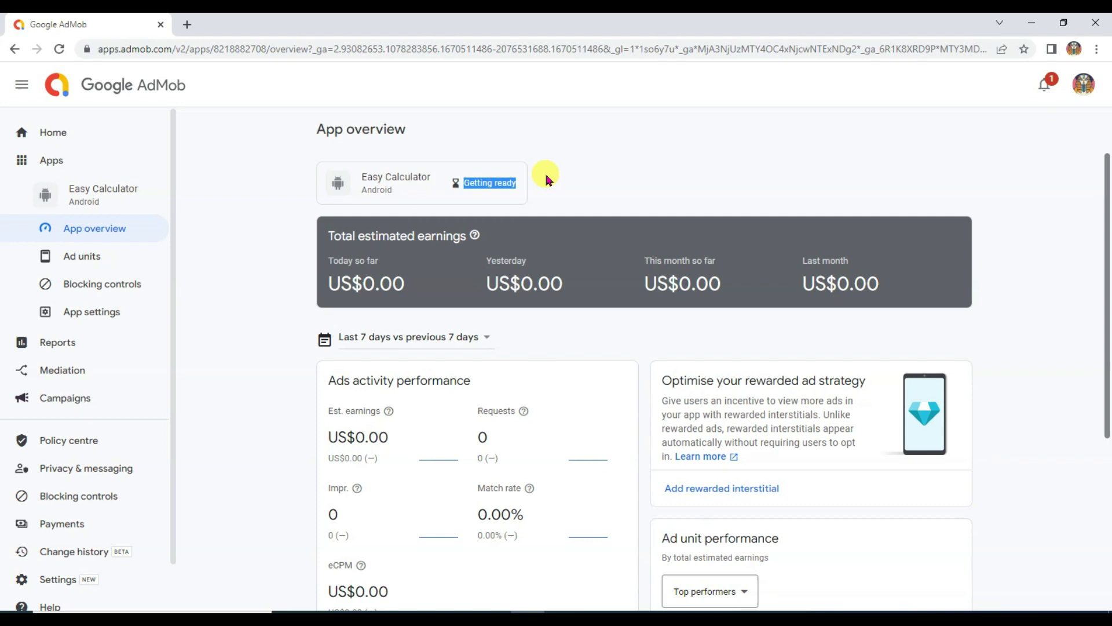